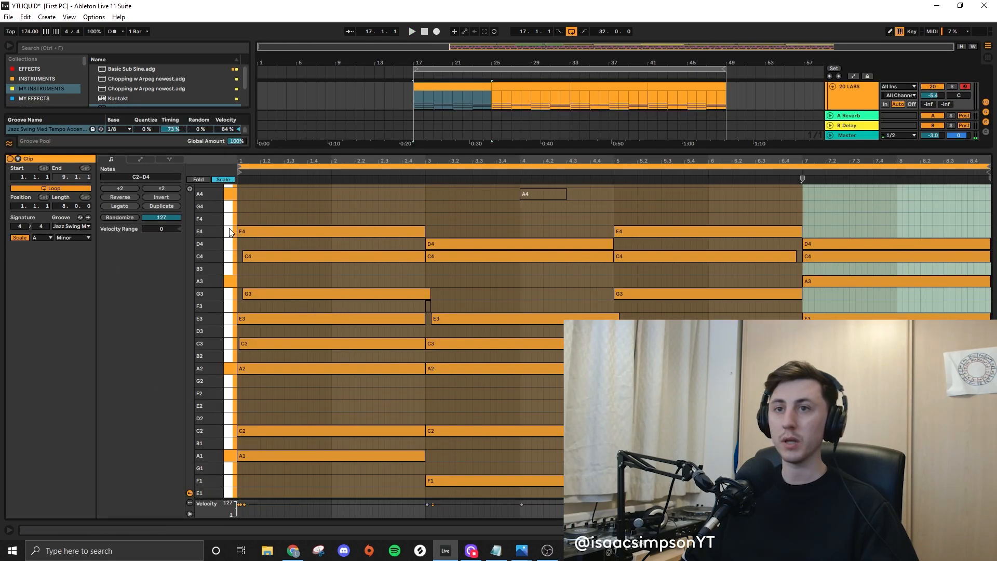
# - Delete the notes above A3 from the opening 20 LABS clip and quantize its first G3 note and second E3 note
pyautogui.press('Delete')
pyautogui.press('space')
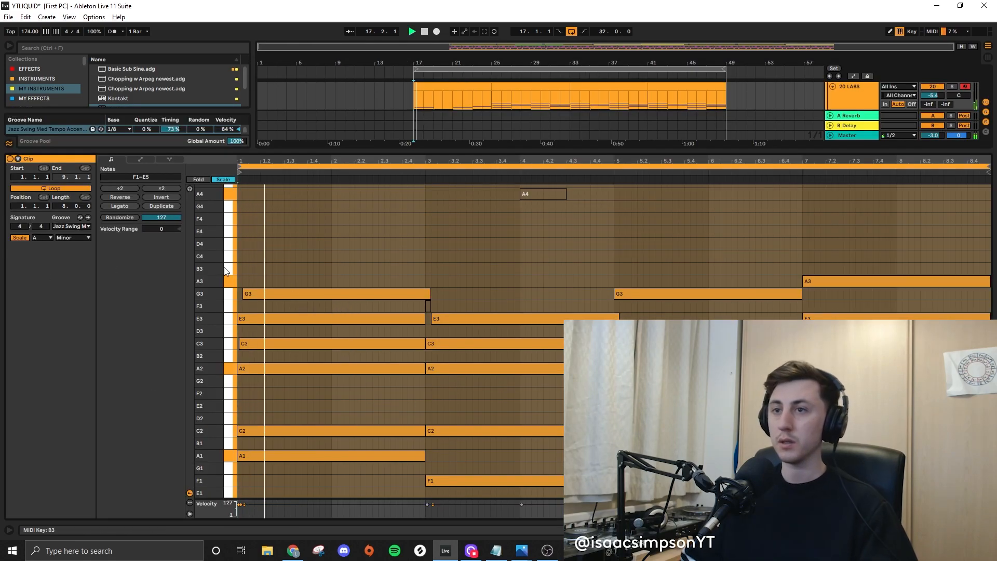
pyautogui.click(267, 293)
pyautogui.hotkey('ctrl', 'u')
pyautogui.press('space')
pyautogui.click(441, 319)
pyautogui.hotkey('ctrl', 'u')
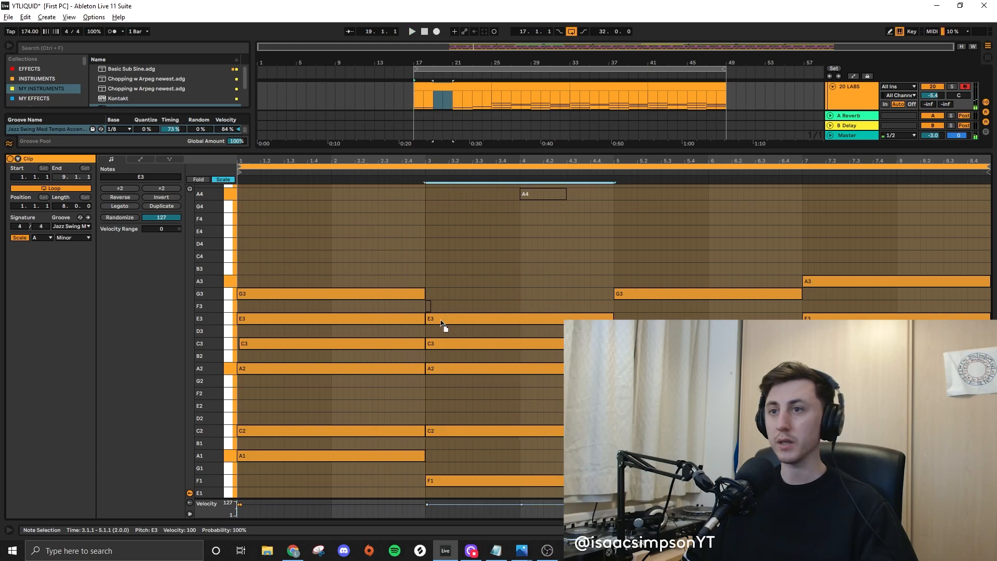
pyautogui.hotkey('ctrl', 'alt', 'l')
# - Load a LABS instrument on a new track and browse its preset library by sound category
pyautogui.click(145, 107)
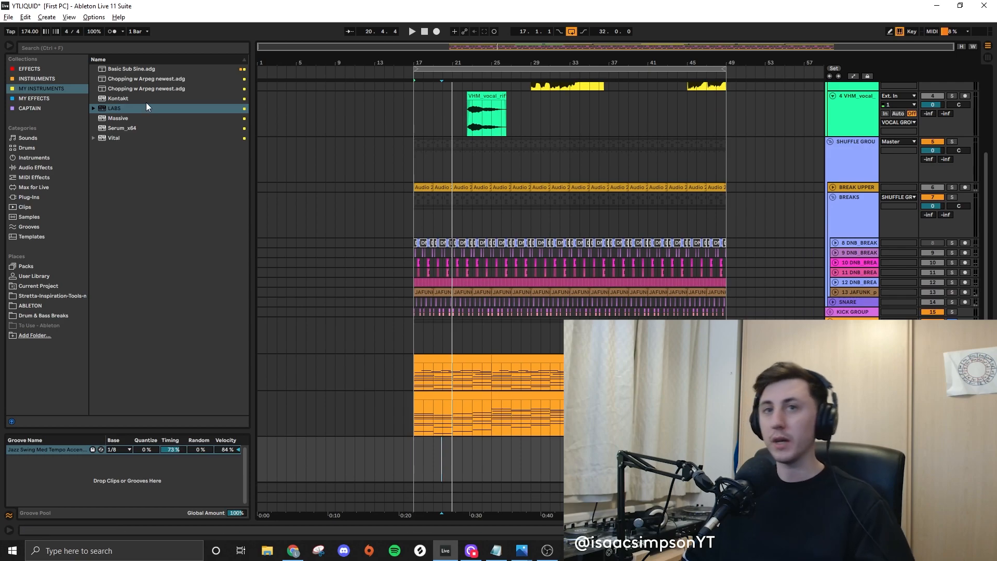
pyautogui.press('Return')
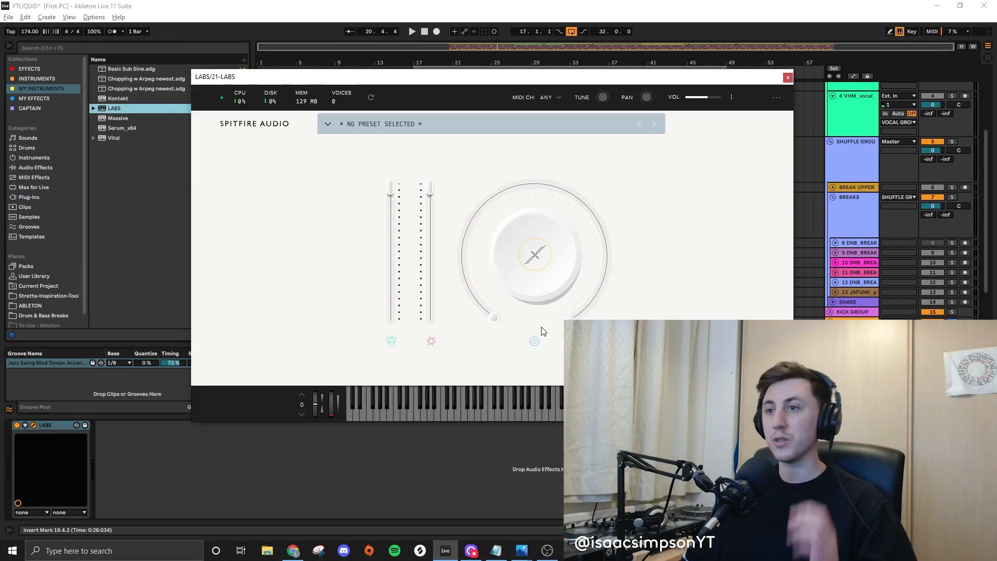
pyautogui.click(351, 285)
pyautogui.click(358, 304)
pyautogui.click(358, 286)
pyautogui.click(357, 302)
pyautogui.scroll(-3, 355, 269)
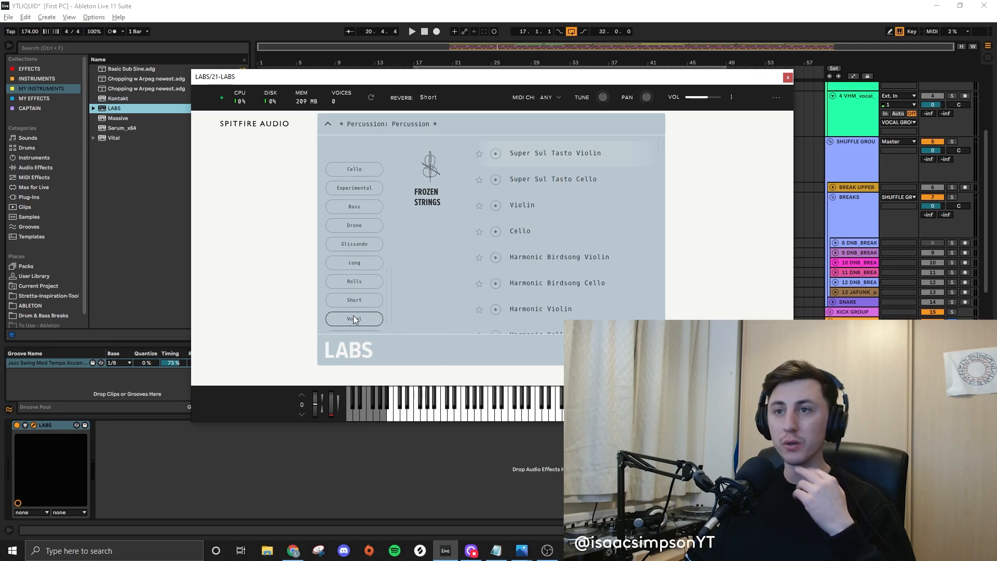
pyautogui.scroll(-3, 502, 248)
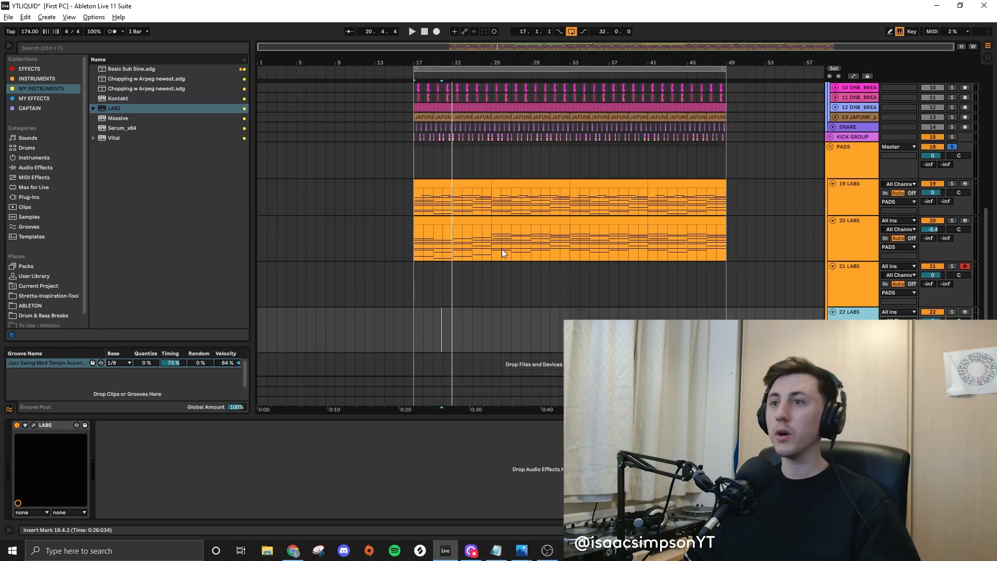
# - Copy the bar 17 to 25 clips from the 19 LABS and 20 LABS tracks onto the 21 LABS and 22 LABS tracks
pyautogui.click(466, 212)
pyautogui.click(468, 221)
pyautogui.keyDown('shift'); pyautogui.click(472, 183); pyautogui.keyUp('shift')
pyautogui.moveTo(472, 183); pyautogui.dragTo(469, 273)
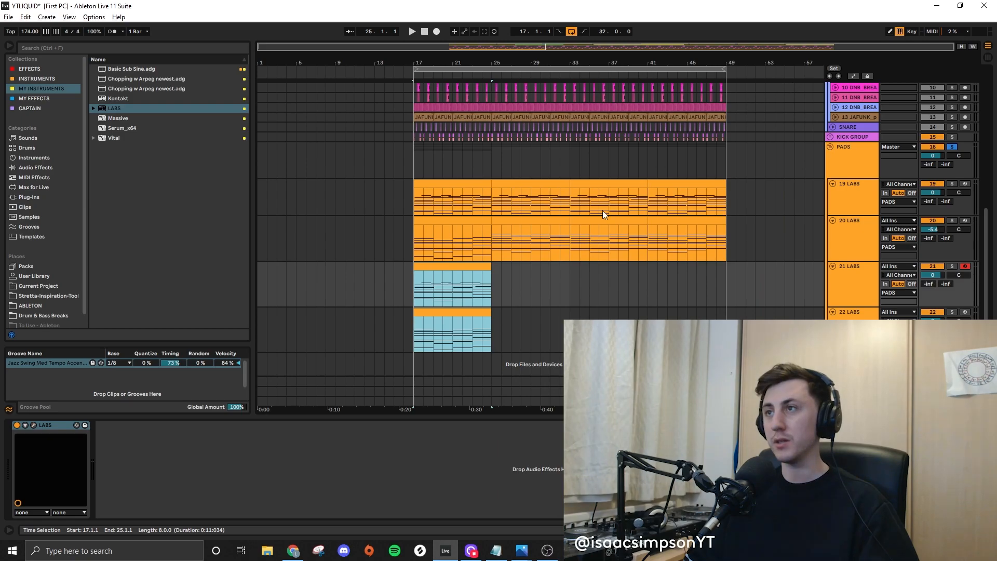
# - Loop the arrangement over the copied 21 LABS clip from bar 17 to 25, play it, and check its notes
pyautogui.click(350, 268)
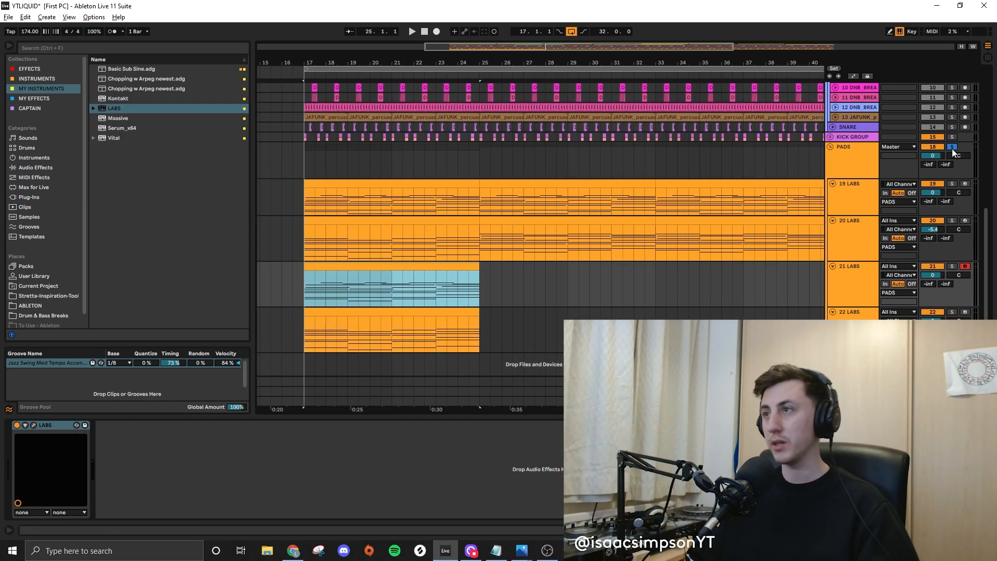
pyautogui.hotkey('ctrl', 'l')
pyautogui.press('space')
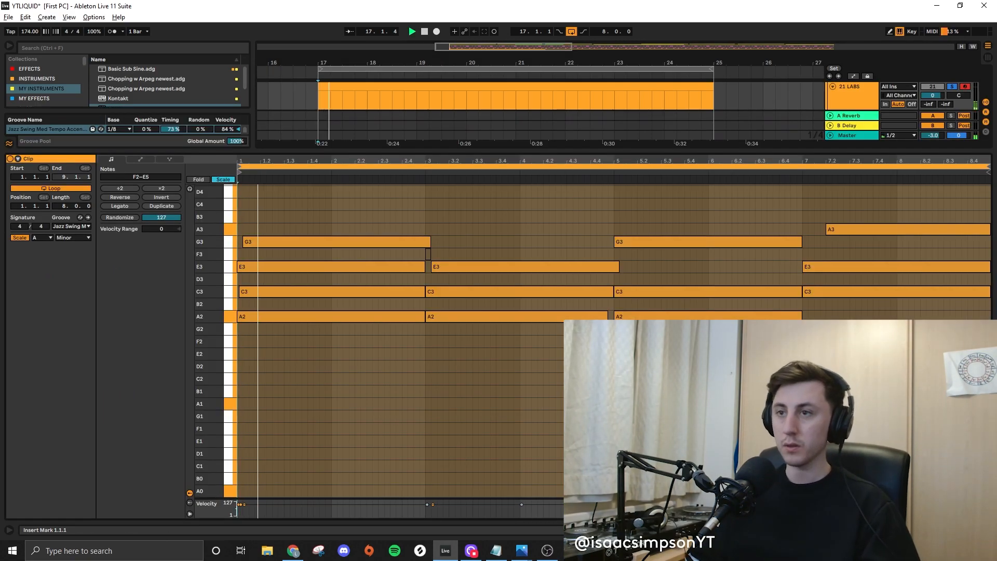
pyautogui.scroll(1, 532, 305)
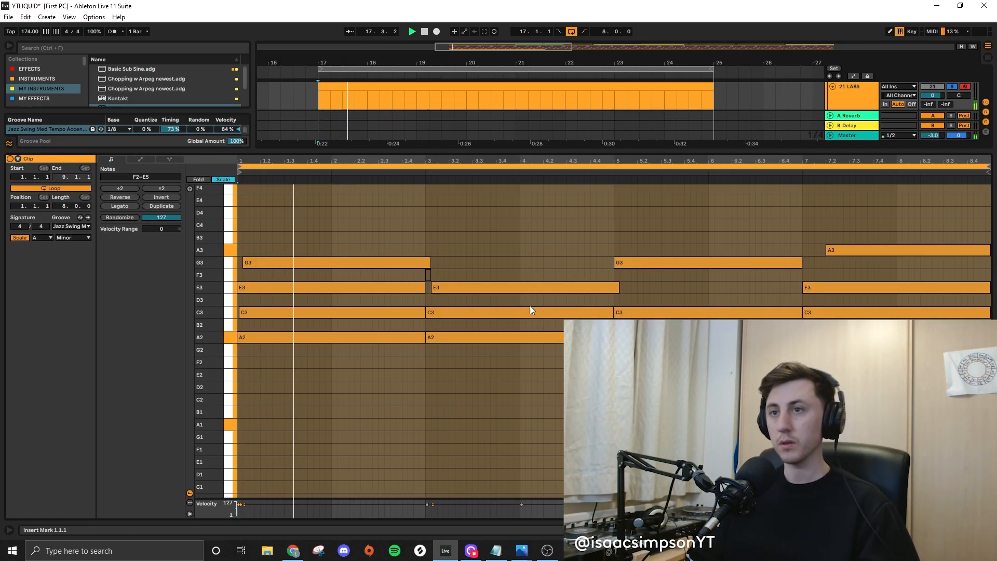
pyautogui.scroll(1, 530, 306)
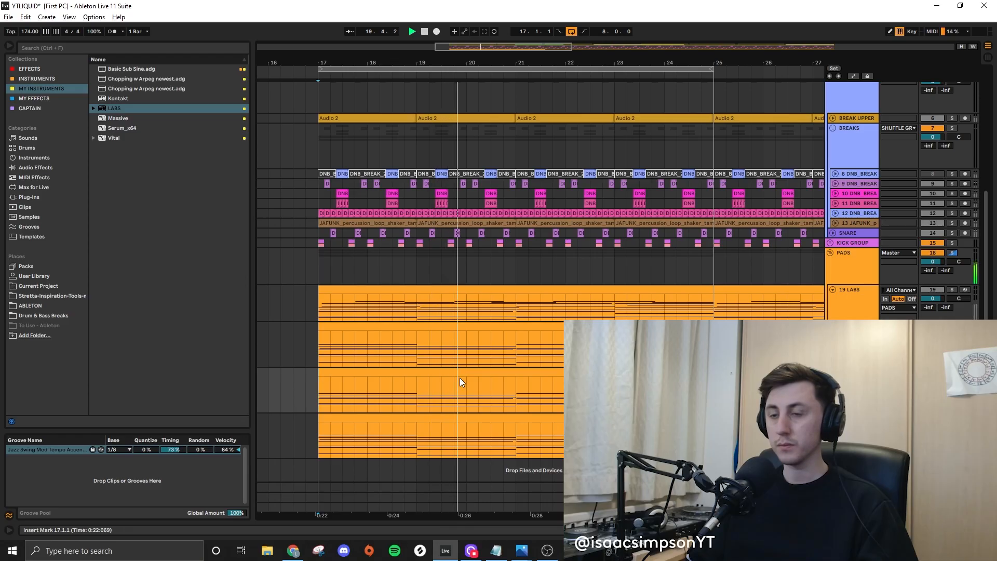
# - Search the audio effects for "vibrat" and add the Chorus-Ensemble preset Vibrato Spacial after the LABS instrument
pyautogui.doubleClick(852, 419)
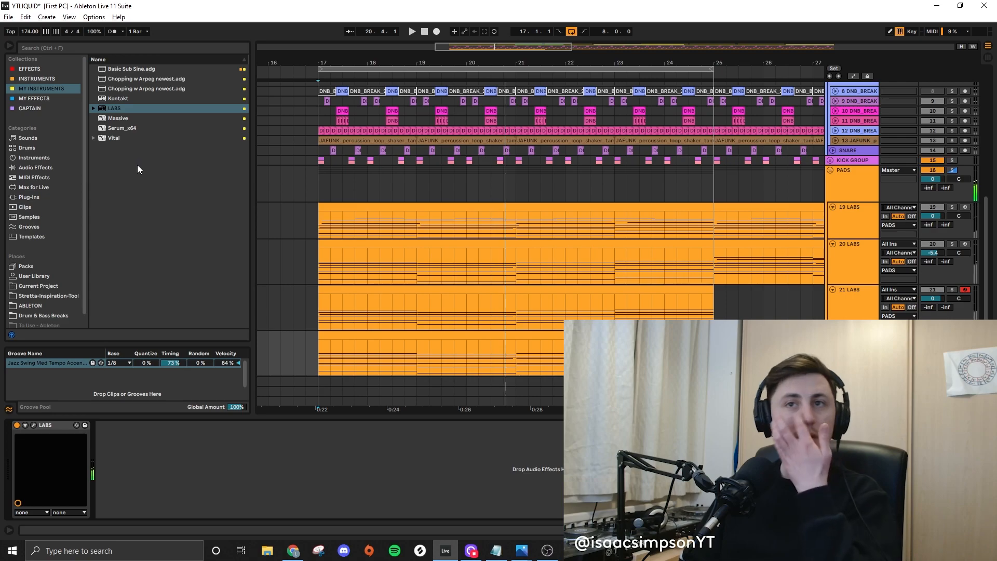
pyautogui.click(47, 165)
pyautogui.click(128, 49)
pyautogui.write('vibrat')
pyautogui.click(93, 69)
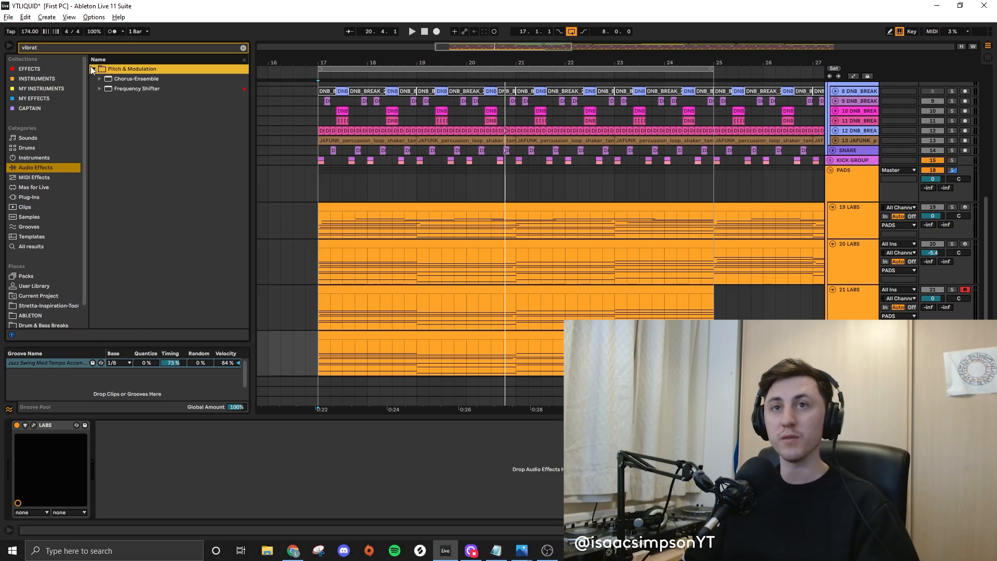
pyautogui.click(98, 79)
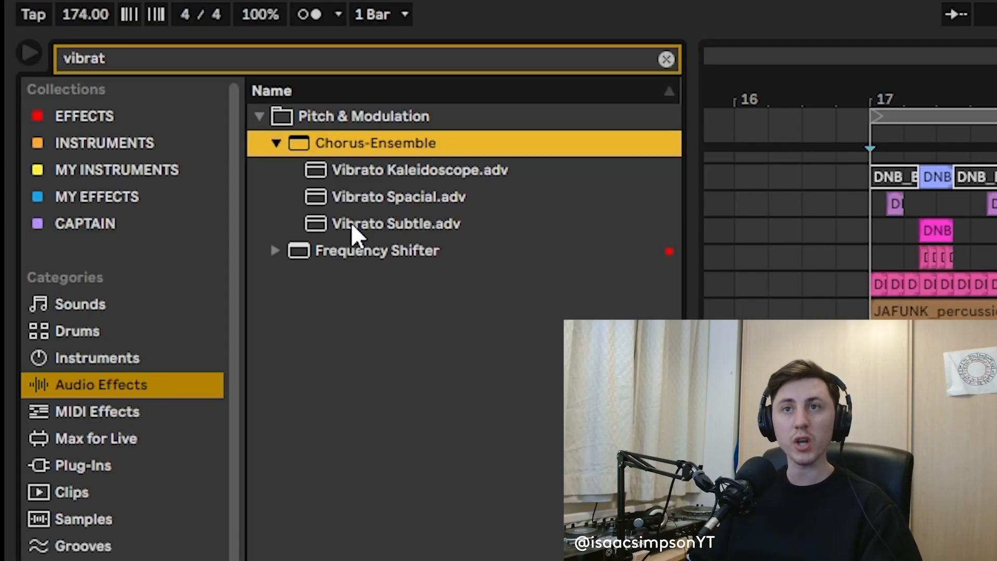
pyautogui.click(369, 197)
pyautogui.moveTo(370, 196); pyautogui.dragTo(156, 455)
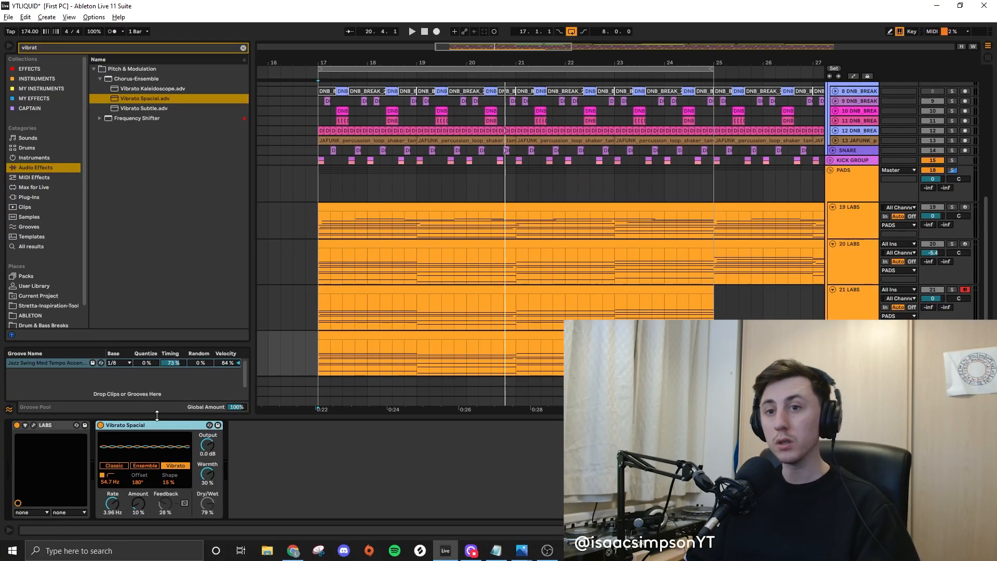
# - Switch the Vibrato Spacial effect to Classic mode with rate 1.23 Hz and amount 26 %, and adjust its warmth during playback
pyautogui.press('space')
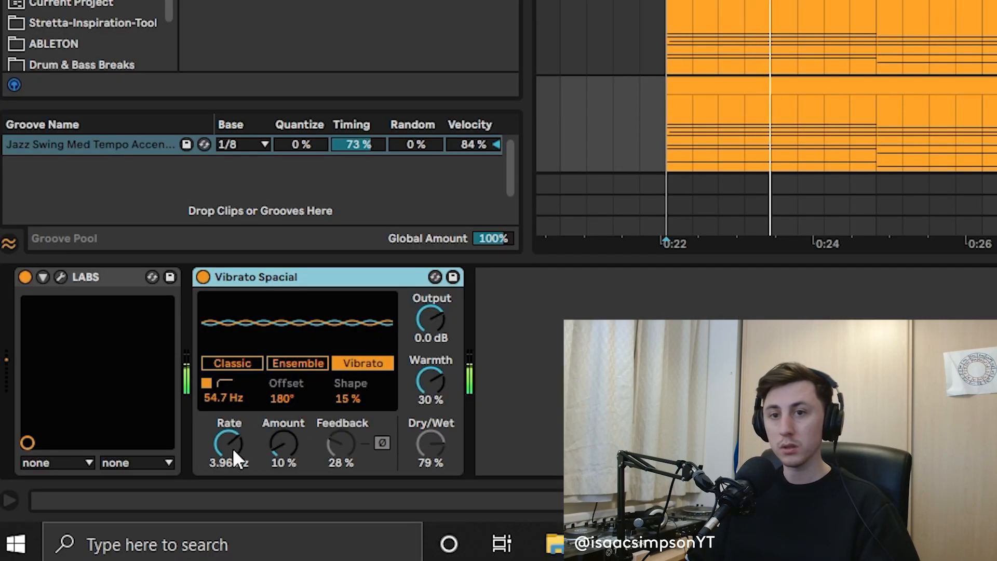
pyautogui.moveTo(276, 443); pyautogui.dragTo(228, 460)
pyautogui.click(247, 368)
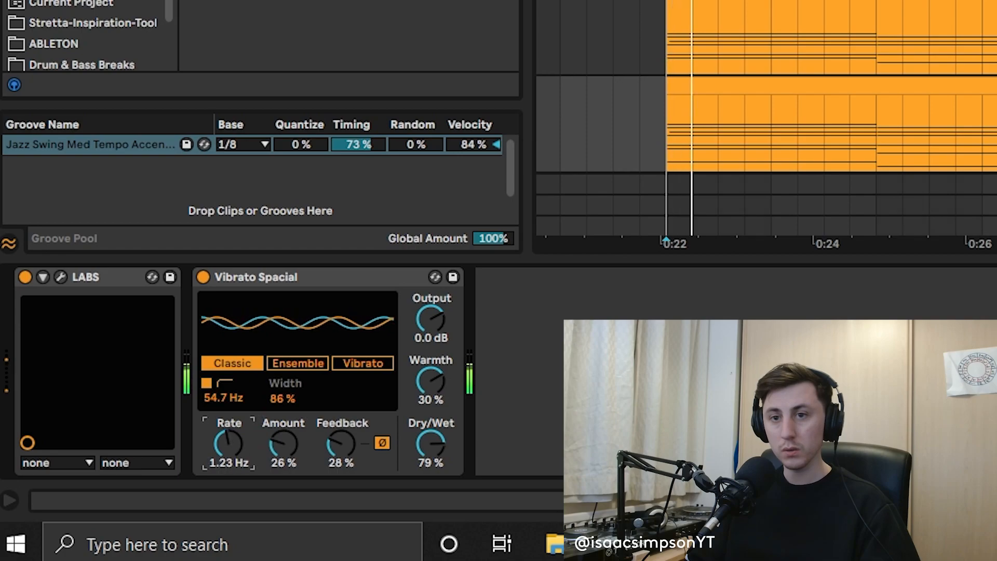
pyautogui.moveTo(430, 384); pyautogui.dragTo(430, 379)
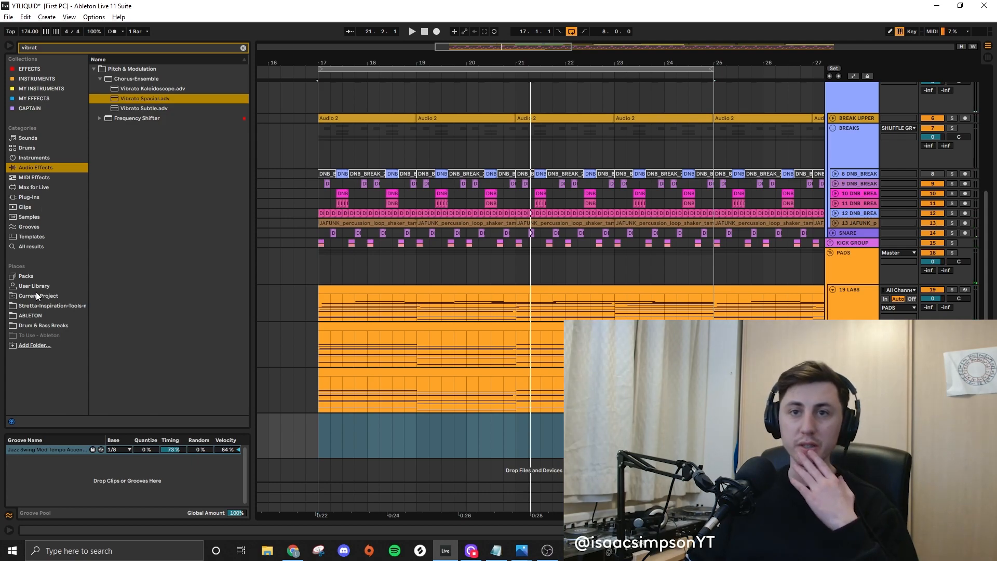
# - Load Strings Ensemble Legato from the Orchestral Strings pack and set its Motion to 12.2 % and Motion Speed to 2.10 Hz
pyautogui.click(243, 47)
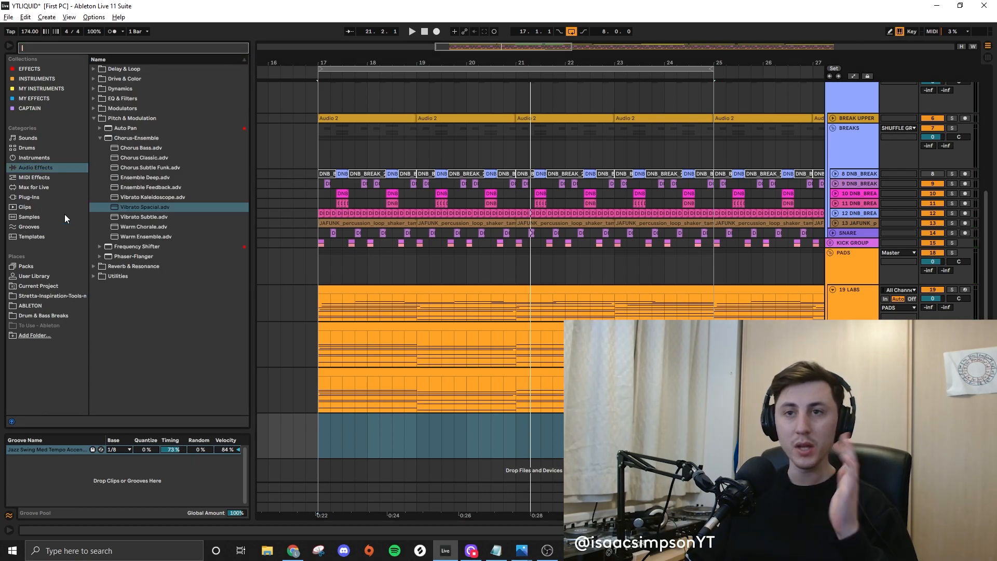
pyautogui.click(31, 265)
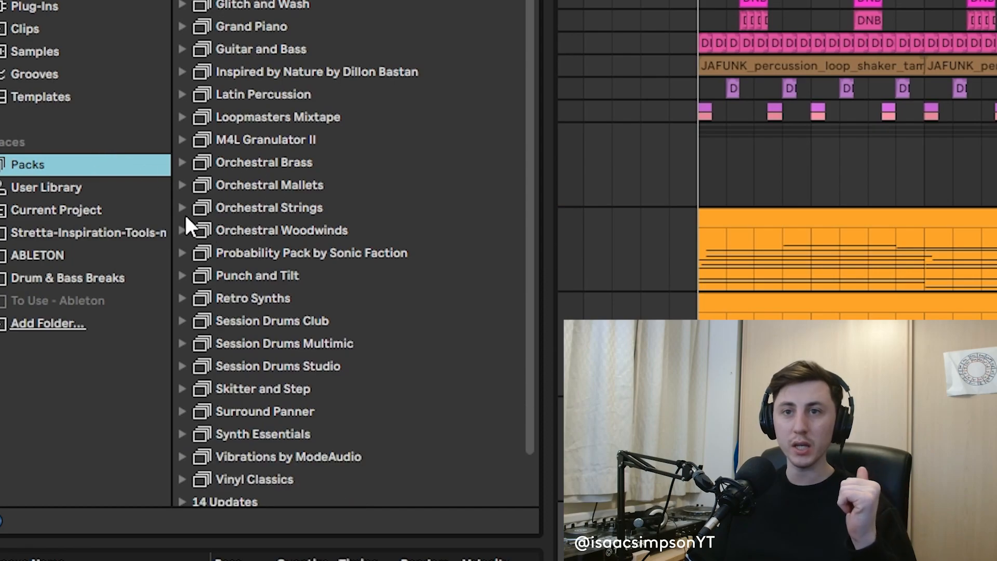
pyautogui.click(184, 216)
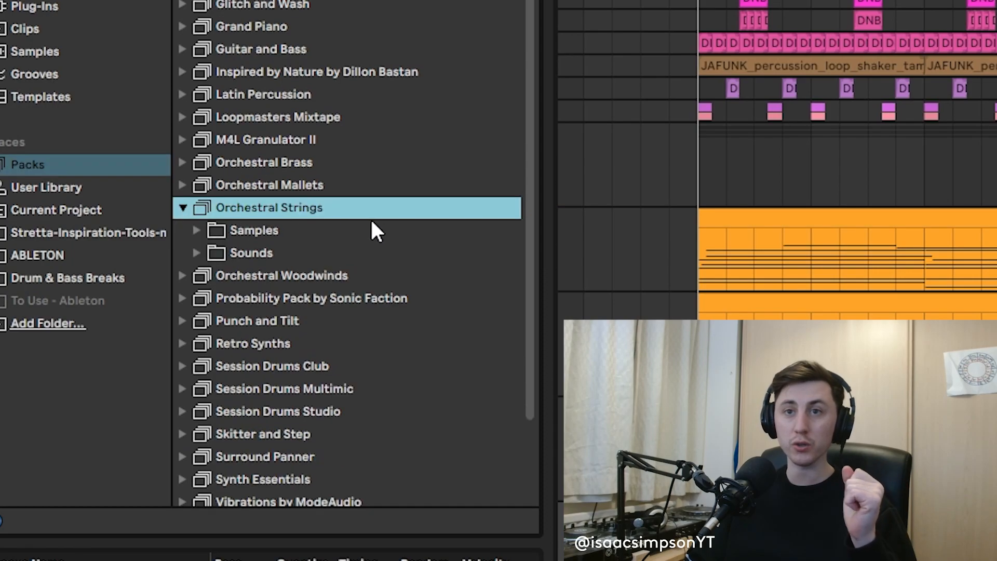
pyautogui.click(195, 230)
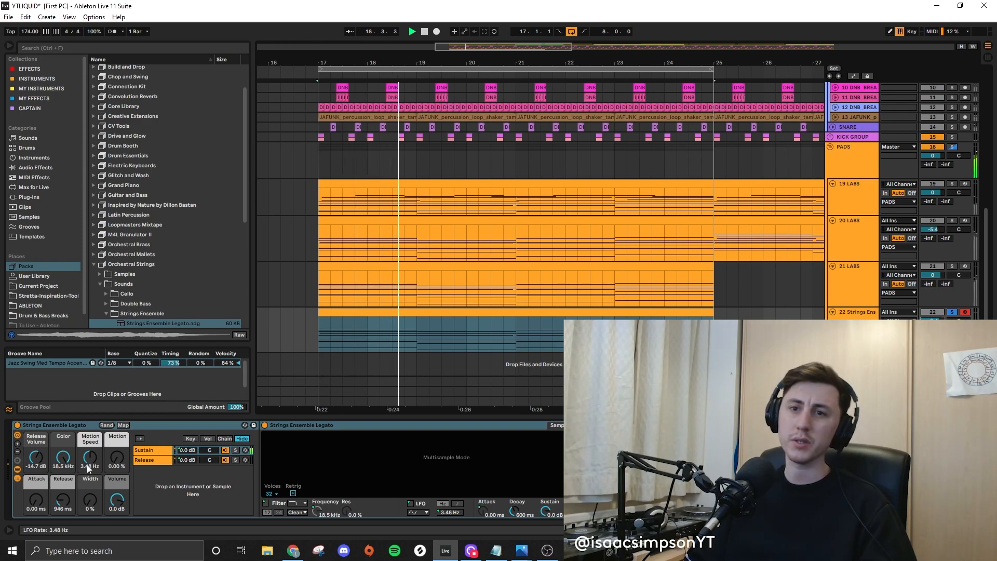
pyautogui.moveTo(117, 457); pyautogui.dragTo(117, 450)
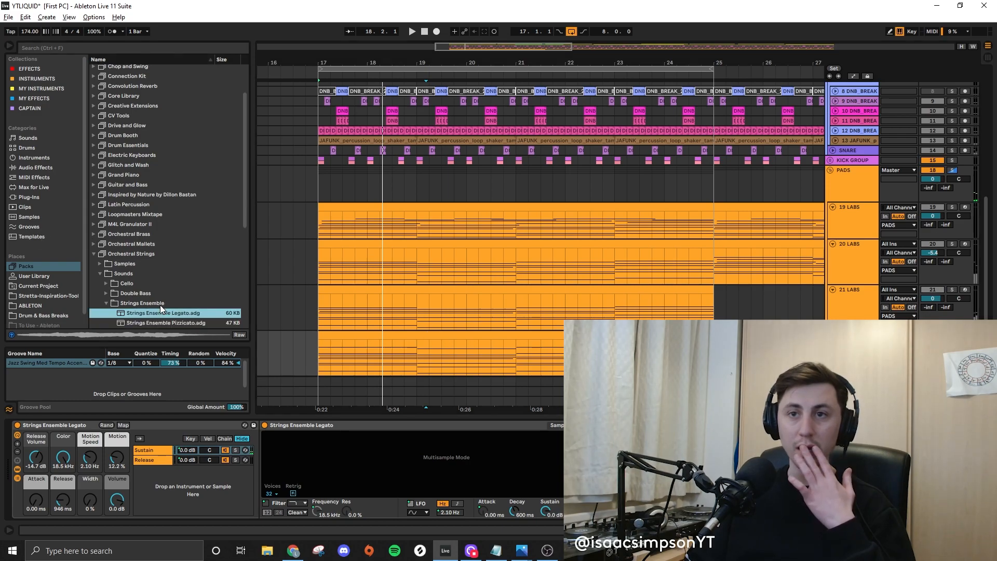
# - Add the ValhallaSupermassive effect from the saved effects collection to the Strings Ensemble Legato track
pyautogui.scroll(-3, 160, 304)
pyautogui.click(51, 98)
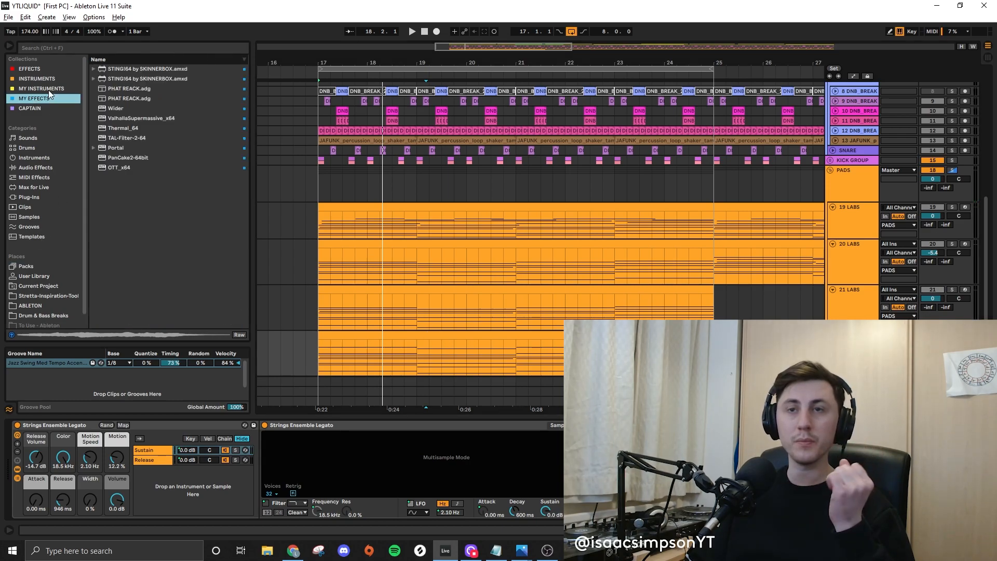
pyautogui.press('Tab')
pyautogui.press('Return')
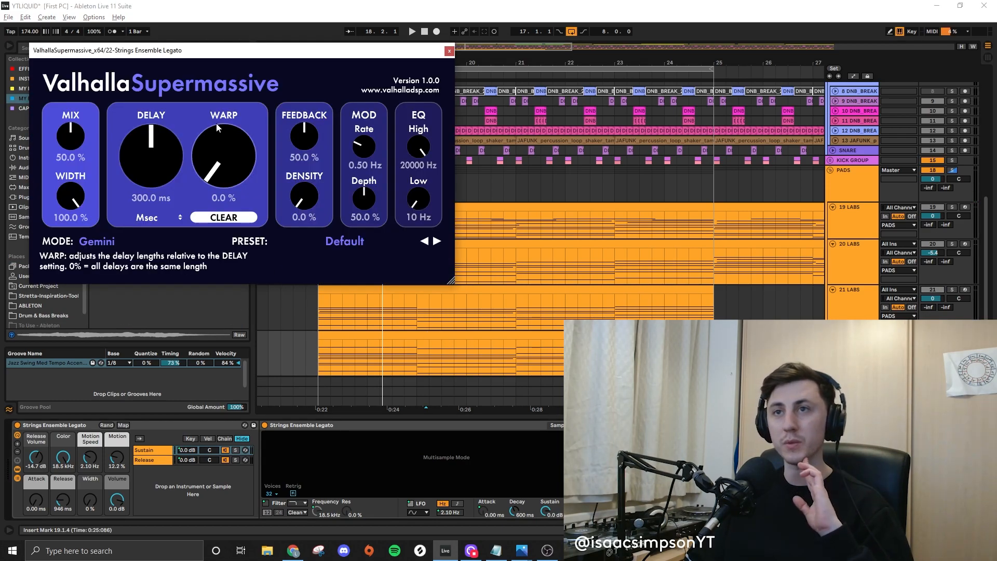
# - Apply the Massive Vocal preset from the medium reverbs in ValhallaSupermassive
pyautogui.click(339, 248)
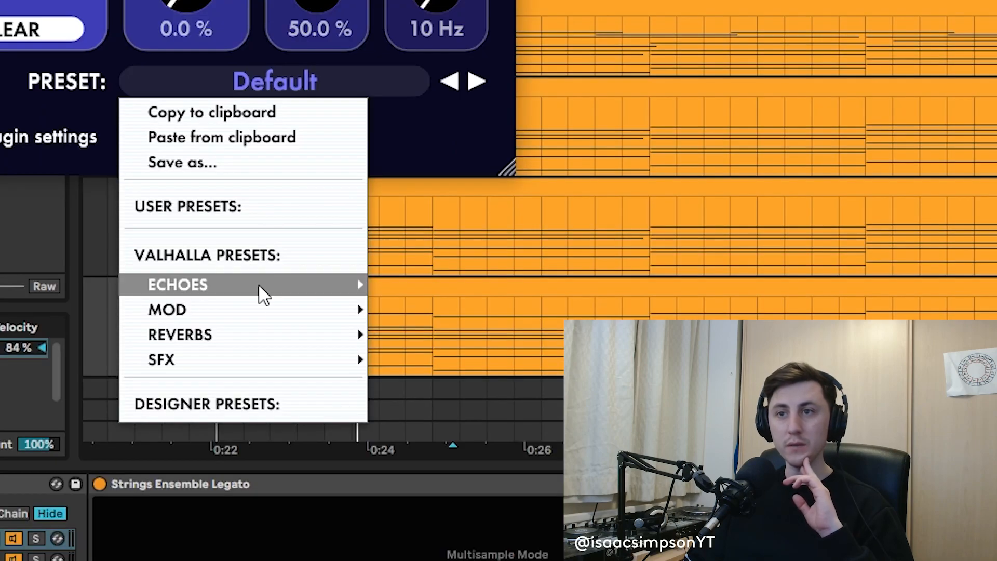
pyautogui.moveTo(342, 356)
pyautogui.moveTo(434, 309)
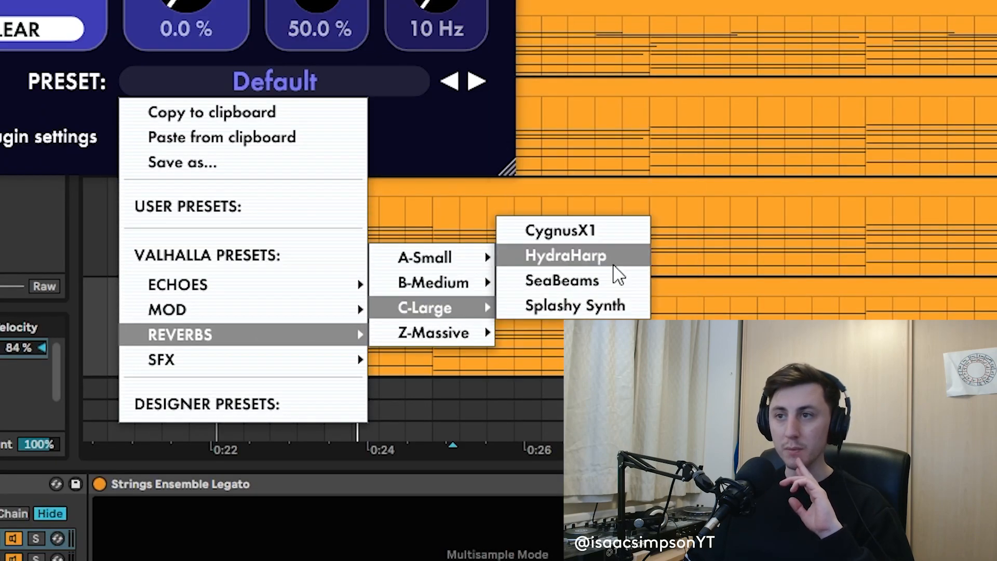
pyautogui.moveTo(468, 285)
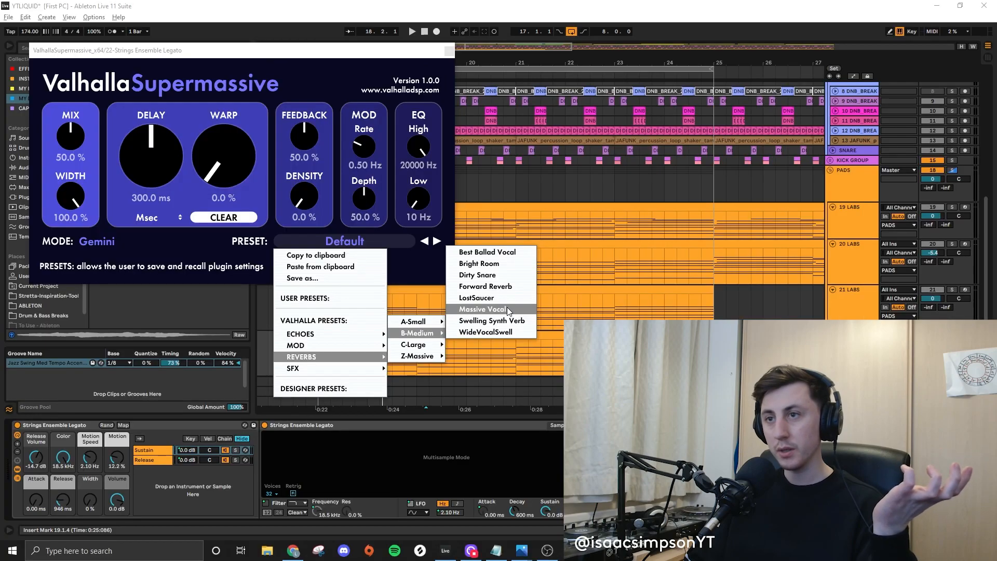
pyautogui.click(507, 310)
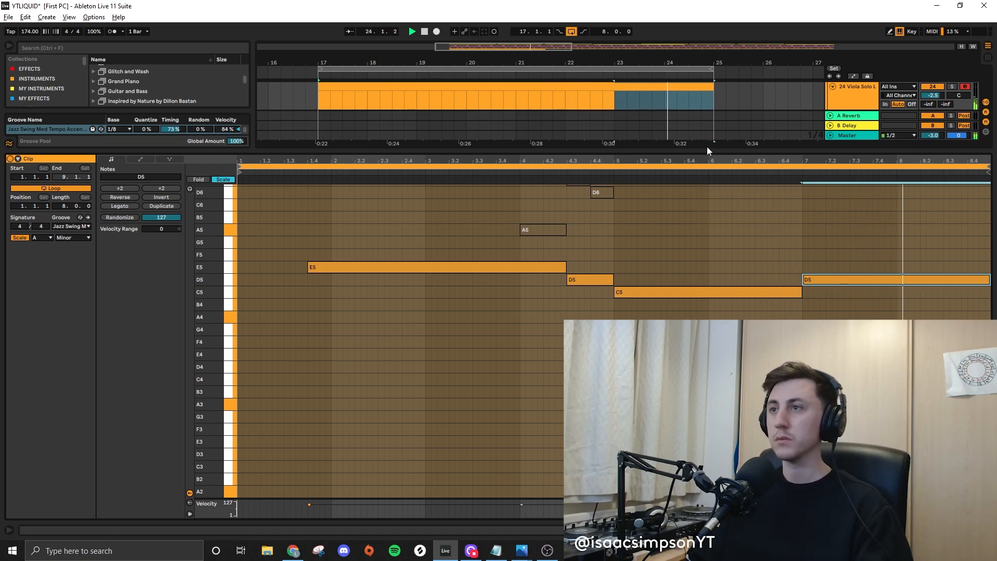
# - Select the final D5 note, starting at bar 7, in the Viola Solo clip
pyautogui.click(828, 280)
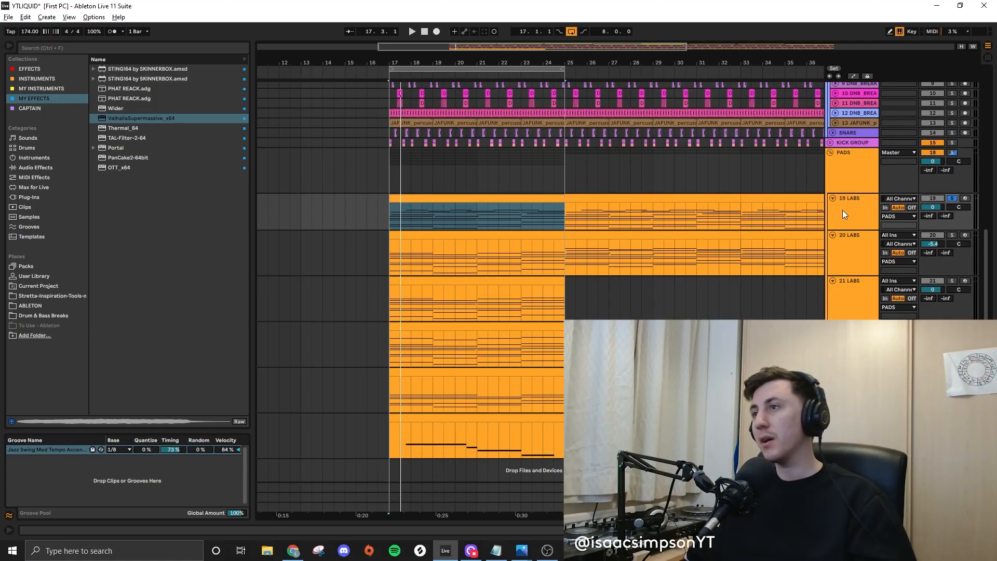
# - Fold all tracks in the PADS group, from 19 LABS through 24 Viola Solo
pyautogui.click(844, 215)
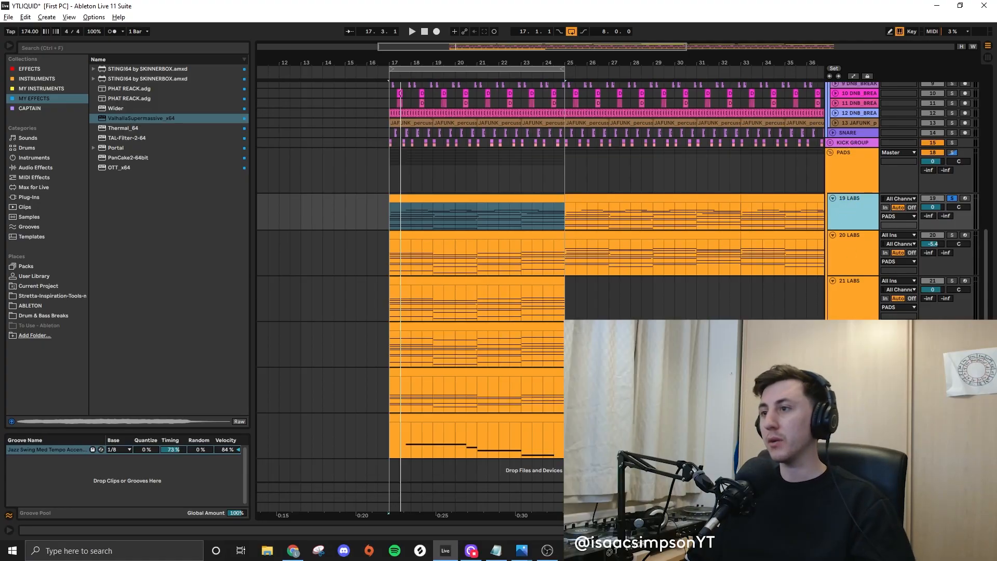
pyautogui.keyDown('shift'); pyautogui.click(851, 434); pyautogui.keyUp('shift')
pyautogui.press('u')
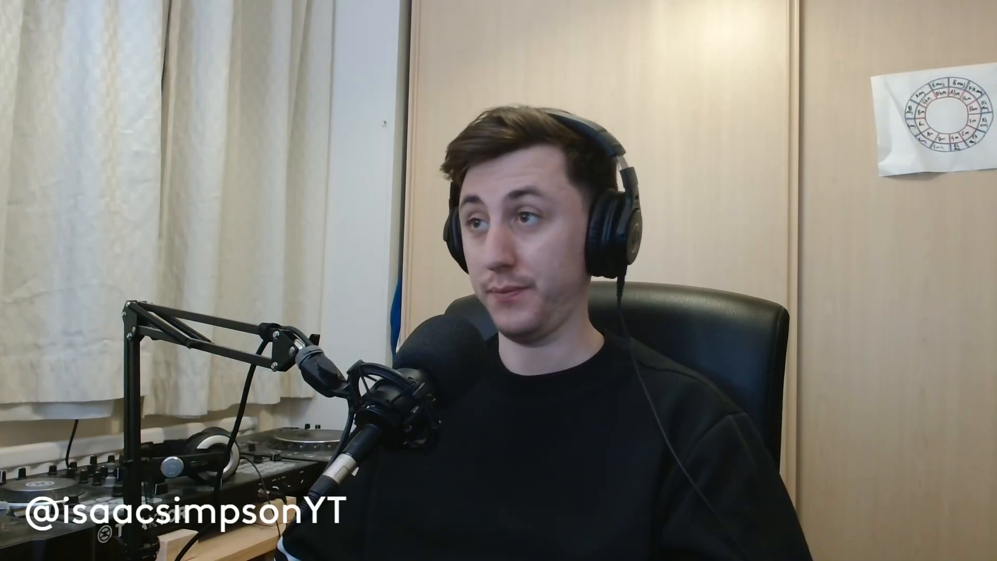
# - Insert a new MIDI track below the PADS group and select it
pyautogui.click(852, 169)
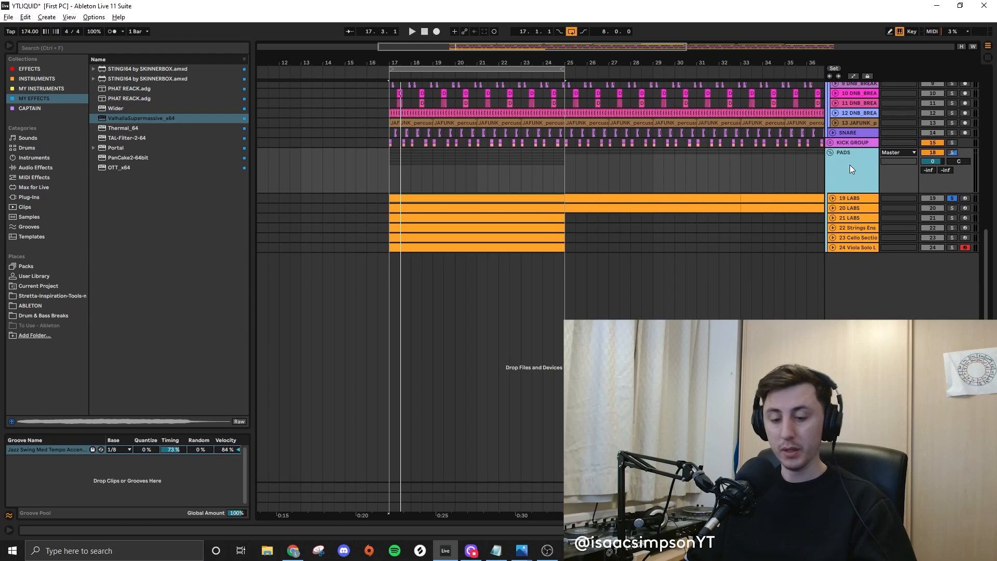
pyautogui.hotkey('ctrl', 'shift', 't')
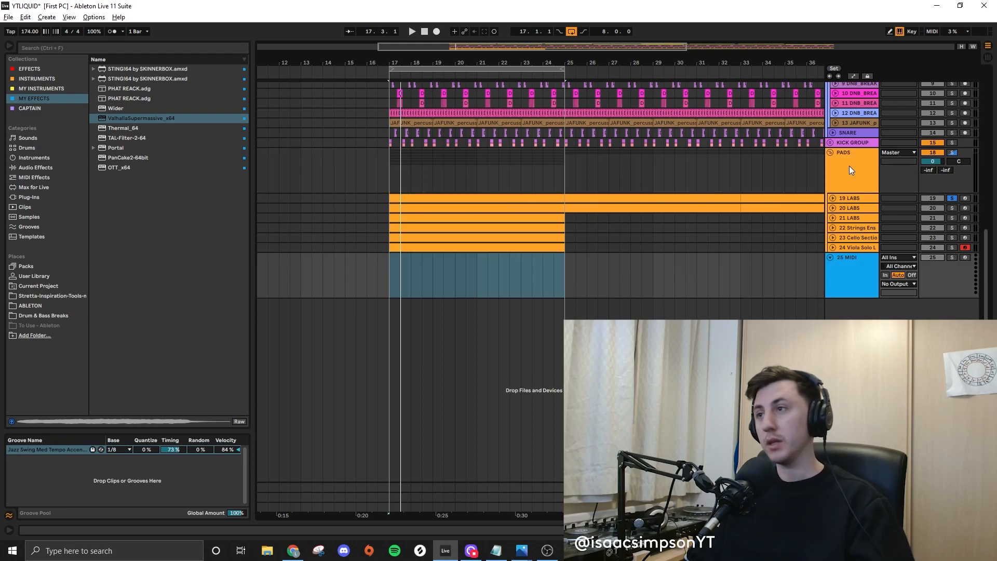
pyautogui.click(855, 294)
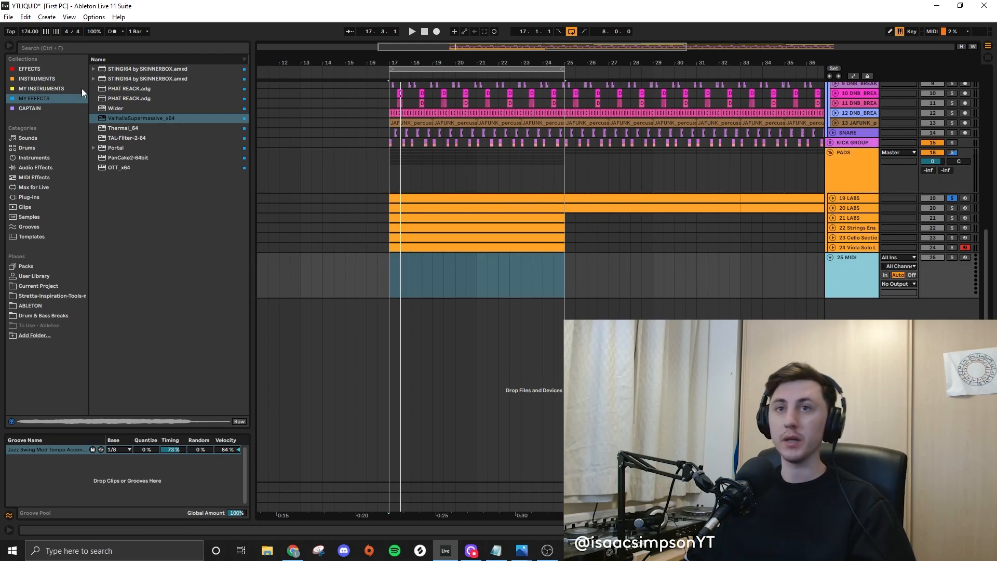
# - Load Serum_x64 from the saved instruments onto MIDI track 25 and move its editor window clear
pyautogui.click(42, 88)
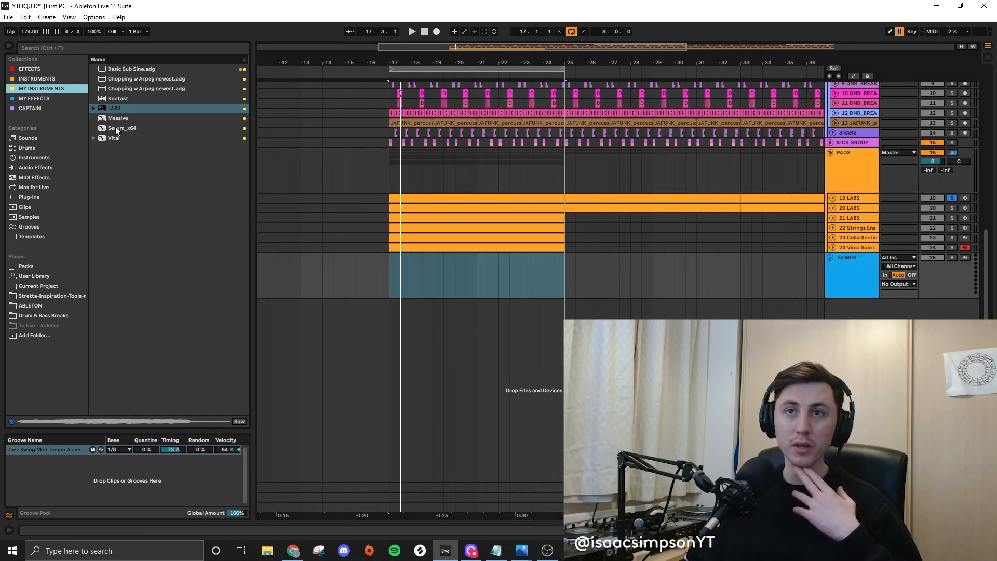
pyautogui.moveTo(116, 128); pyautogui.dragTo(813, 273)
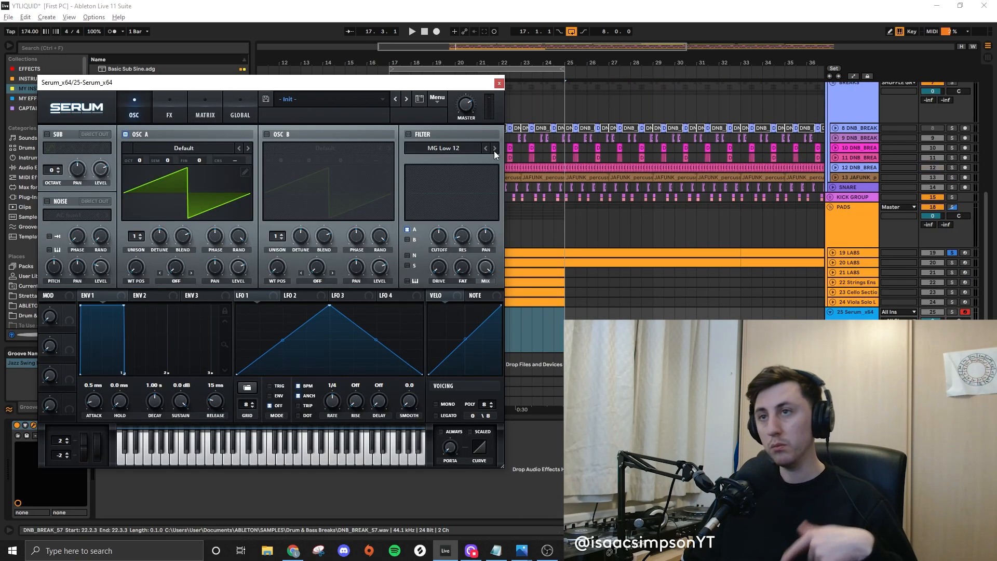
pyautogui.moveTo(385, 81); pyautogui.dragTo(639, 83)
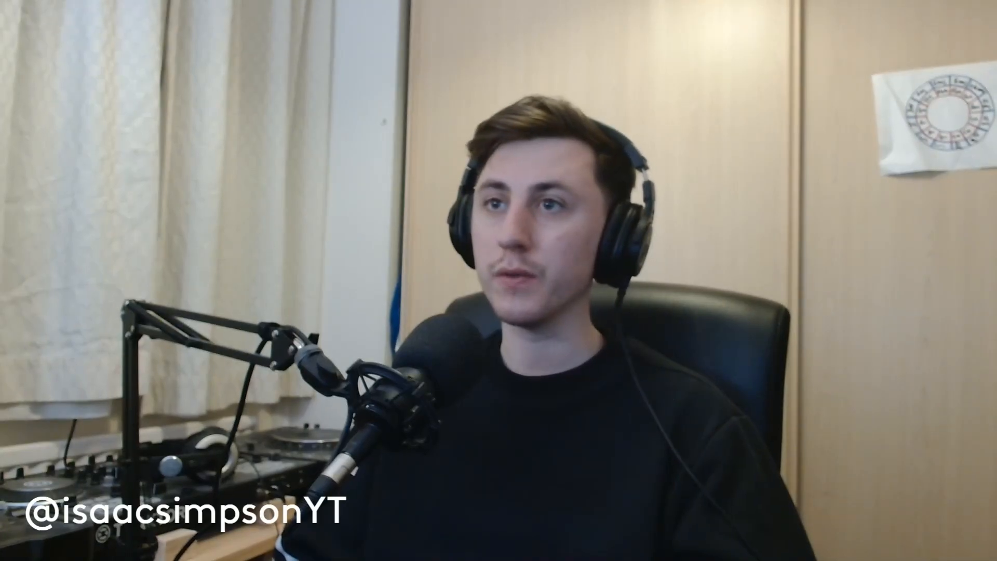
# - Set Serum's oscillator A wavetable to Analog_BD_Sin from the Analog category
pyautogui.click(445, 145)
pyautogui.moveTo(431, 158)
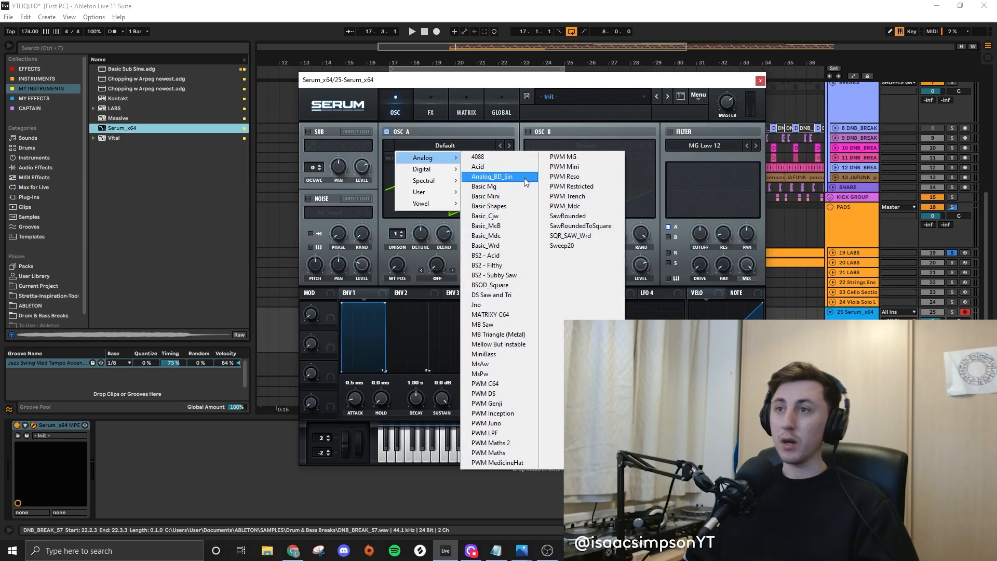
pyautogui.click(525, 178)
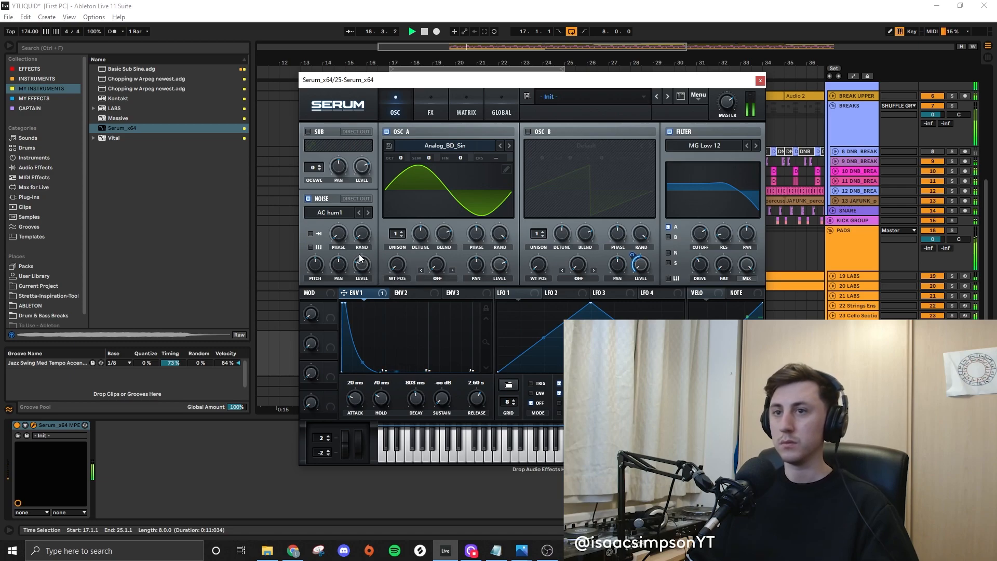
# - Turn off Serum's noise oscillator and close the plug-in editor
pyautogui.click(308, 199)
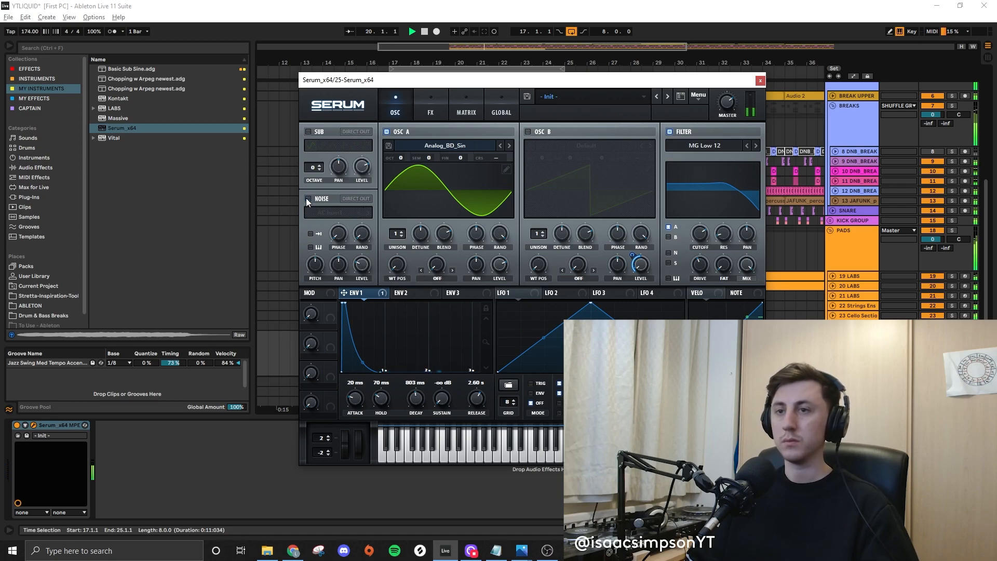
pyautogui.click(760, 80)
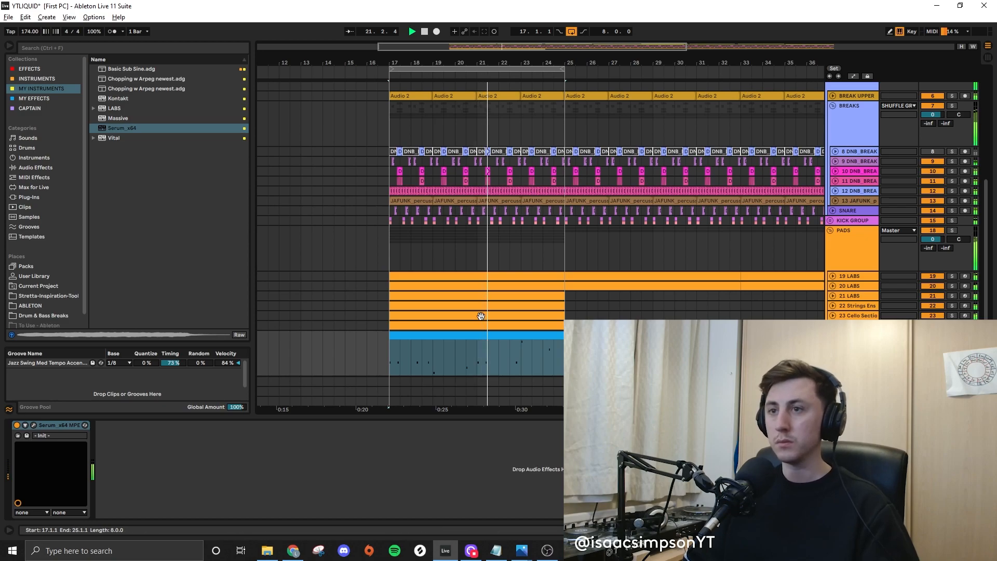
pyautogui.scroll(-2, 482, 313)
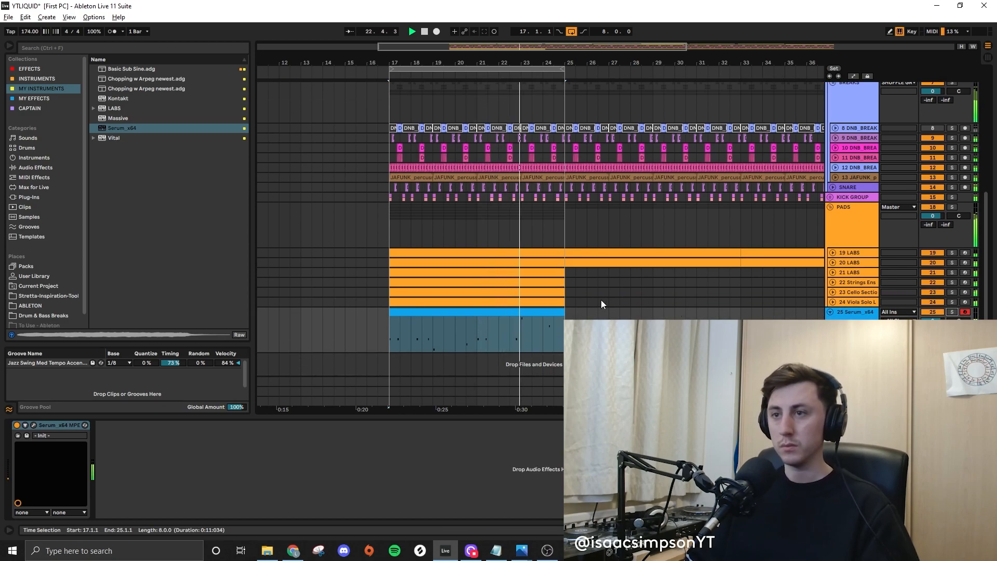
pyautogui.doubleClick(543, 311)
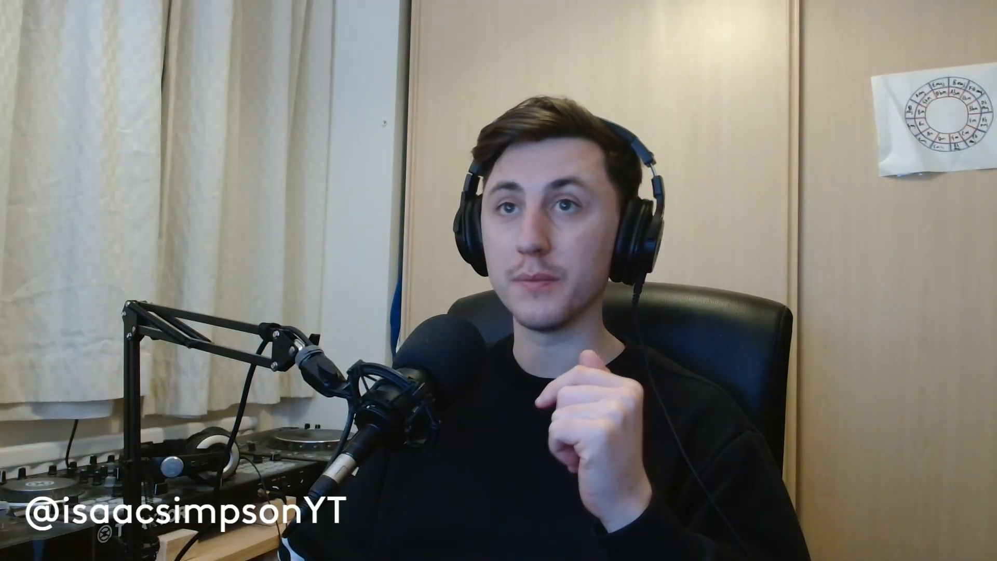
pyautogui.click(304, 366)
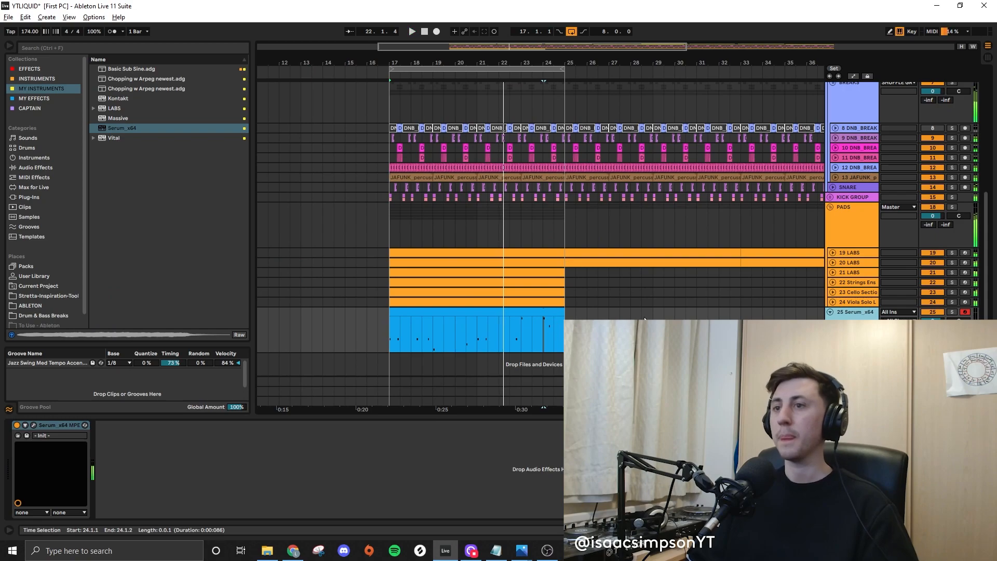
# - Insert a new audio track directly below the Serum track
pyautogui.click(653, 313)
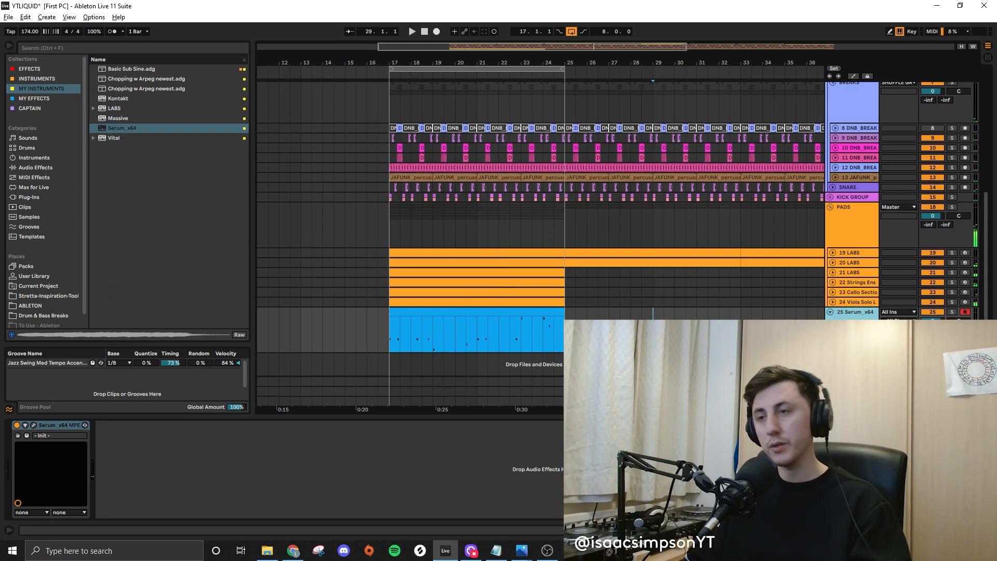
pyautogui.hotkey('ctrl', 'shift', 't')
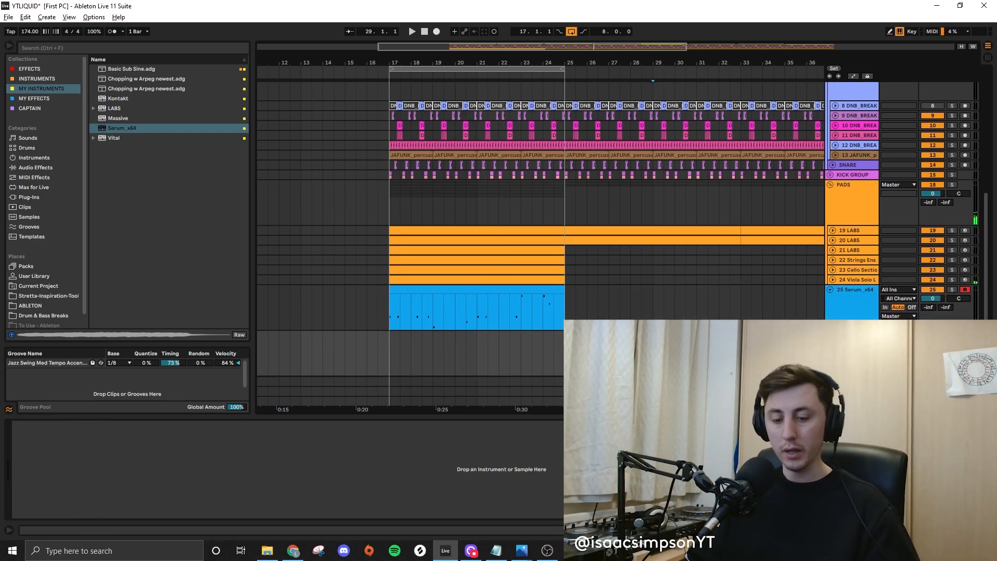
pyautogui.hotkey('ctrl', 'z')
pyautogui.hotkey('ctrl', 't')
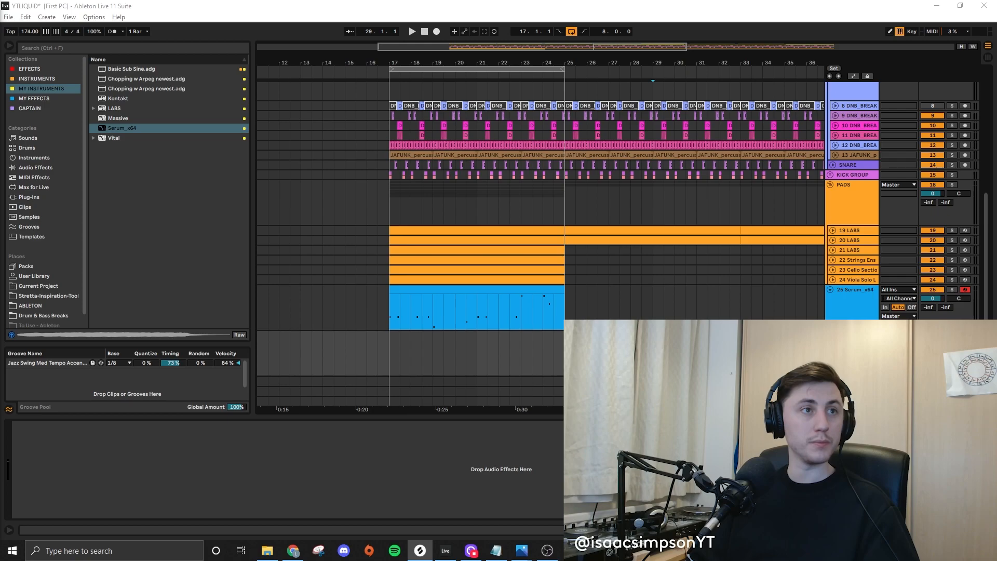
# - Place the DS_VSH3, BFOF, Suburbia, ULY_KITS and RMG_rnbguitar guitar loops from Splice end to end from bar 17 on the new audio track
pyautogui.moveTo(133, 260); pyautogui.dragTo(389, 337)
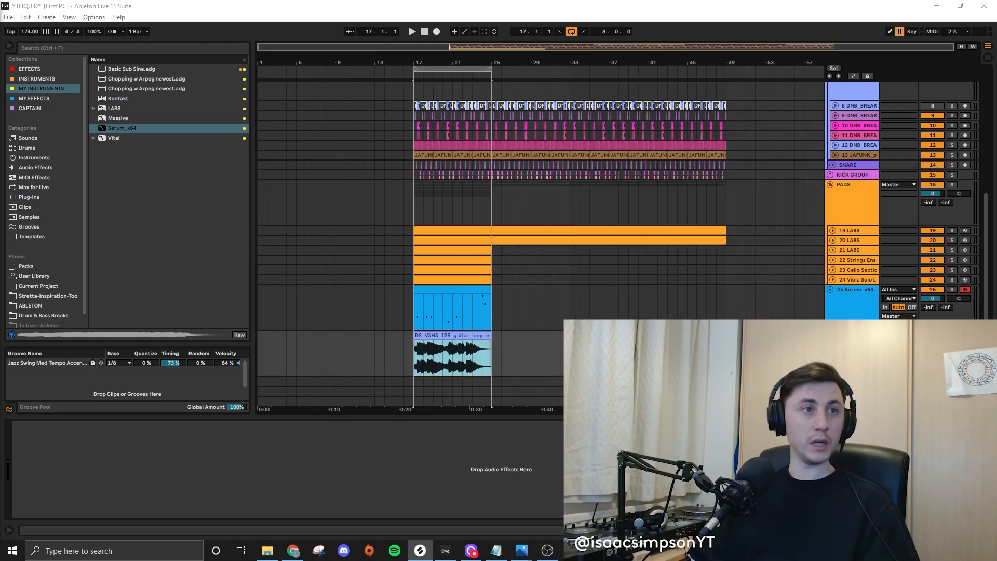
pyautogui.moveTo(1, 291); pyautogui.dragTo(512, 313)
pyautogui.moveTo(566, 363); pyautogui.dragTo(526, 361)
pyautogui.moveTo(1, 271)
pyautogui.mouseDown()
pyautogui.moveTo(473, 275)
pyautogui.moveTo(657, 358)
pyautogui.mouseUp()
pyautogui.doubleClick(443, 335)
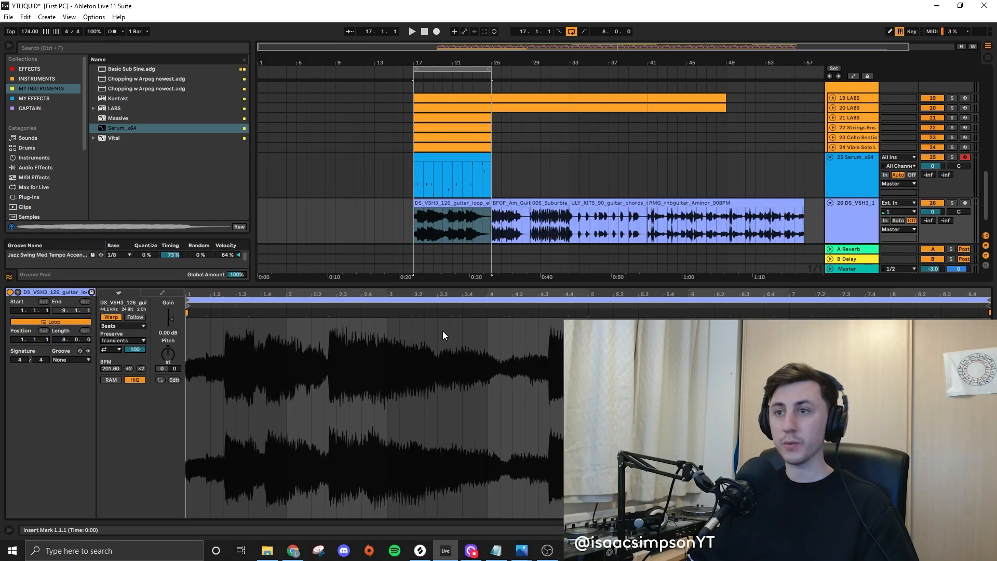
pyautogui.click(115, 326)
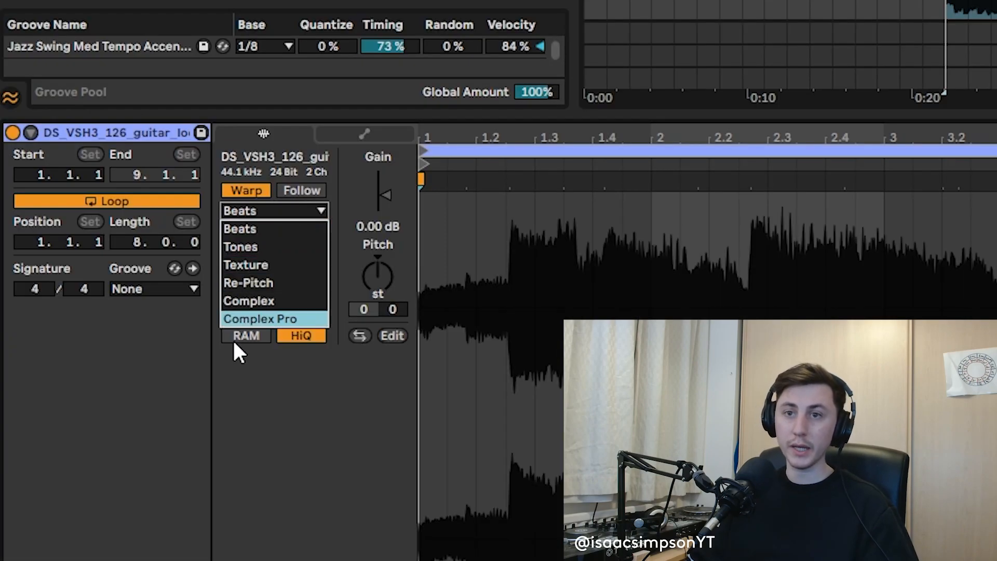
pyautogui.click(139, 463)
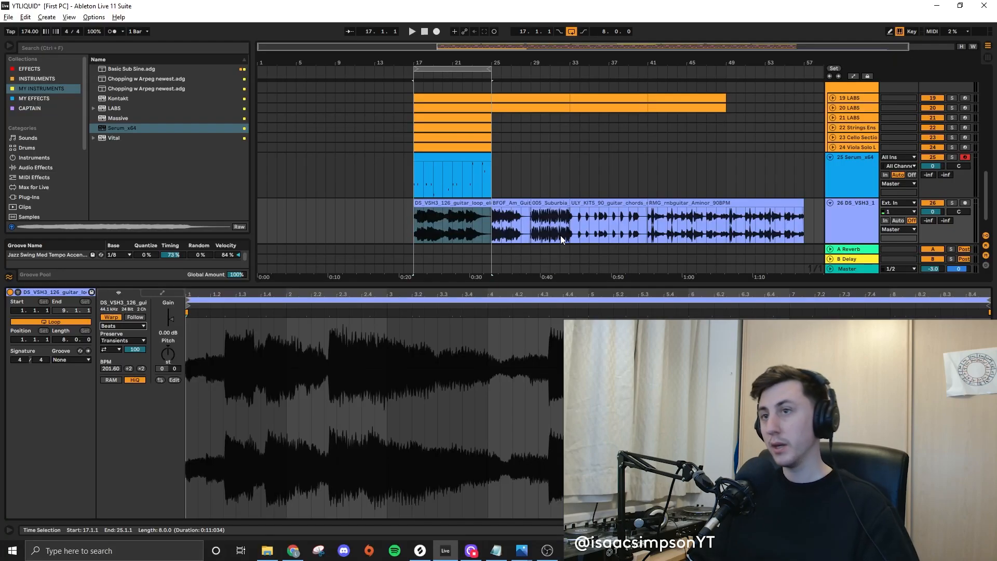
# - Set the warp mode of all five guitar clips on track 26 to Complex Pro
pyautogui.click(511, 203)
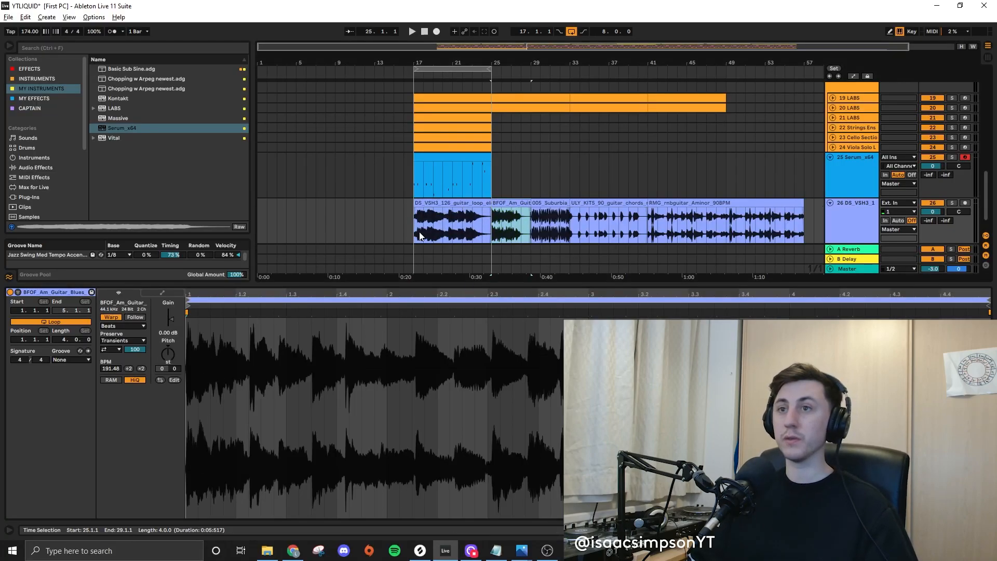
pyautogui.click(449, 218)
pyautogui.keyDown('shift'); pyautogui.click(784, 218); pyautogui.keyUp('shift')
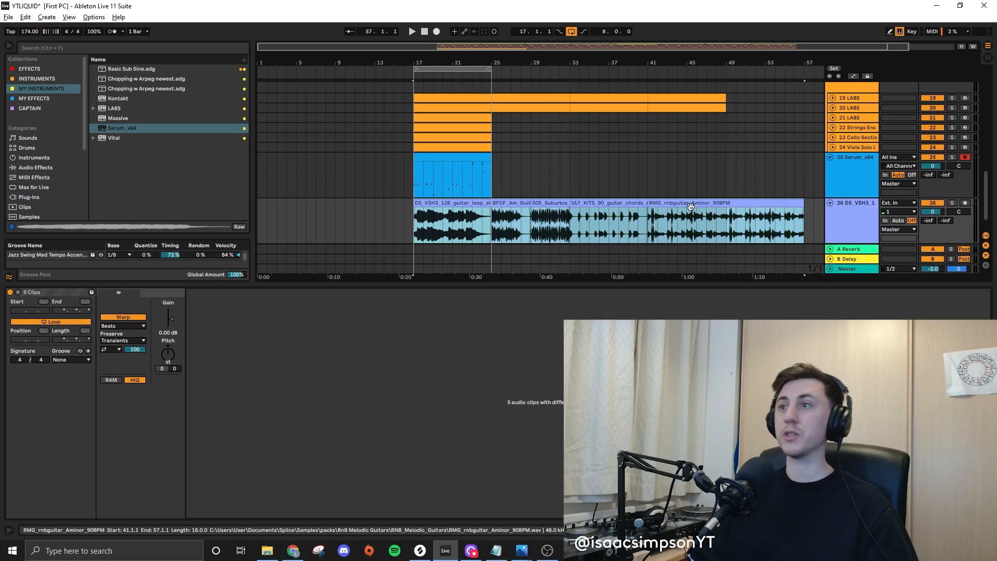
pyautogui.click(131, 326)
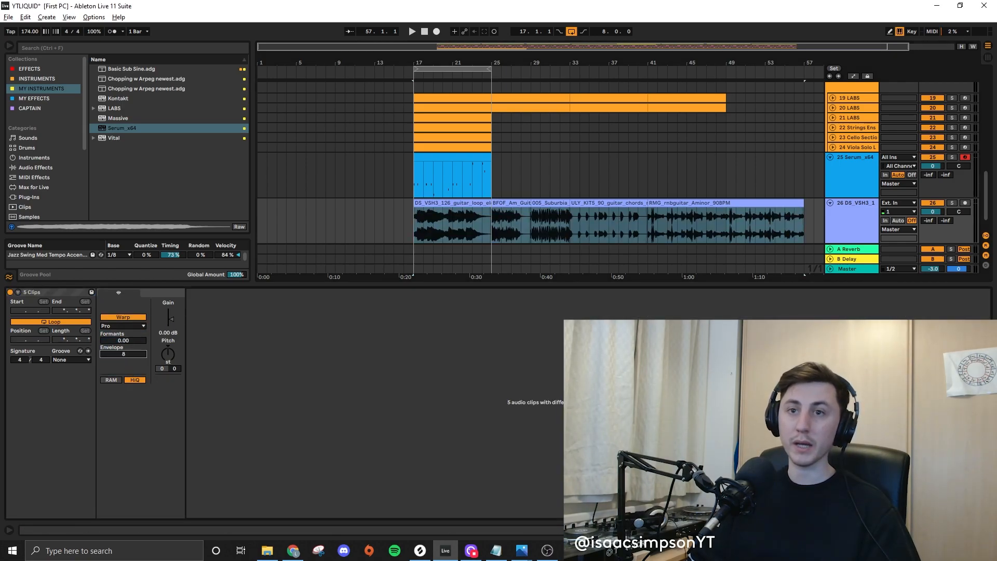
pyautogui.click(363, 190)
pyautogui.click(447, 203)
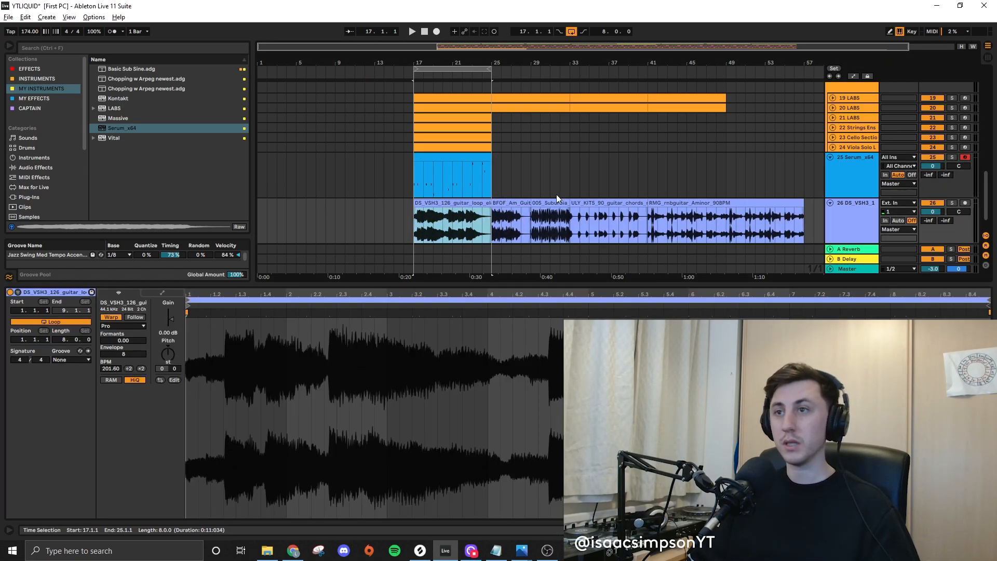
pyautogui.click(512, 223)
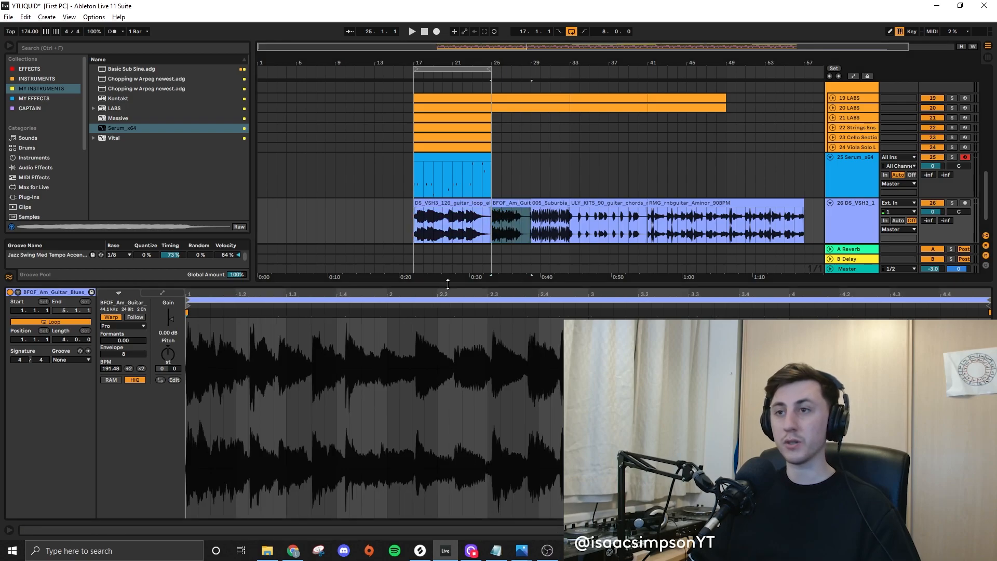
# - Collapse the clip detail view and solo the guitar audio track, 26
pyautogui.moveTo(447, 284); pyautogui.dragTo(431, 477)
pyautogui.scroll(5, 418, 326)
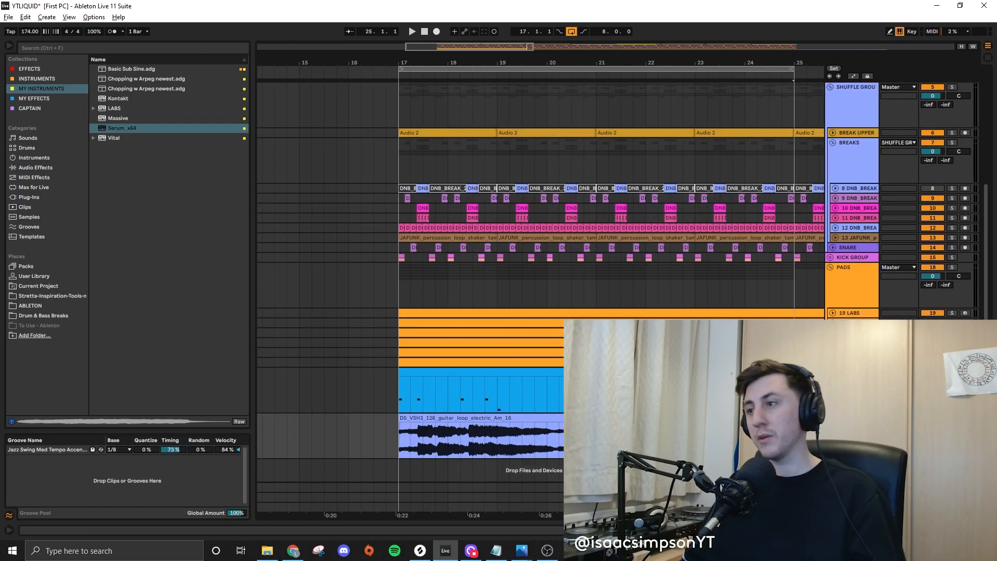
pyautogui.click(953, 418)
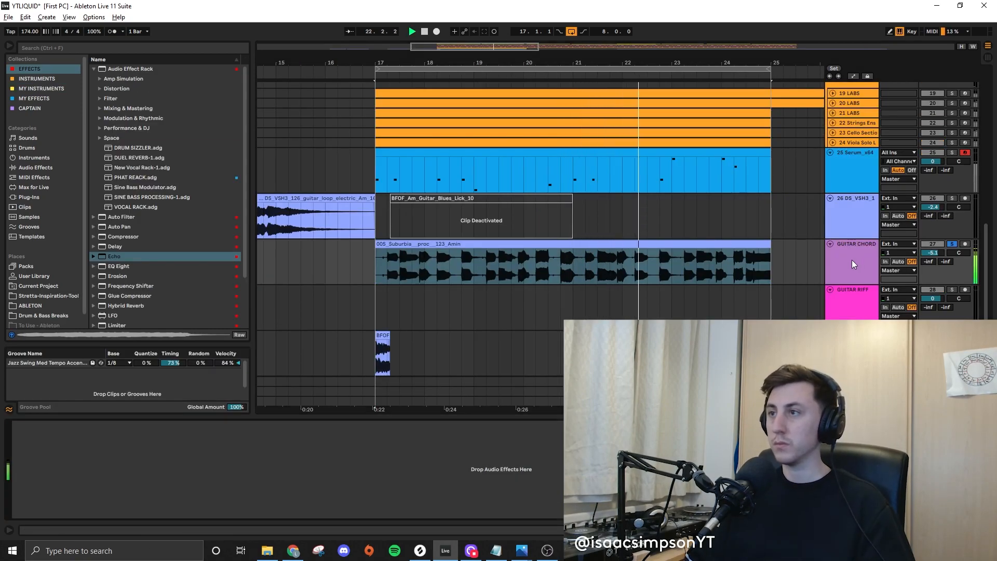
# - Move the 005_Suburbia clip down to the GUITAR RIFF track and lower that track's volume to about -5 dB
pyautogui.moveTo(574, 242); pyautogui.dragTo(572, 291)
pyautogui.moveTo(933, 300); pyautogui.dragTo(933, 311)
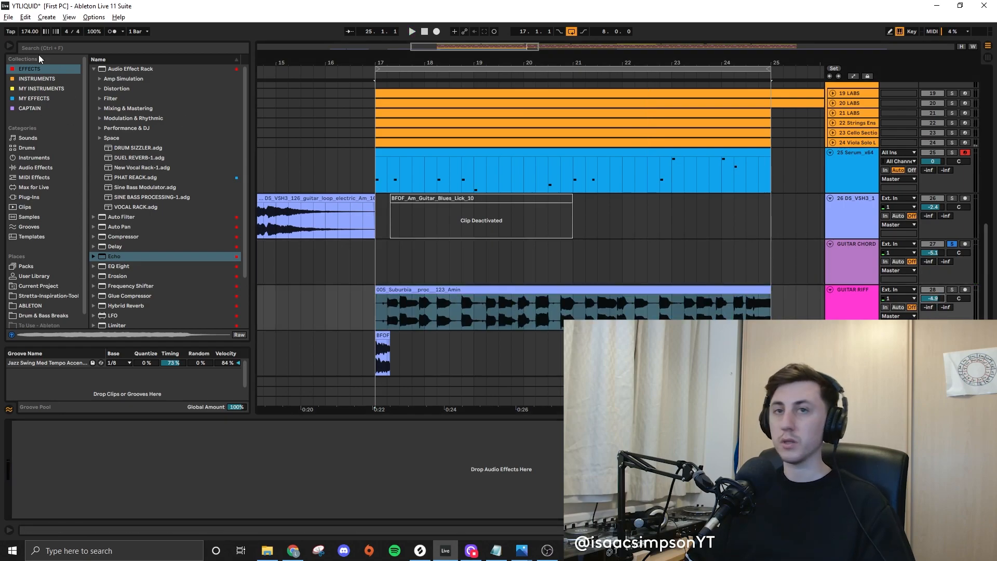
# - Load Dreamy Amp Space on the guitar riff and adjust its Delay: left time 585 ms, a longer right time and a higher filter frequency
pyautogui.click(124, 78)
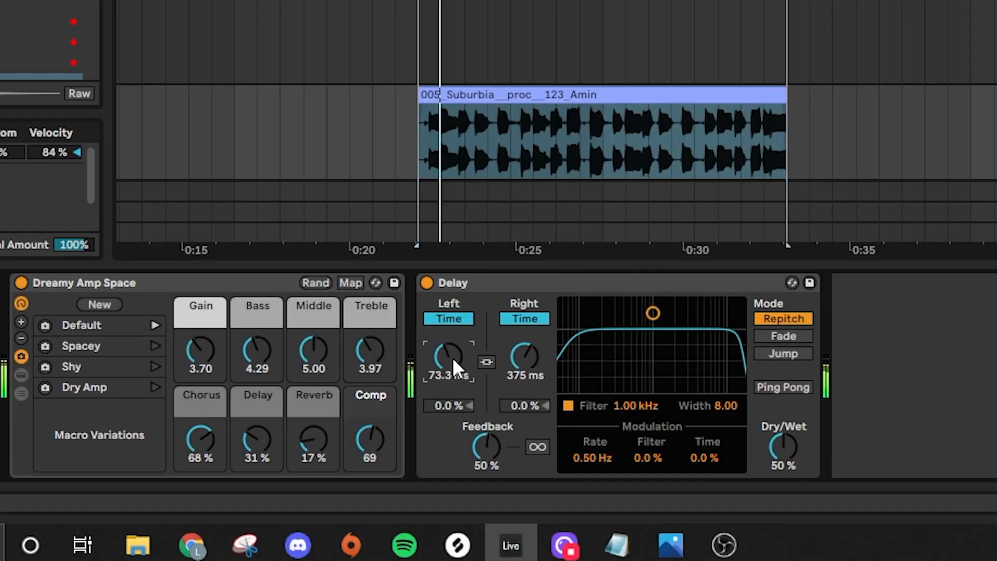
pyautogui.moveTo(448, 356); pyautogui.dragTo(448, 327)
pyautogui.moveTo(517, 362); pyautogui.dragTo(517, 351)
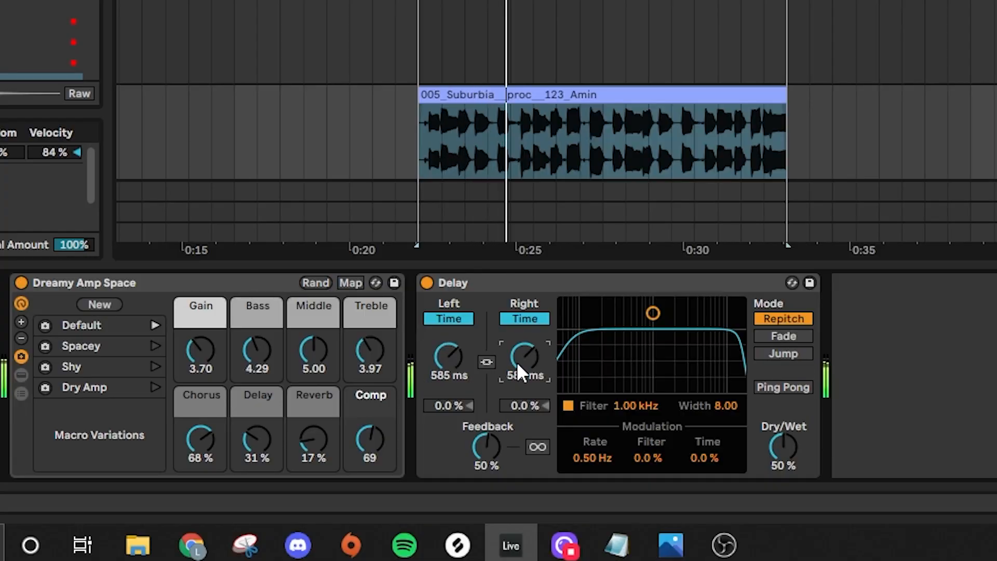
pyautogui.moveTo(654, 317); pyautogui.dragTo(731, 309)
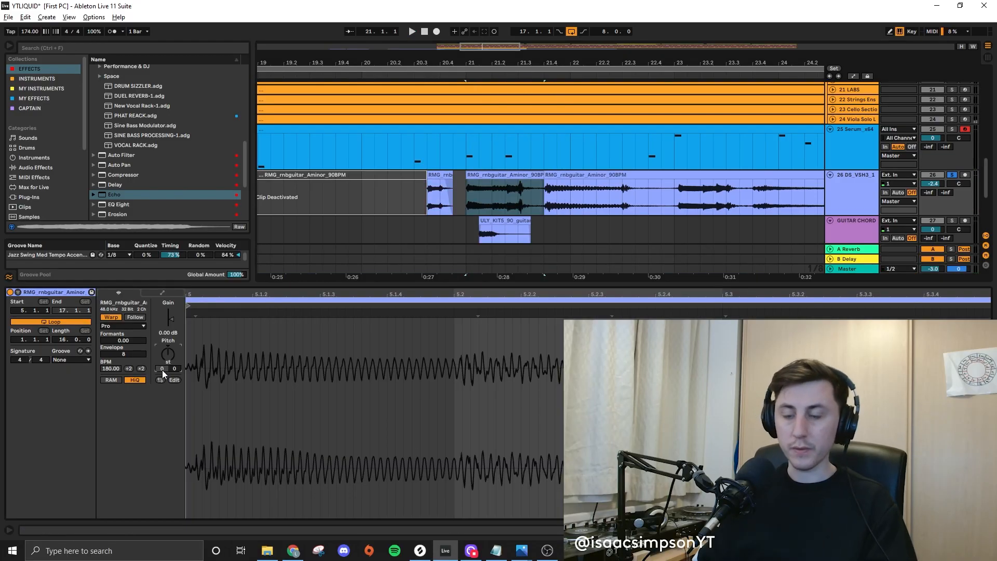
# - Transpose the RMG_rnbguitar slice at bar 21 up 12 semitones
pyautogui.moveTo(162, 370); pyautogui.dragTo(162, 338)
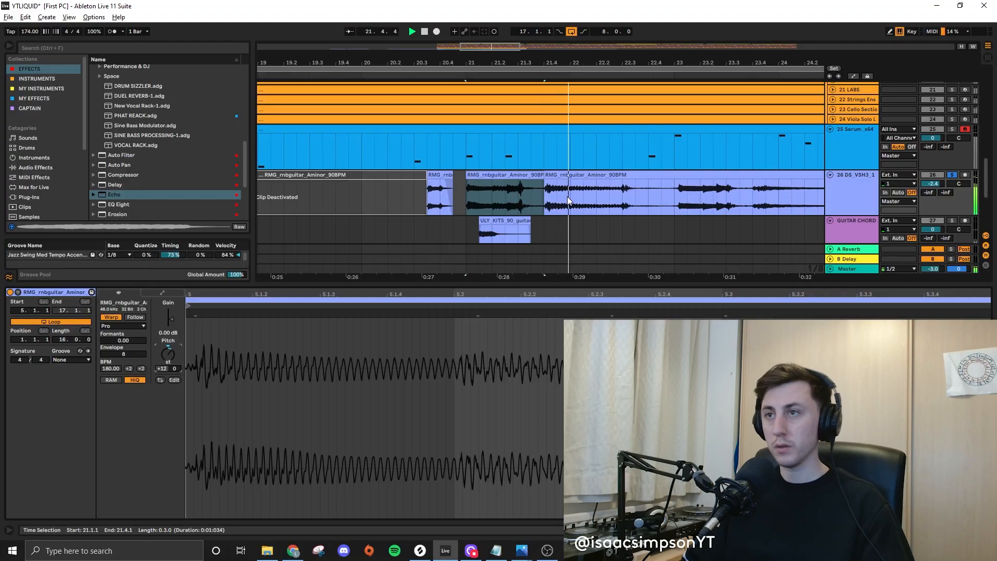
pyautogui.press('0')
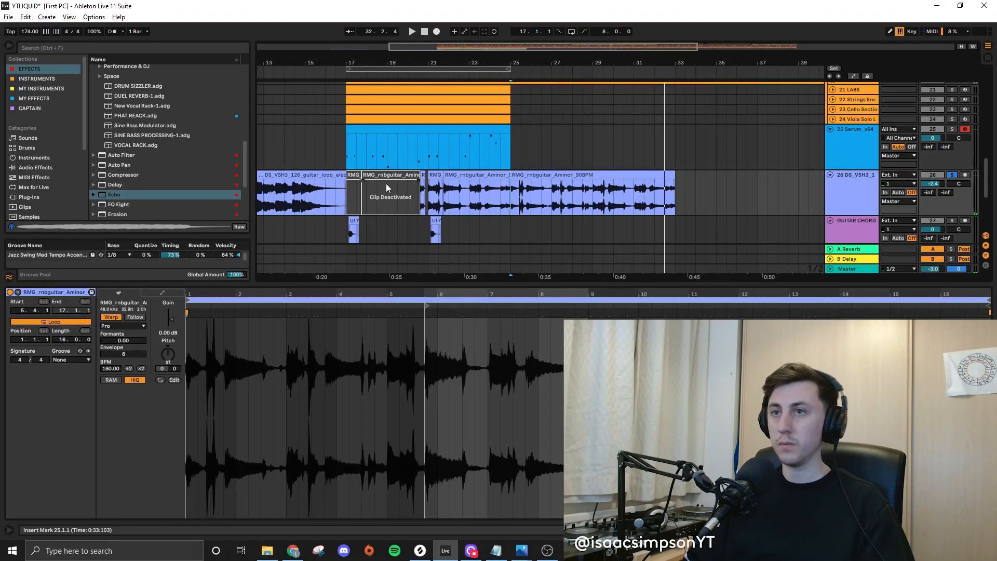
pyautogui.click(833, 198)
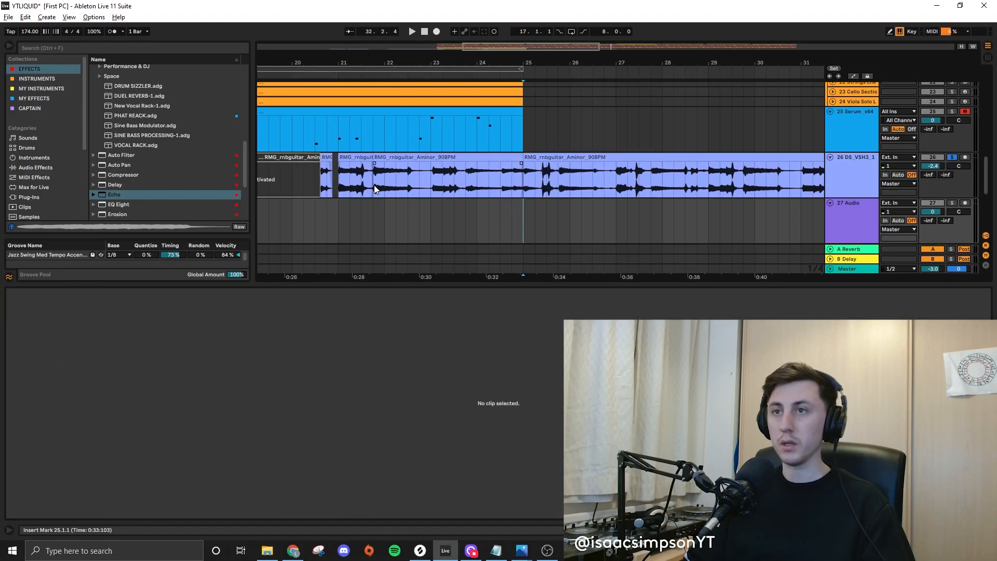
# - Play back the chopped RMG_rnbguitar slices to check how they fit the loop
pyautogui.click(374, 184)
pyautogui.press('space')
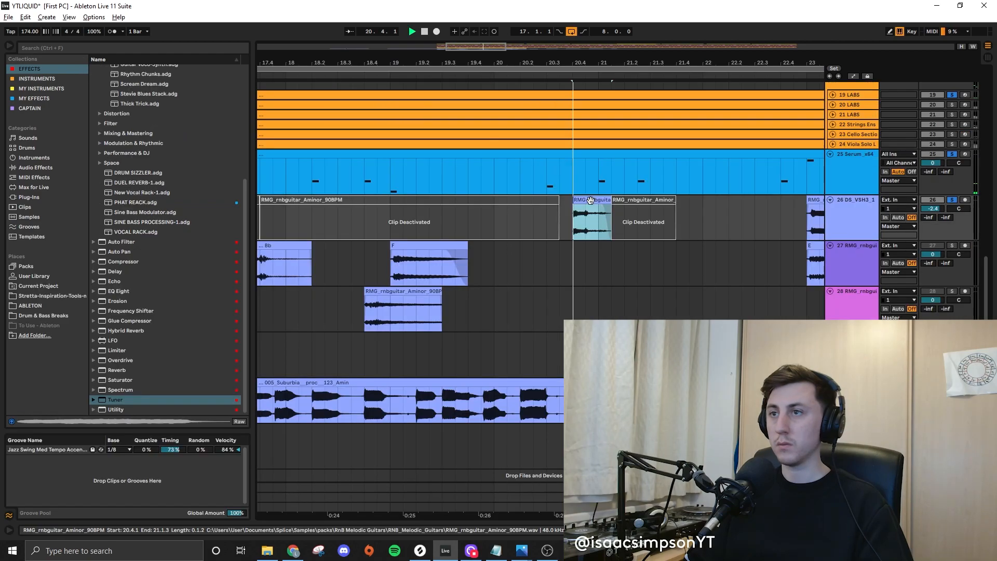
pyautogui.press('-')
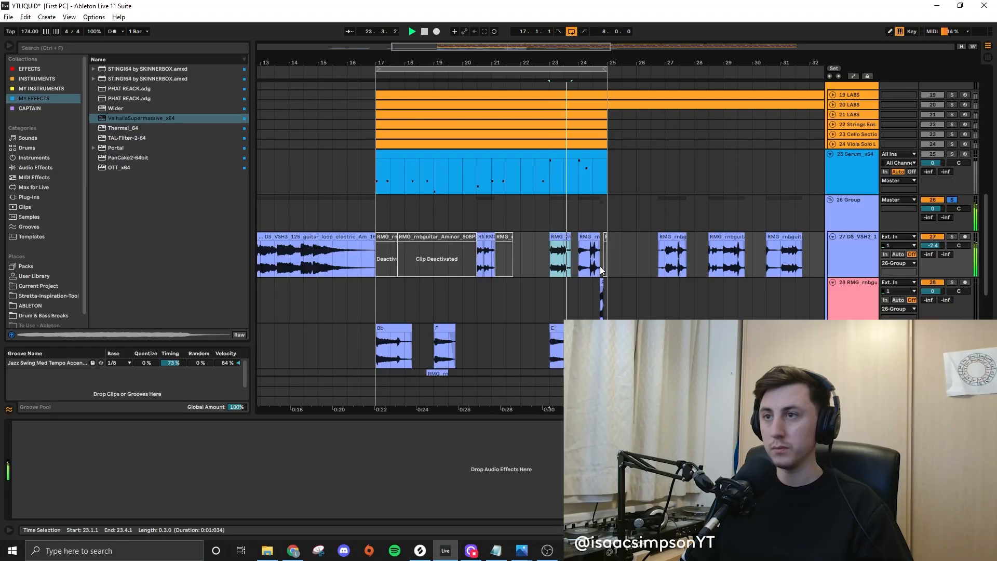
pyautogui.press('space')
# - Add a MIDI track below the guitar group and try to load Serum_x64 from the My Instruments collection
pyautogui.scroll(5, 601, 291)
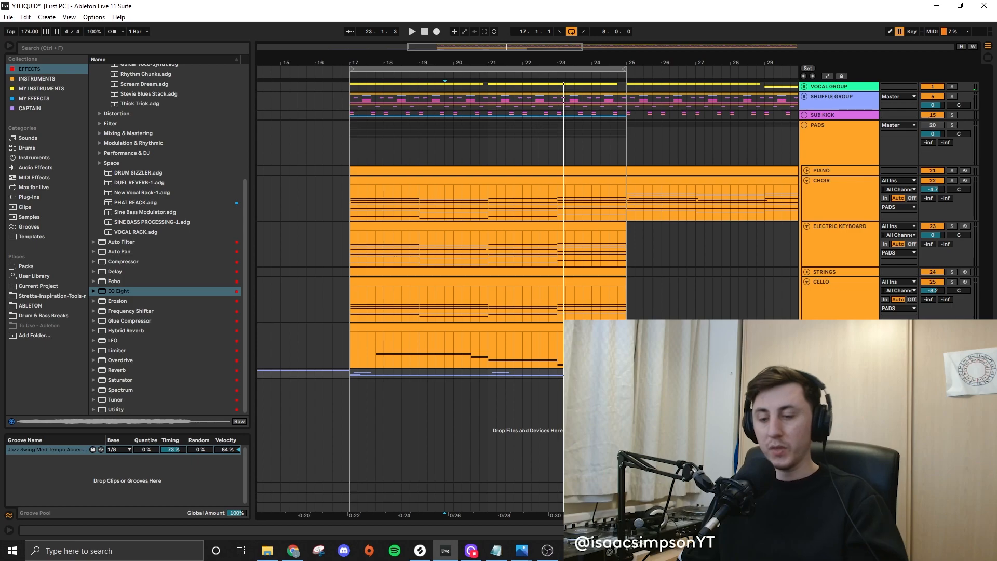
pyautogui.hotkey('ctrl', 'shift', 't')
pyautogui.click(67, 91)
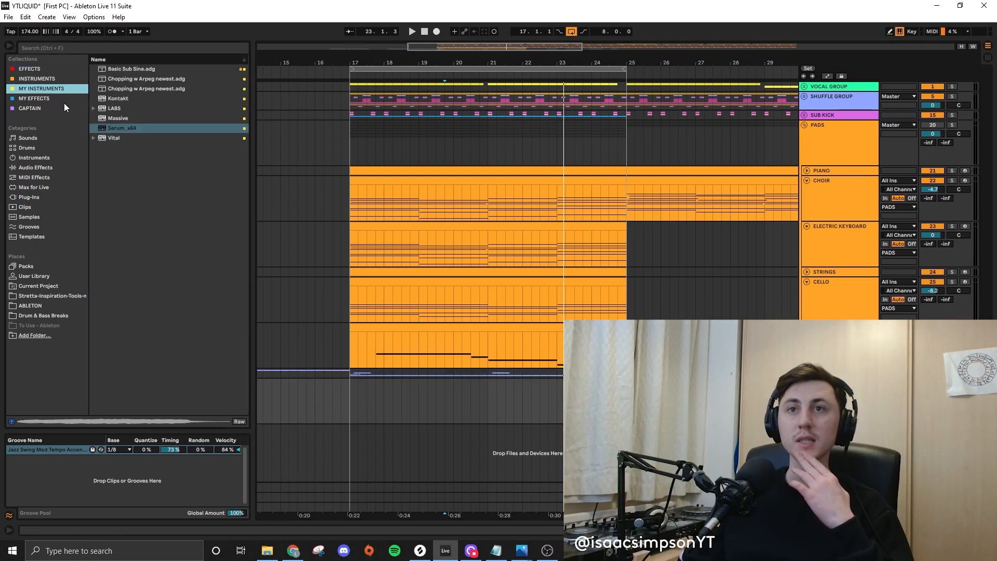
pyautogui.moveTo(154, 123); pyautogui.dragTo(218, 134)
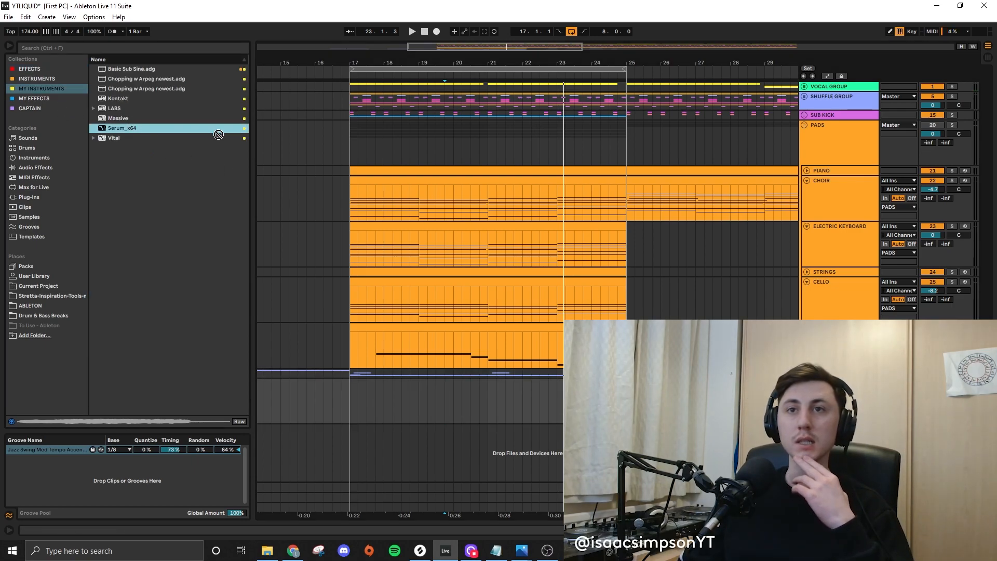
# - Switch to Splice in the browser and search its sounds for growl samples
pyautogui.click(298, 552)
pyautogui.click(235, 80)
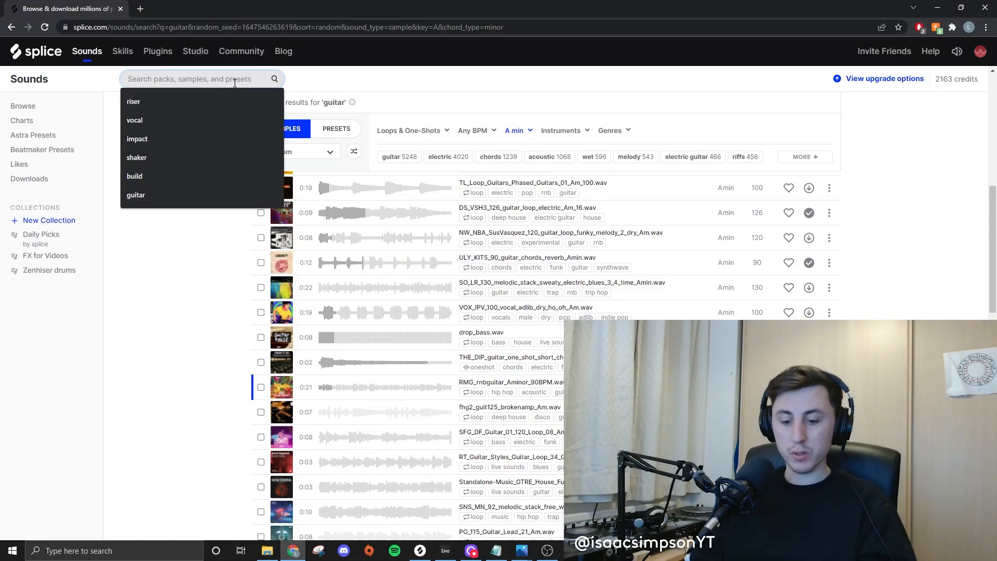
pyautogui.write('GROWL')
pyautogui.press('Return')
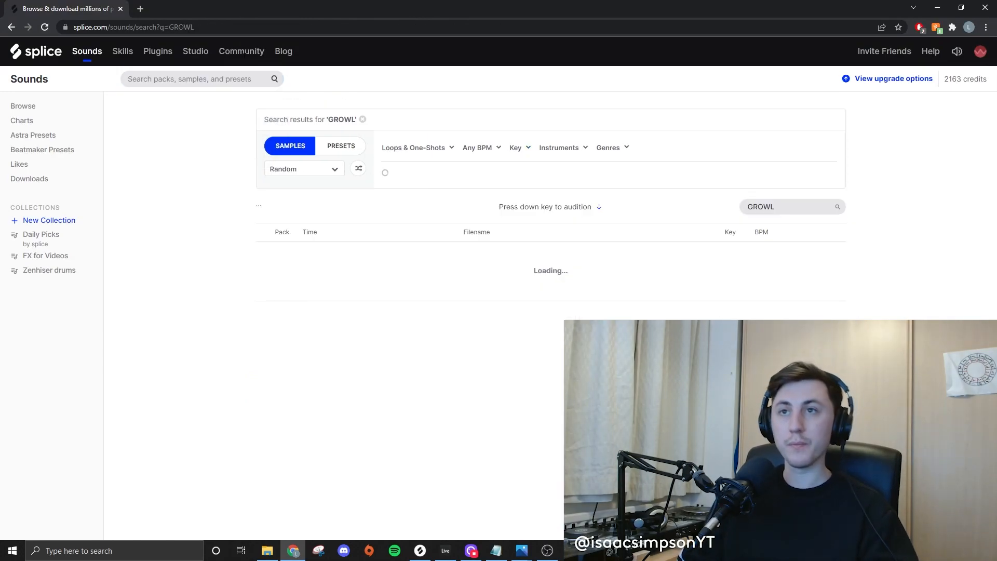
# - Search Splice for birds and narrow the results to samples with the birds tag
pyautogui.click(172, 82)
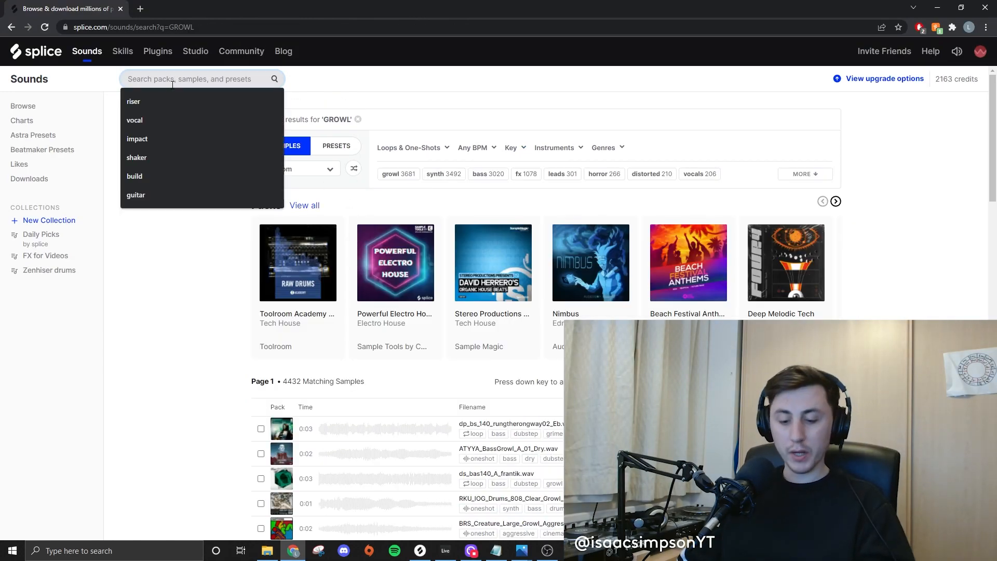
pyautogui.write('birds')
pyautogui.press('Return')
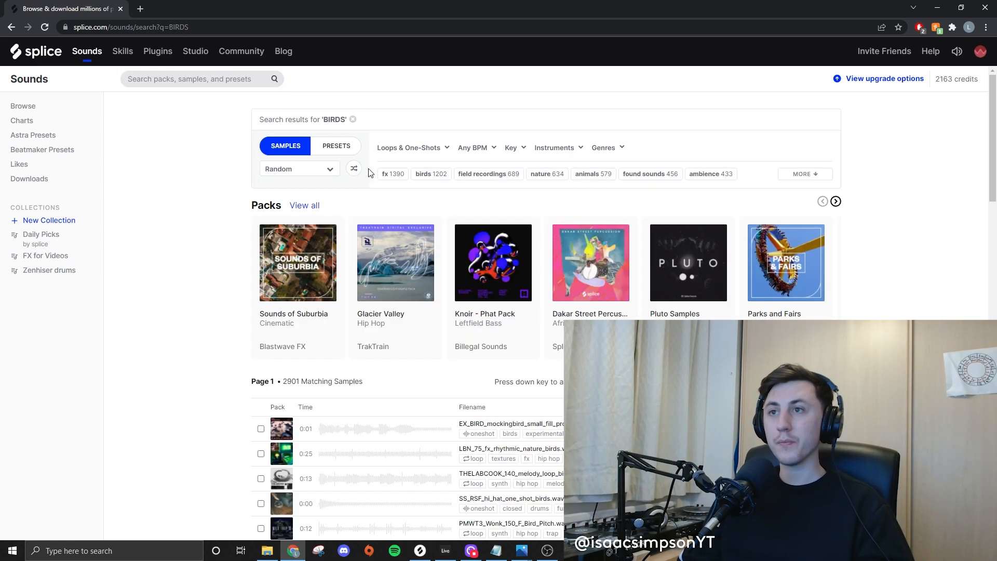
pyautogui.click(431, 174)
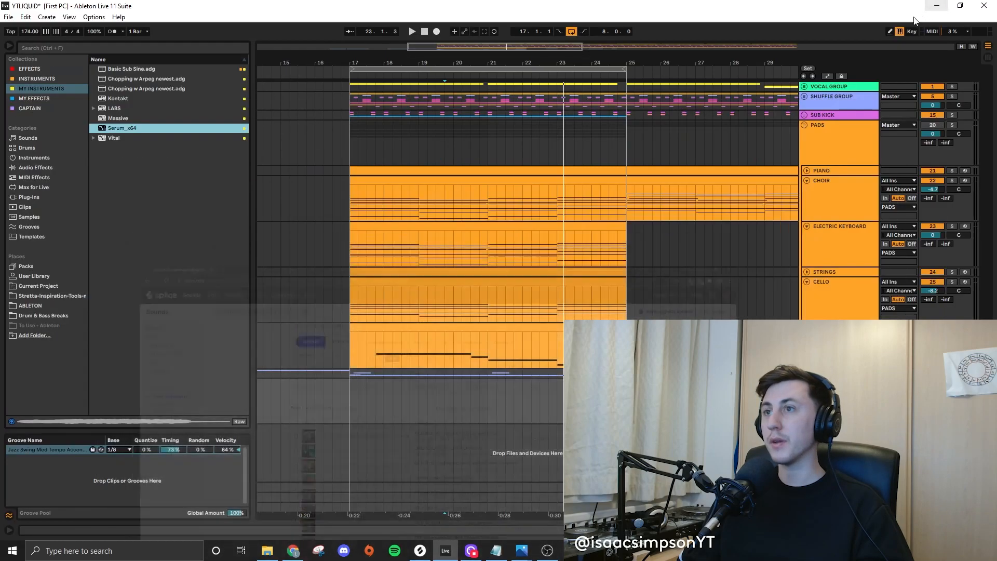
# - In Ableton Live, clear the guitar clips before bar 17 and copy the PIANO, CHOIR and ELECTRIC KEYBOARD clips back to bar 9
pyautogui.scroll(-3, 560, 204)
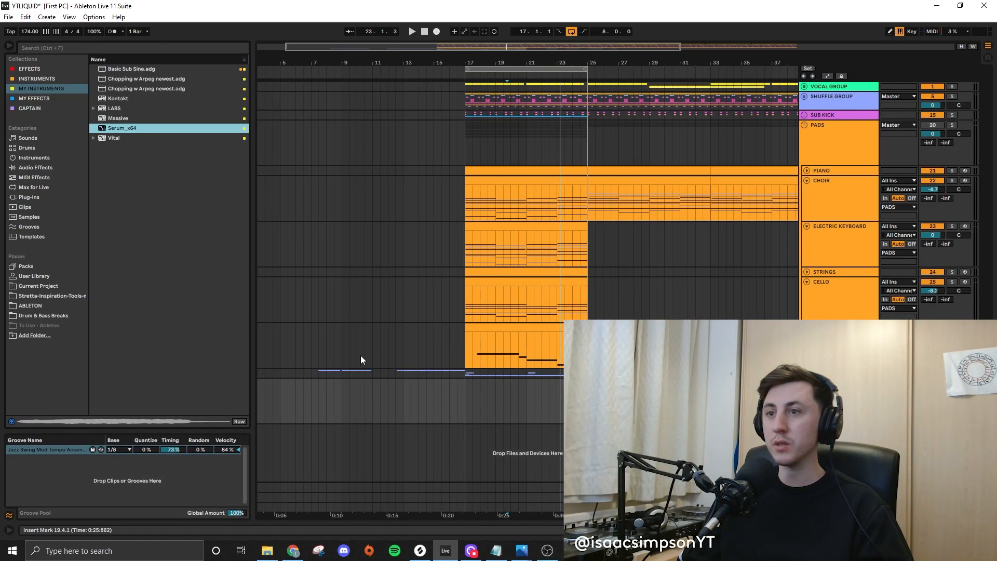
pyautogui.moveTo(320, 363); pyautogui.dragTo(463, 369)
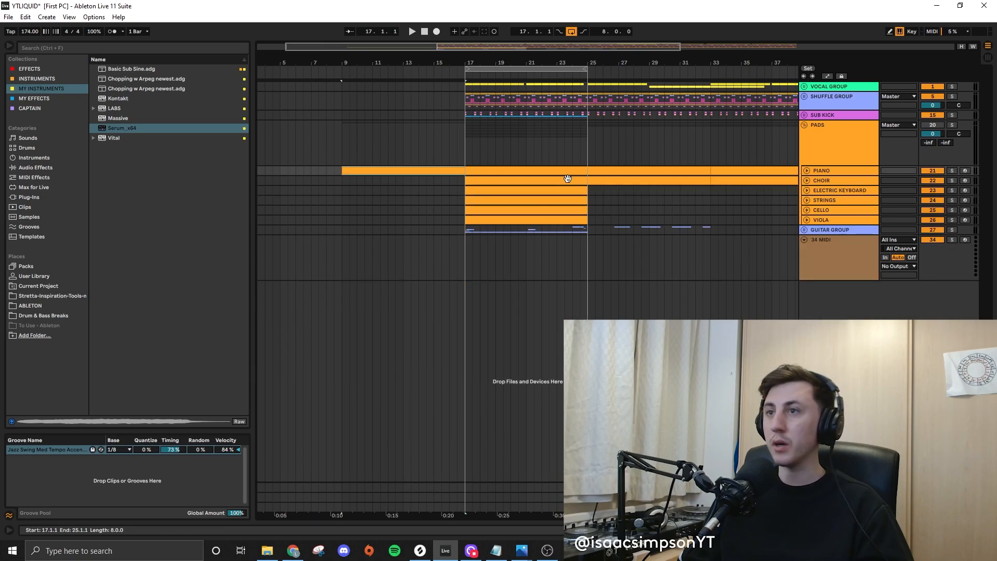
pyautogui.moveTo(568, 179); pyautogui.dragTo(436, 183)
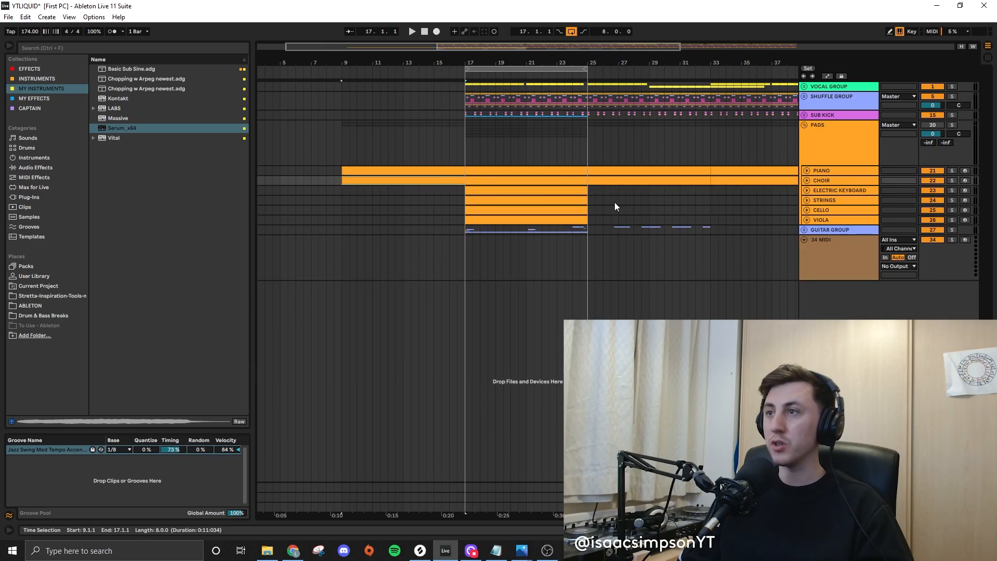
pyautogui.moveTo(553, 188); pyautogui.dragTo(431, 188)
# - Duplicate the time of bars 9 to 17 to lengthen the pad intro and play it back
pyautogui.click(419, 170)
pyautogui.doubleClick(419, 171)
pyautogui.hotkey('ctrl', 'shift', 'd')
pyautogui.press('space')
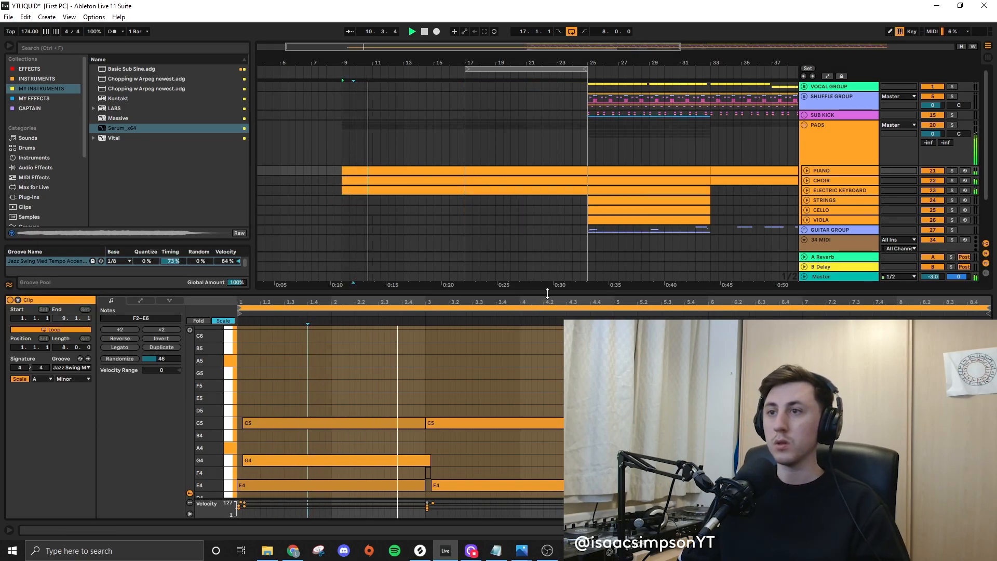
pyautogui.hotkey('ctrl', 'alt', 'l')
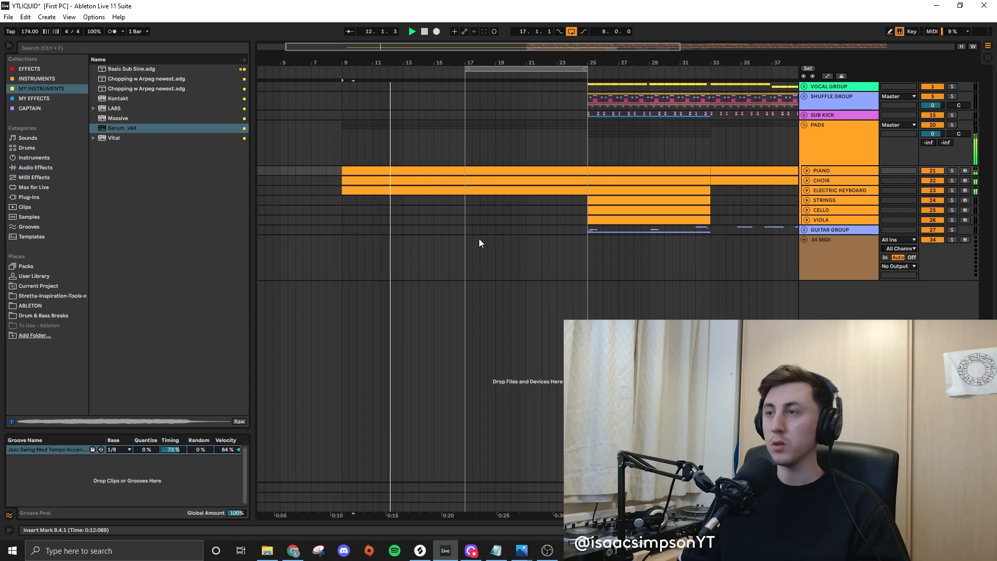
# - Switch to Splice and audition the bird samples in the filtered results
pyautogui.click(318, 552)
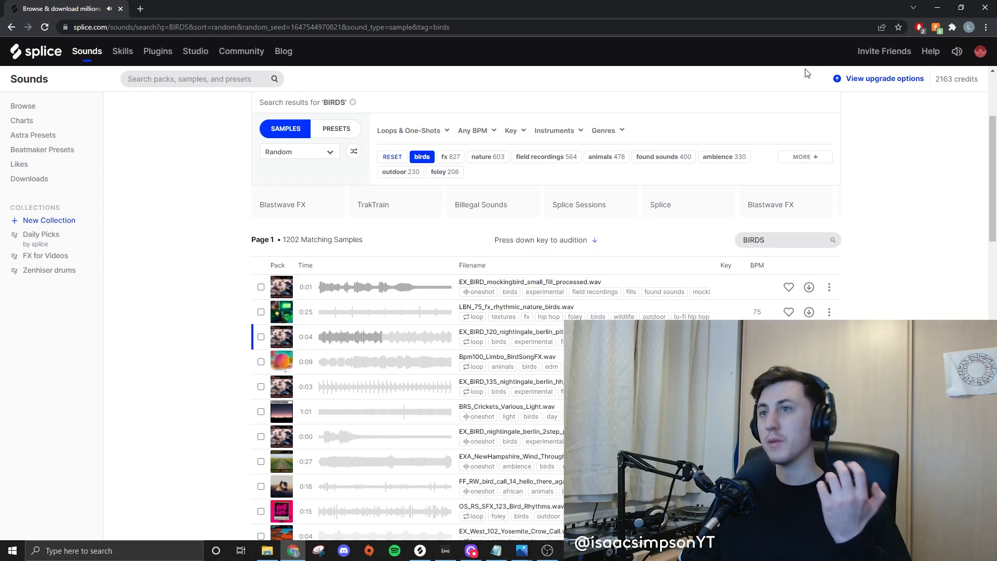
pyautogui.scroll(-5, 534, 301)
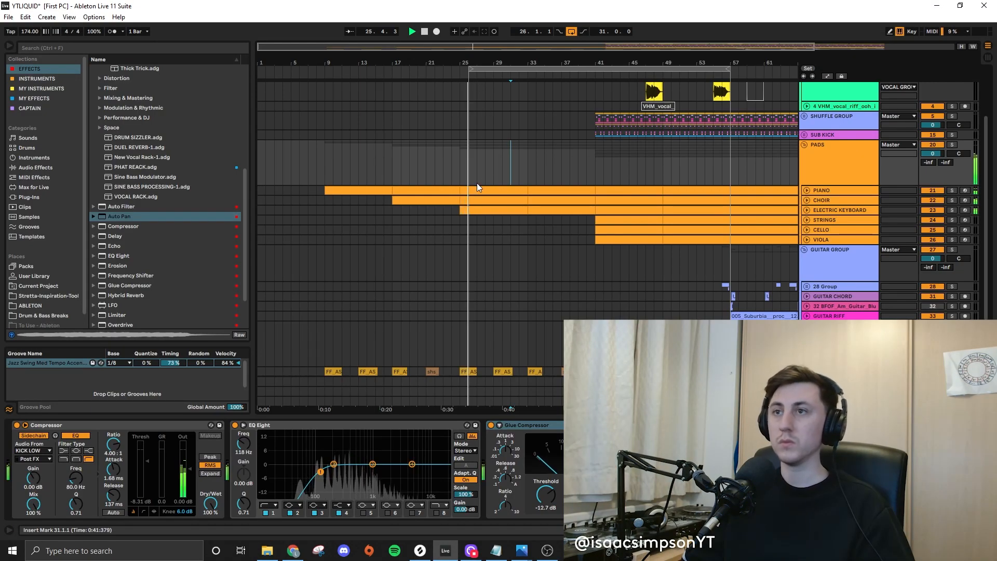
# - Set the arrangement loop to bars 25 to 41 over the PIANO clips leading into the drums
pyautogui.click(477, 188)
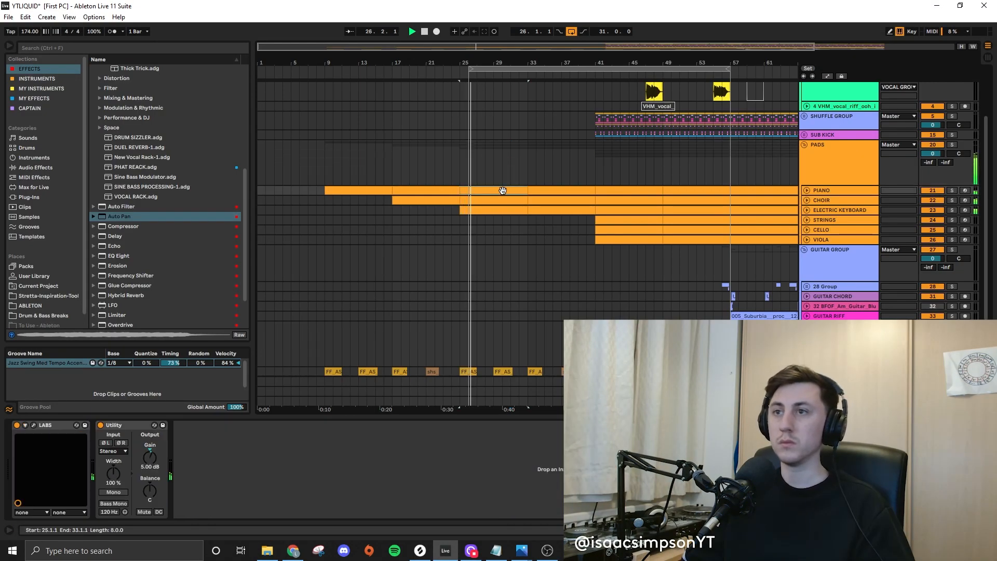
pyautogui.click(534, 190)
pyautogui.hotkey('ctrl', 'z')
pyautogui.keyDown('shift'); pyautogui.click(526, 190); pyautogui.keyUp('shift')
pyautogui.hotkey('ctrl', 'l')
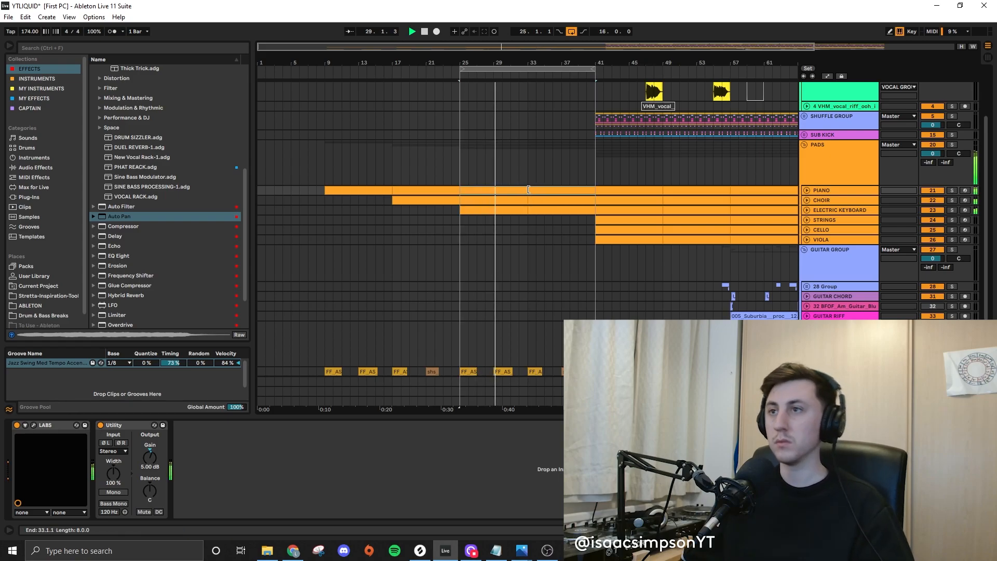
# - Unfold the SHUFFLE GROUP and copy the BREAK UPPER Audio 2 clips across bars 25 to 41, with playback
pyautogui.scroll(3, 550, 148)
pyautogui.click(805, 190)
pyautogui.scroll(-3, 593, 251)
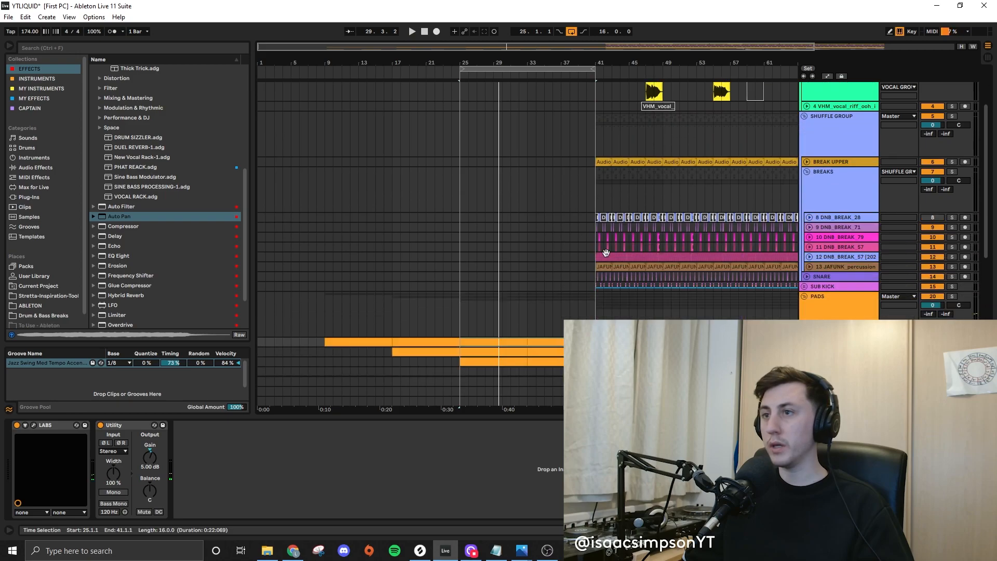
pyautogui.click(838, 265)
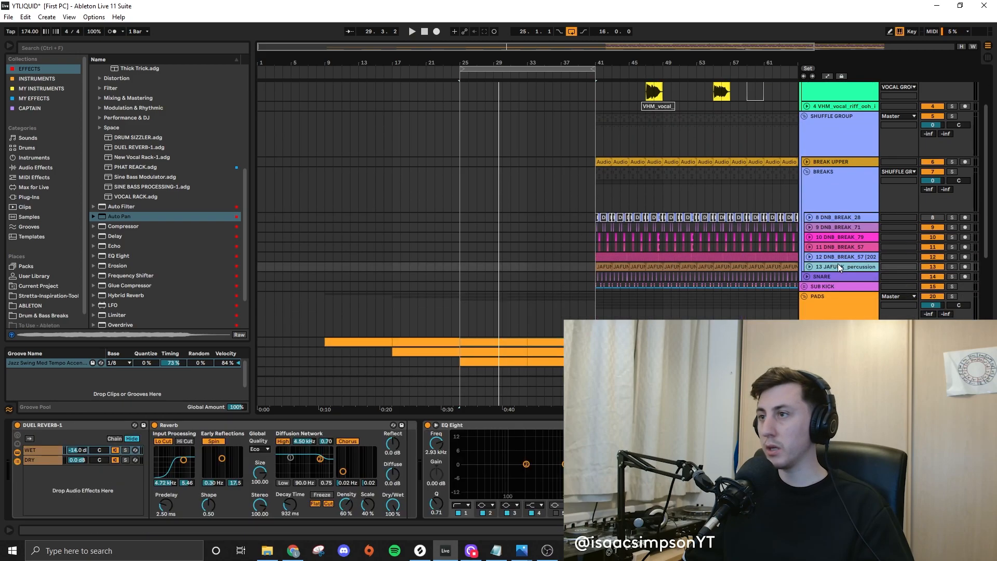
pyautogui.click(604, 266)
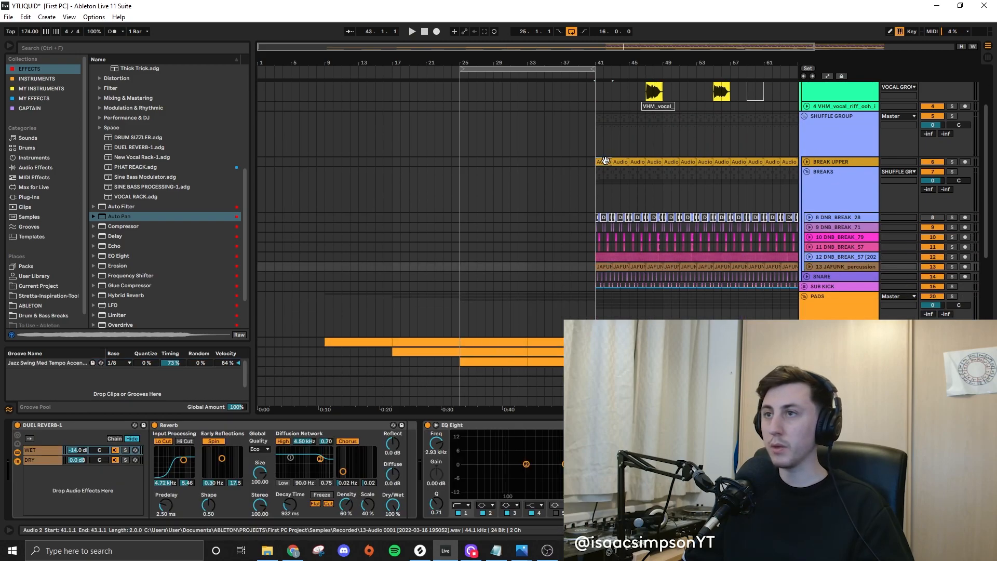
pyautogui.click(474, 163)
pyautogui.hotkey('ctrl', 'v')
pyautogui.press('space')
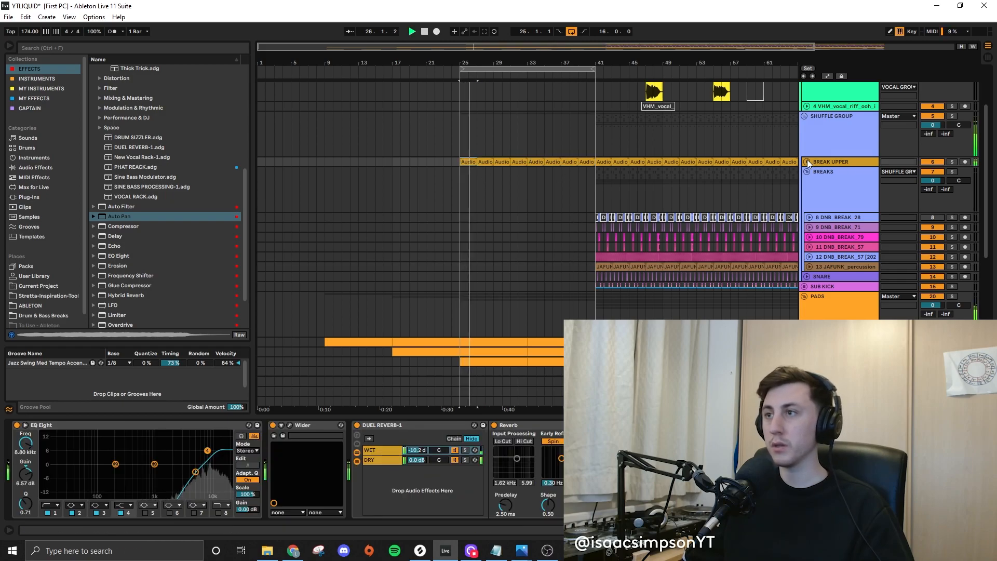
# - Remove the BREAK UPPER clip at bars 39 to 41, just before the drop
pyautogui.scroll(5, 730, 244)
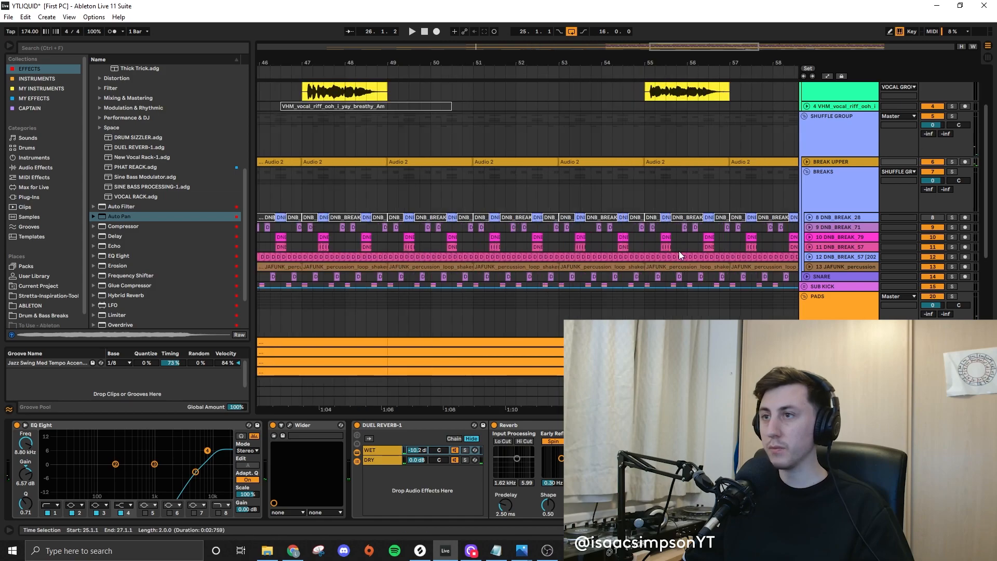
pyautogui.click(909, 260)
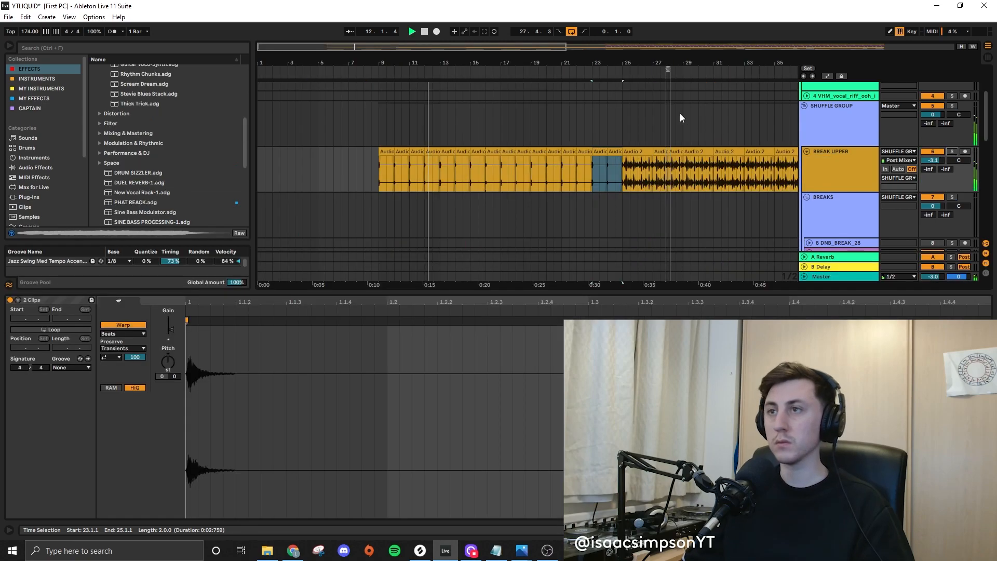
pyautogui.hotkey('ctrl', 'alt', 'l')
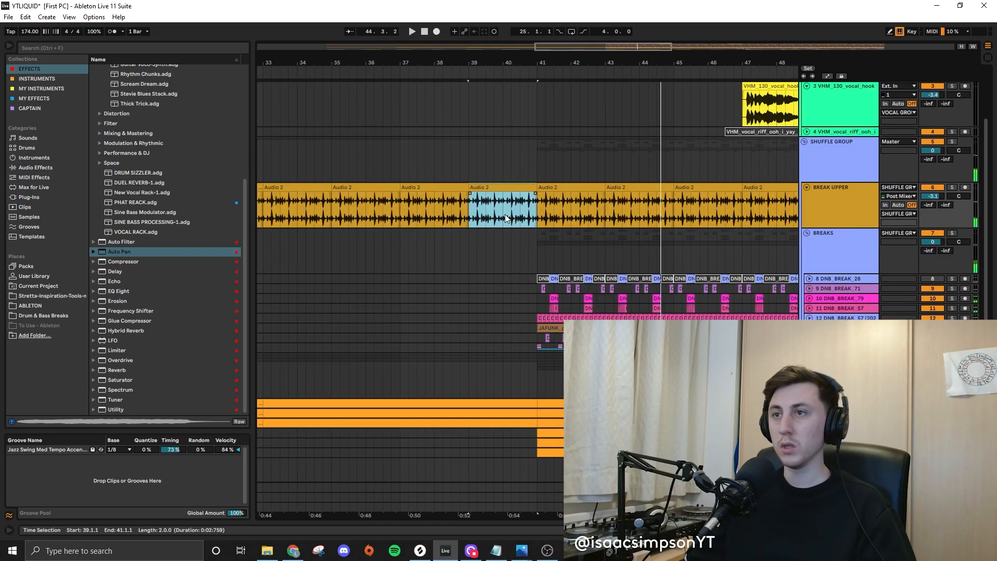
pyautogui.scroll(-5, 519, 213)
pyautogui.scroll(2, 575, 234)
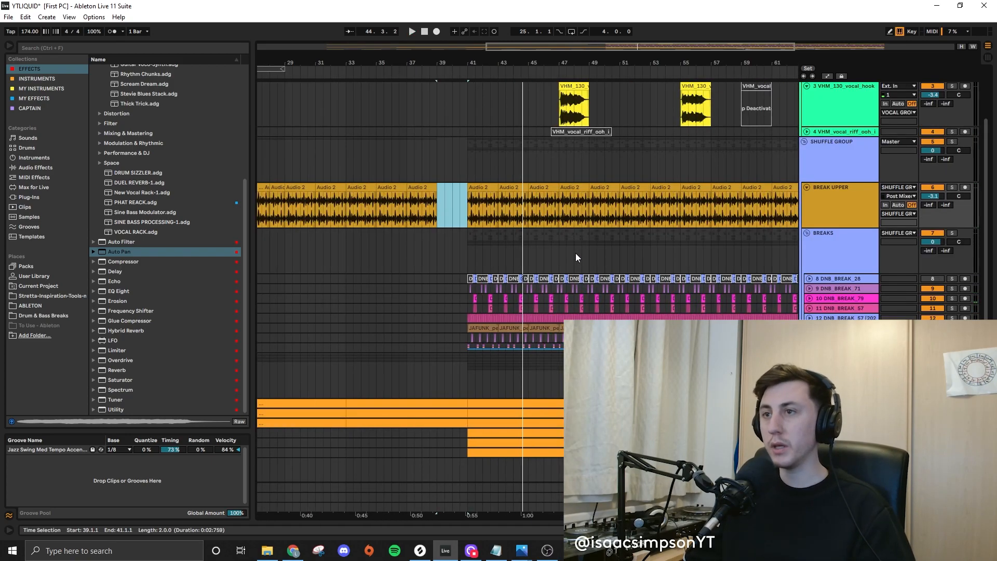
# - Copy the drum clips at bars 41 to 43, from BREAK UPPER down to SUB KICK, to bars 39 to 41
pyautogui.moveTo(455, 187); pyautogui.dragTo(487, 186)
pyautogui.keyDown('shift'); pyautogui.click(497, 349); pyautogui.keyUp('shift')
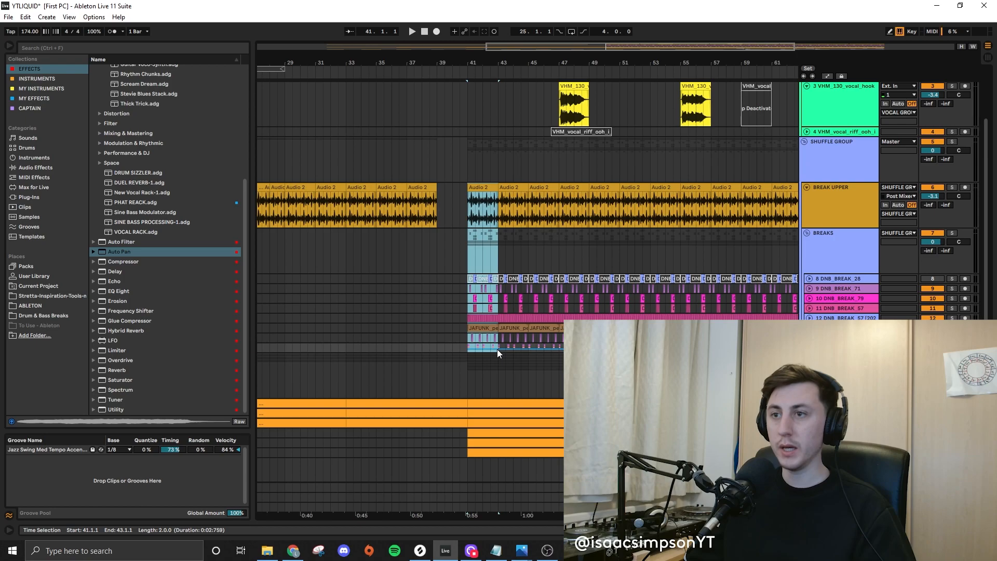
pyautogui.hotkey('ctrl', 'z')
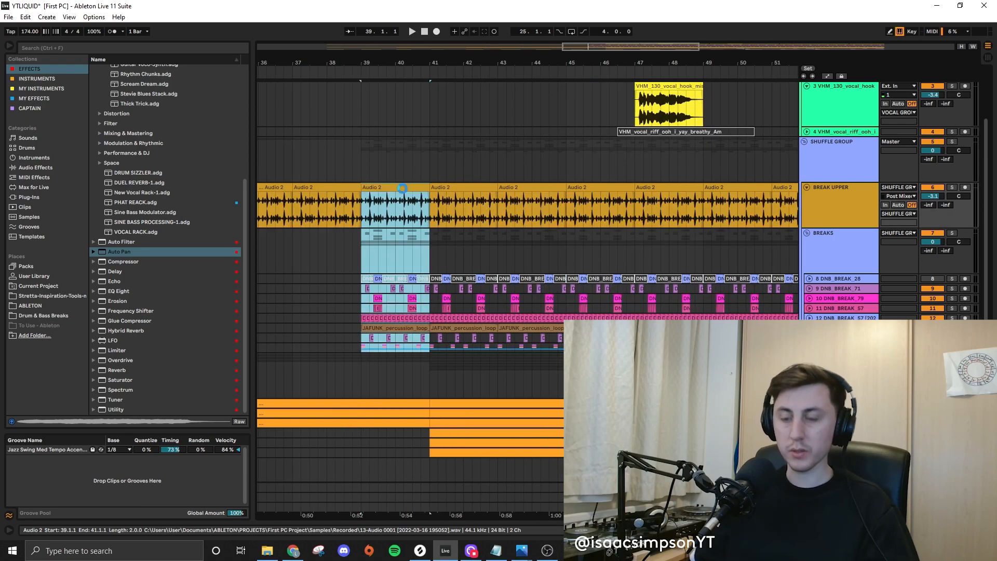
pyautogui.hotkey('ctrl', 'j')
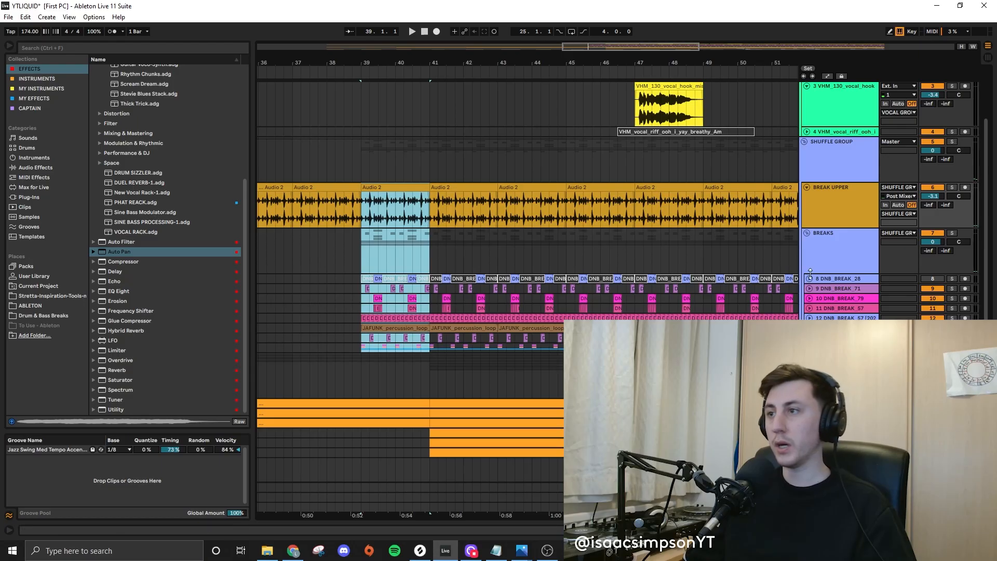
# - Insert an audio track below the SNARE track and name it PRE DROP
pyautogui.click(844, 337)
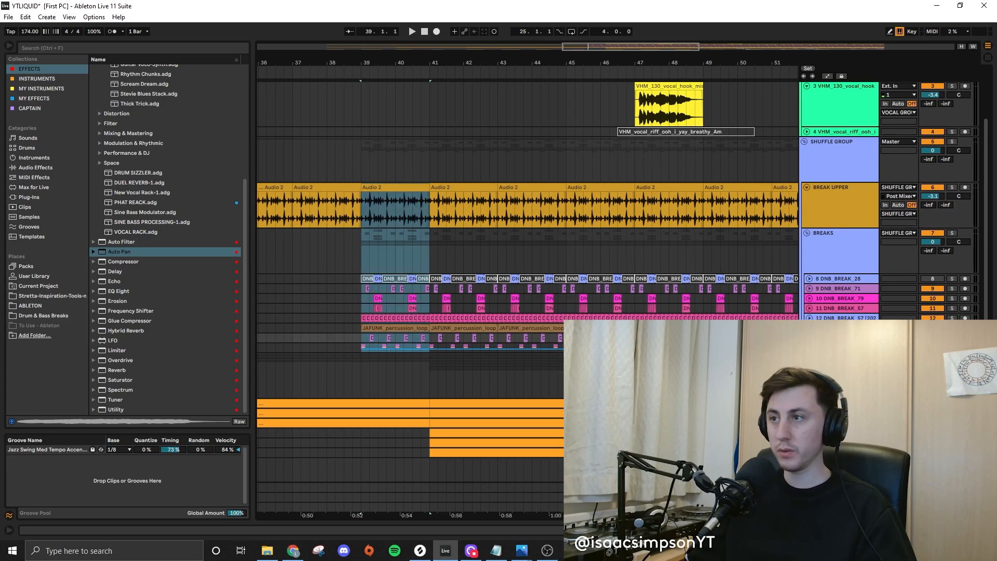
pyautogui.hotkey('ctrl', 't')
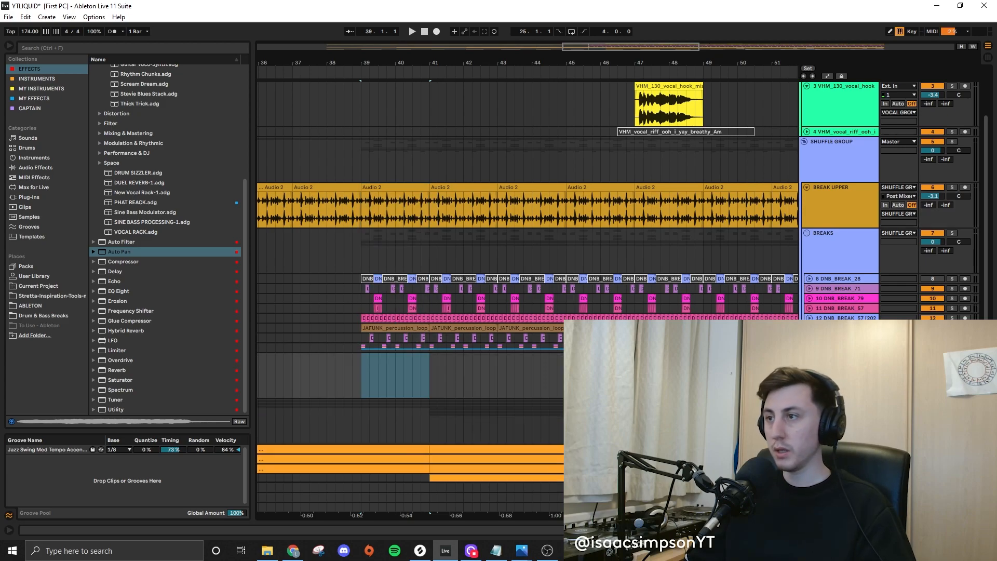
pyautogui.scroll(2, 527, 234)
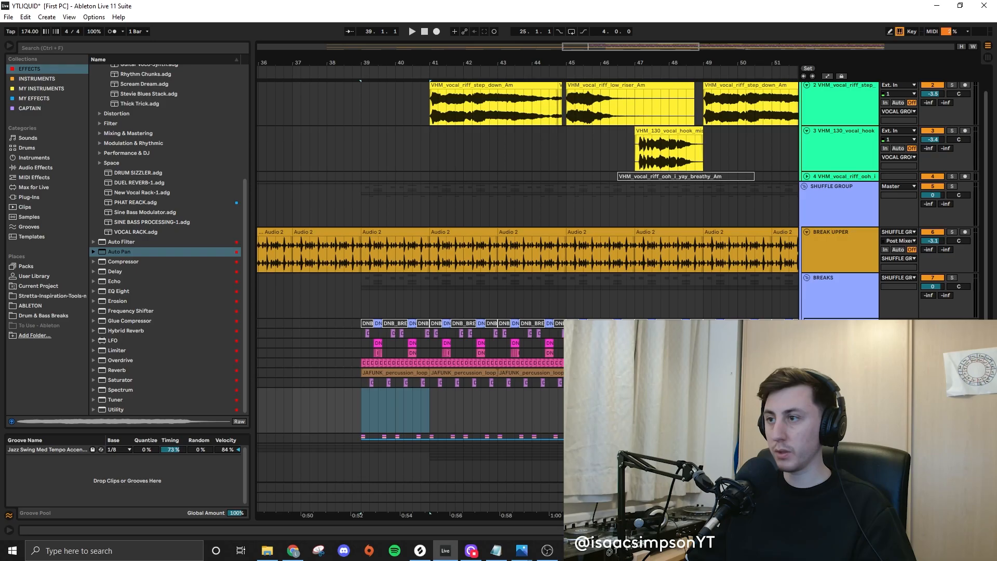
pyautogui.write('PRE DROP')
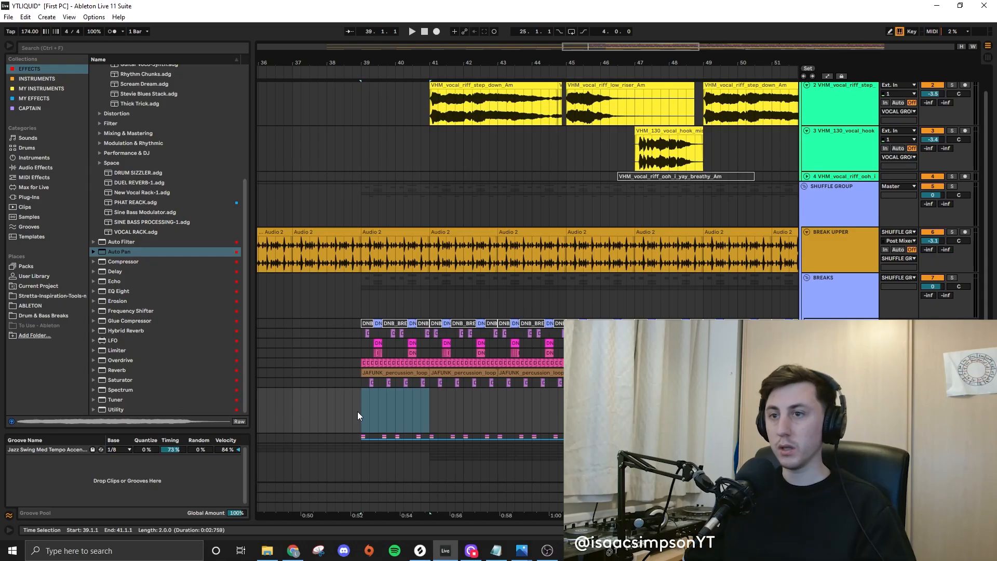
# - Record the SHUFFLE GROUP output onto the armed PRE DROP BREAK audio track across bars 39 to 41
pyautogui.moveTo(360, 412); pyautogui.dragTo(430, 413)
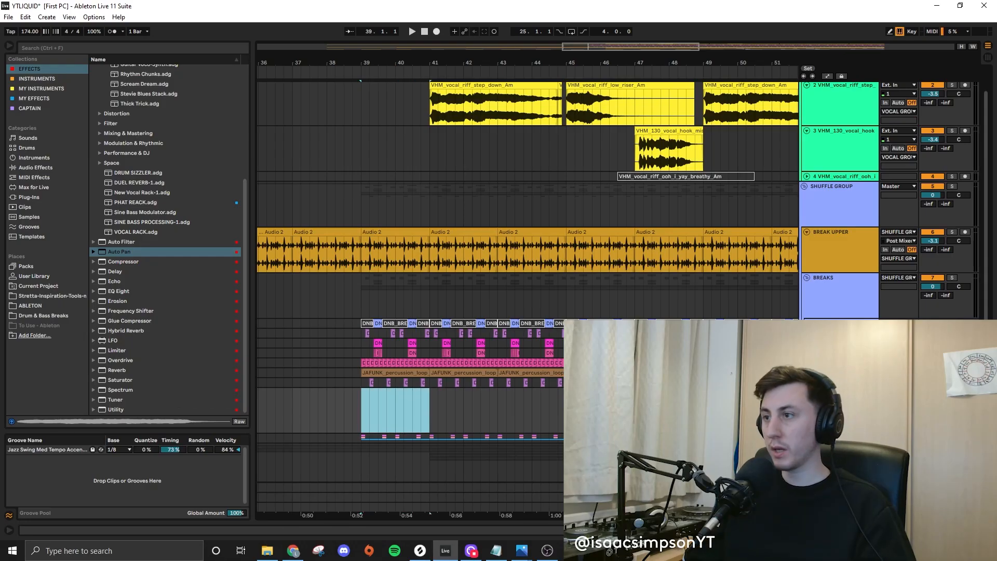
pyautogui.click(898, 393)
pyautogui.press('Escape')
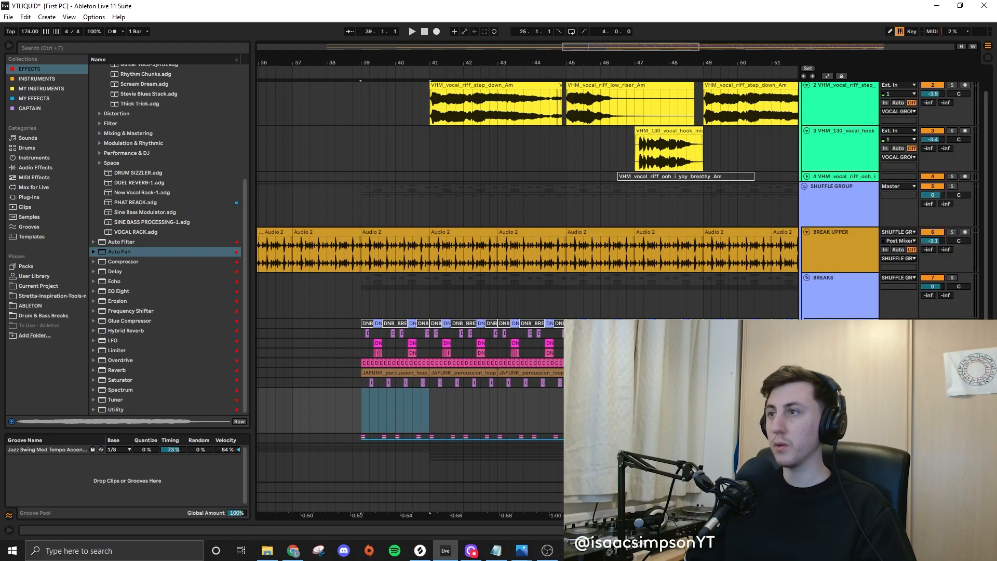
pyautogui.click(899, 392)
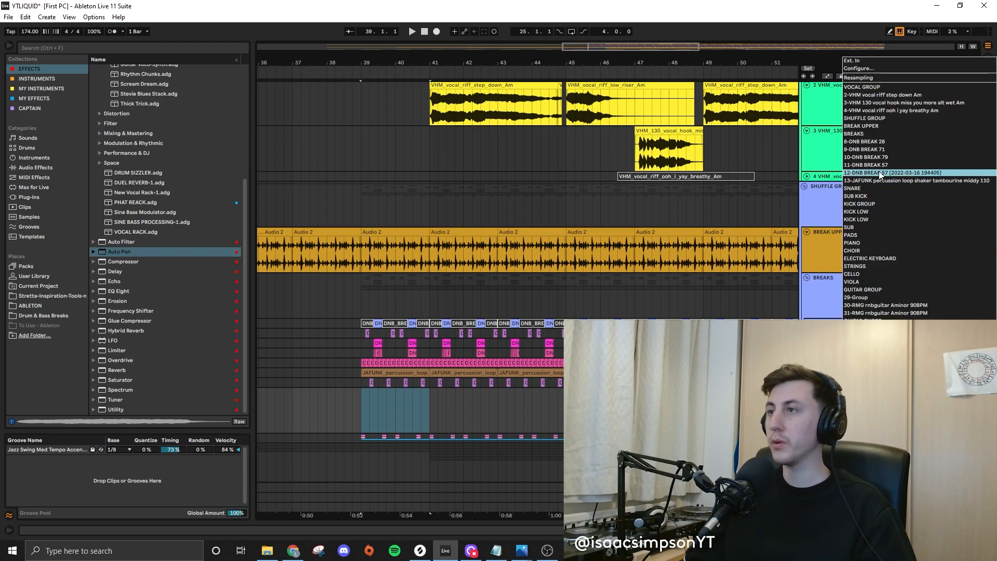
pyautogui.click(878, 118)
pyautogui.click(965, 392)
pyautogui.click(362, 407)
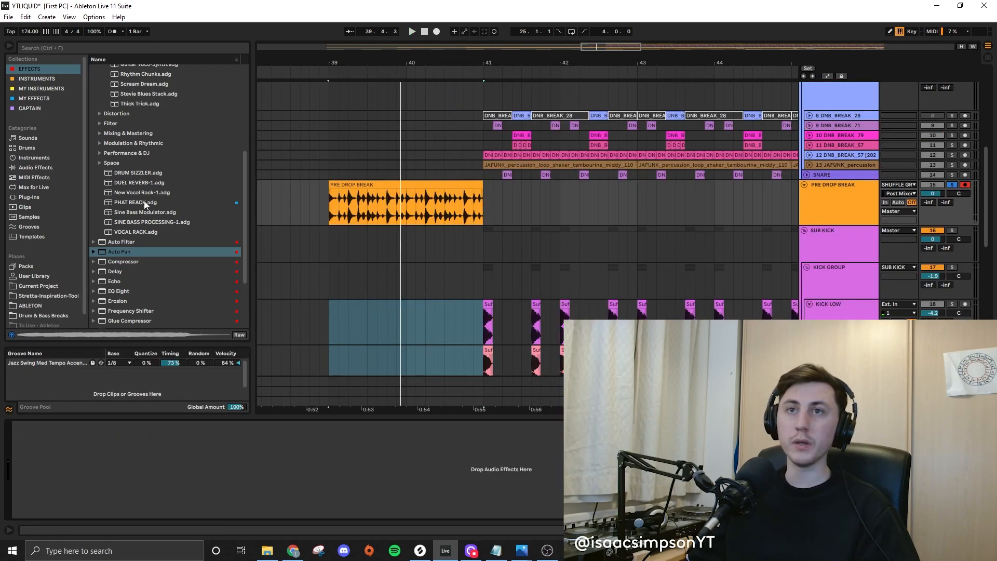
# - Add Auto Filter to the PRE DROP BREAK track and automate its frequency to rise from bar 39 to 19.9 kHz at bar 41
pyautogui.scroll(5, 150, 182)
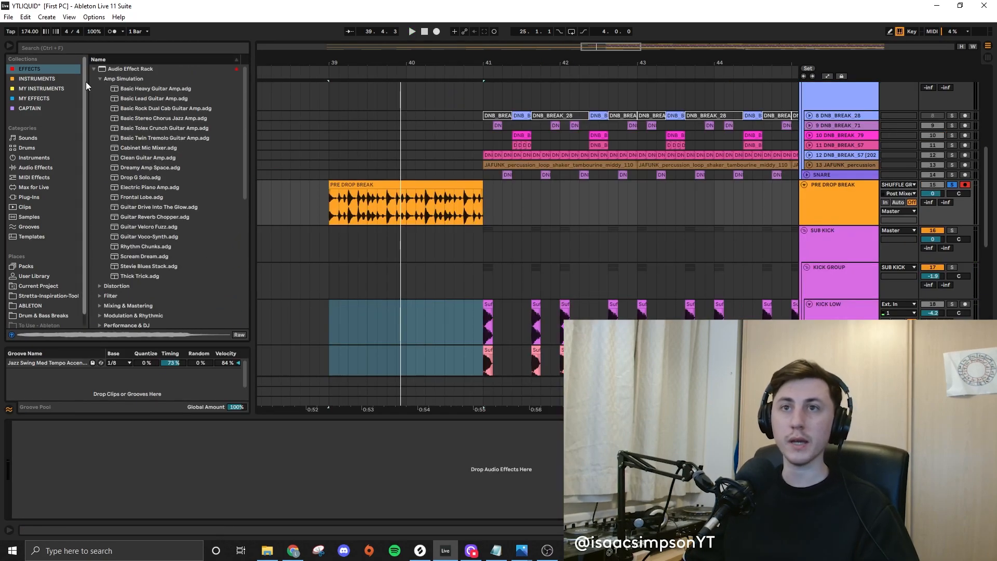
pyautogui.click(99, 81)
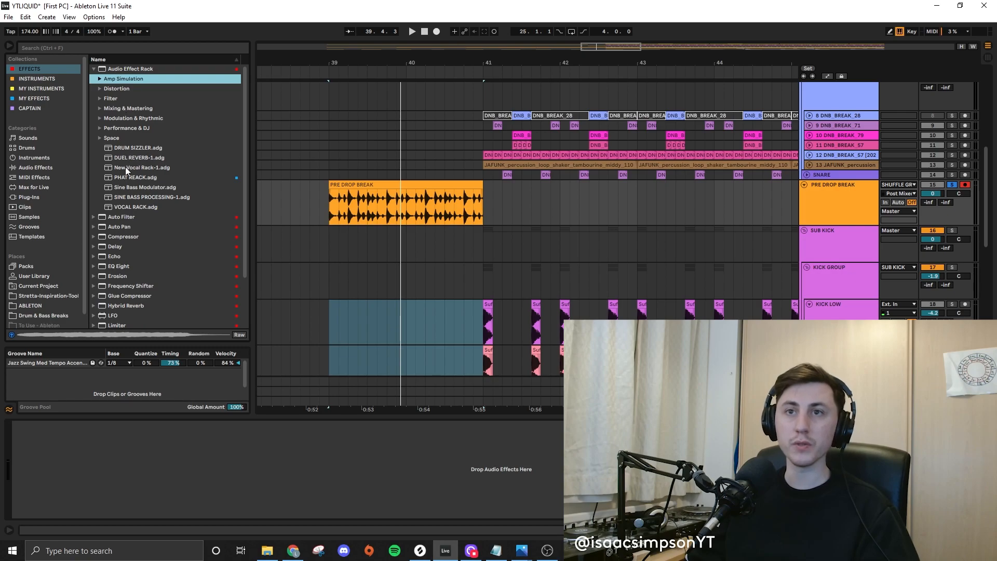
pyautogui.moveTo(118, 217); pyautogui.dragTo(89, 476)
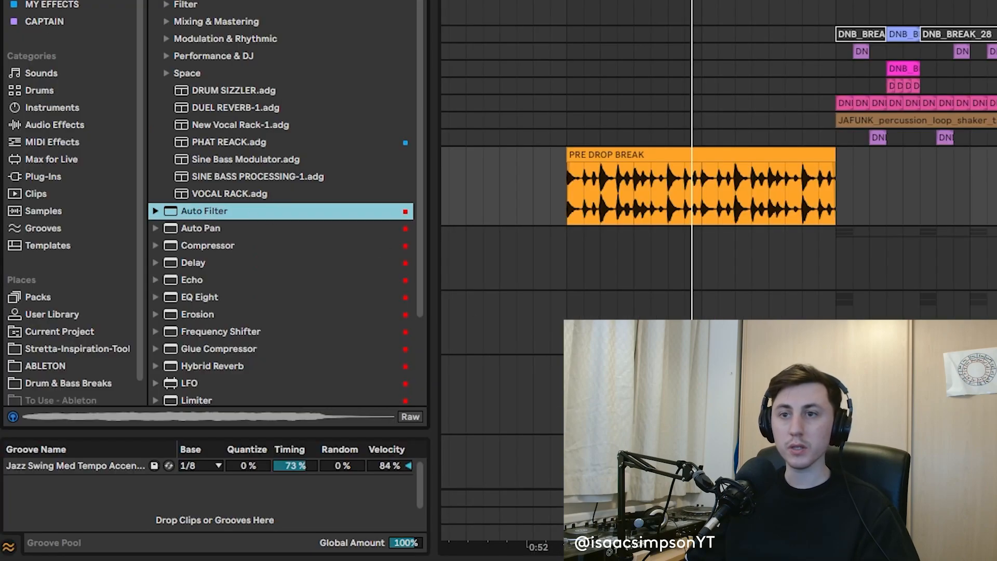
pyautogui.rightClick(164, 450)
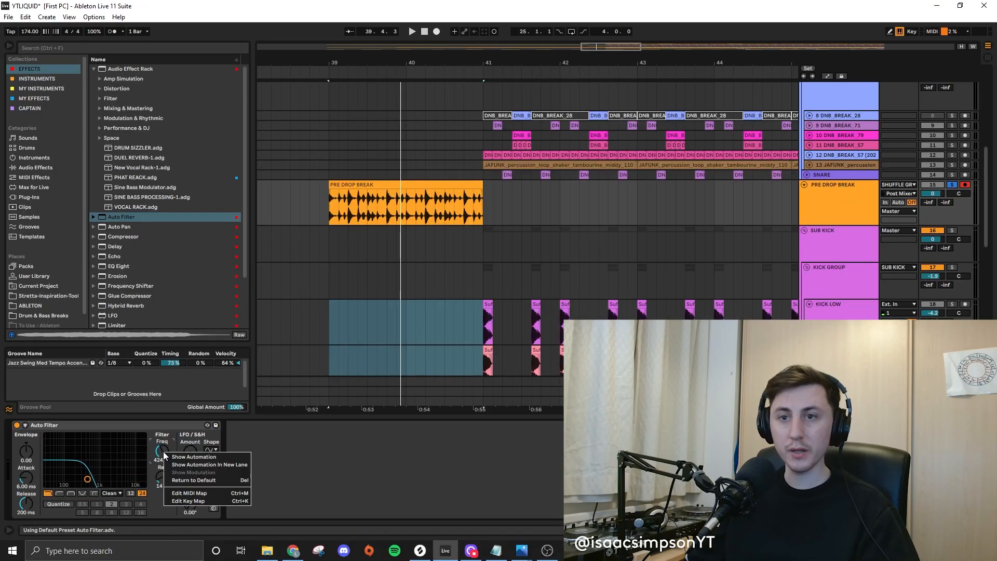
pyautogui.click(183, 457)
pyautogui.click(369, 236)
pyautogui.moveTo(637, 238); pyautogui.dragTo(626, 216)
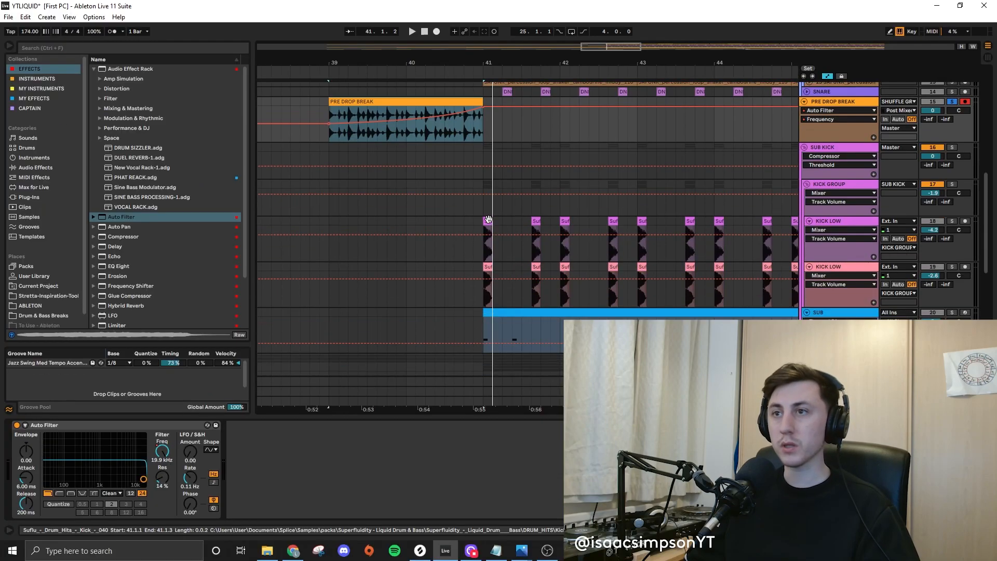
# - Copy the kick clips from bar 41 onto both KICK LOW tracks as an accelerating pattern across bars 39 to 41
pyautogui.click(487, 220)
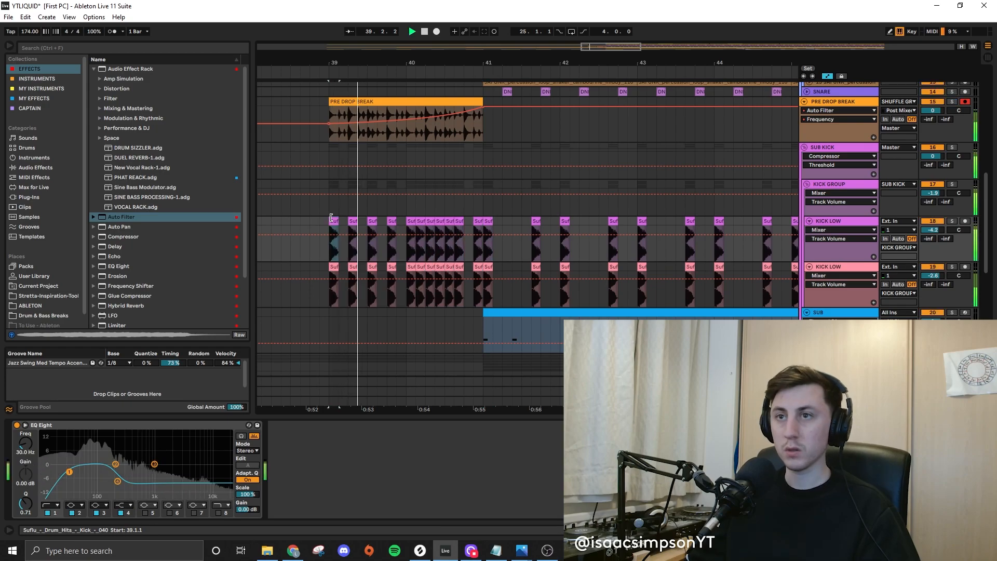
pyautogui.click(478, 234)
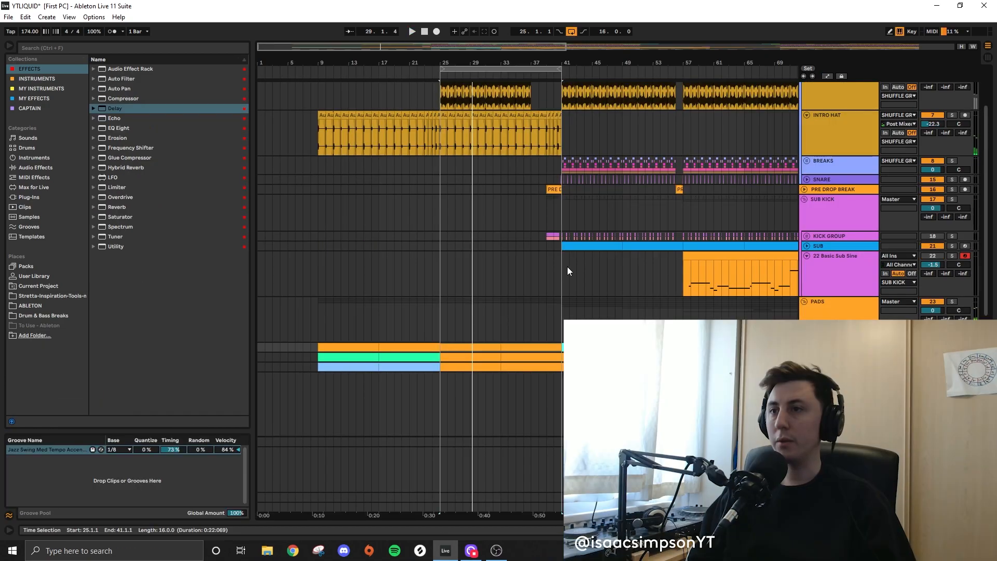
# - Insert 16 bars of time at bar 41 and paste the arrangement of bars 25 to 41 into the gap
pyautogui.click(562, 269)
pyautogui.hotkey('ctrl', 'shift', 'i')
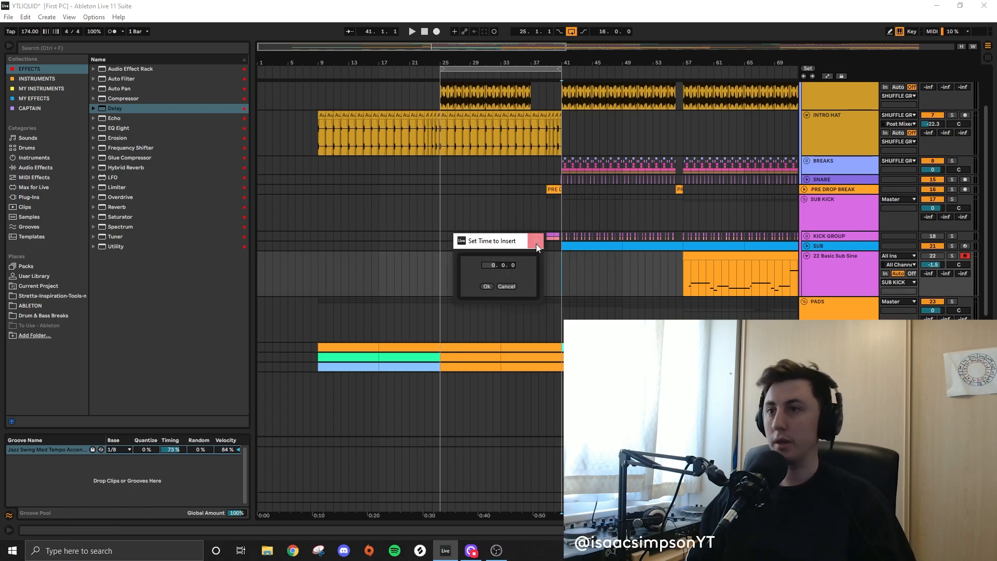
pyautogui.write('8')
pyautogui.click(483, 287)
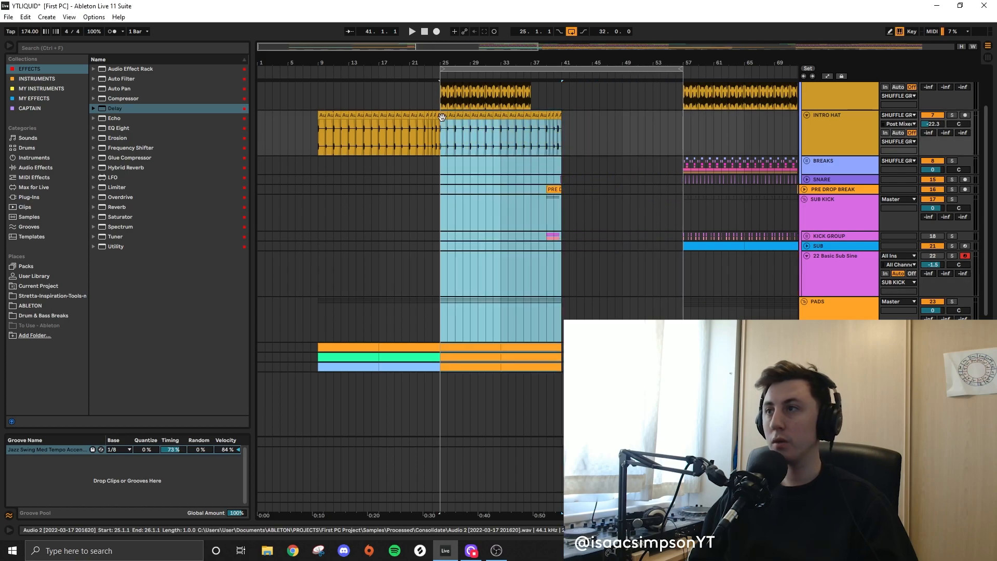
pyautogui.hotkey('ctrl', 'v')
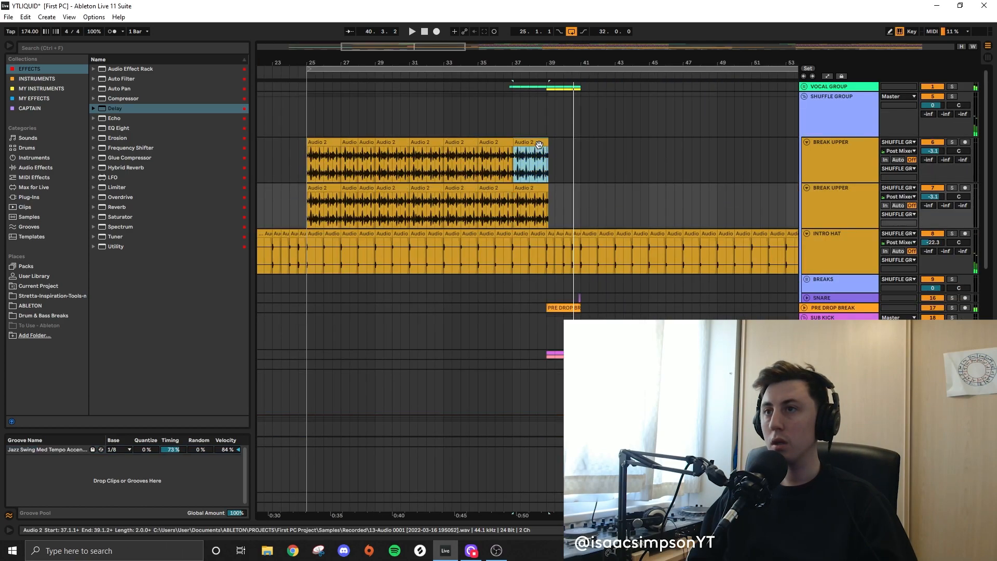
pyautogui.hotkey('ctrl', 'd')
pyautogui.hotkey('ctrl', 'z')
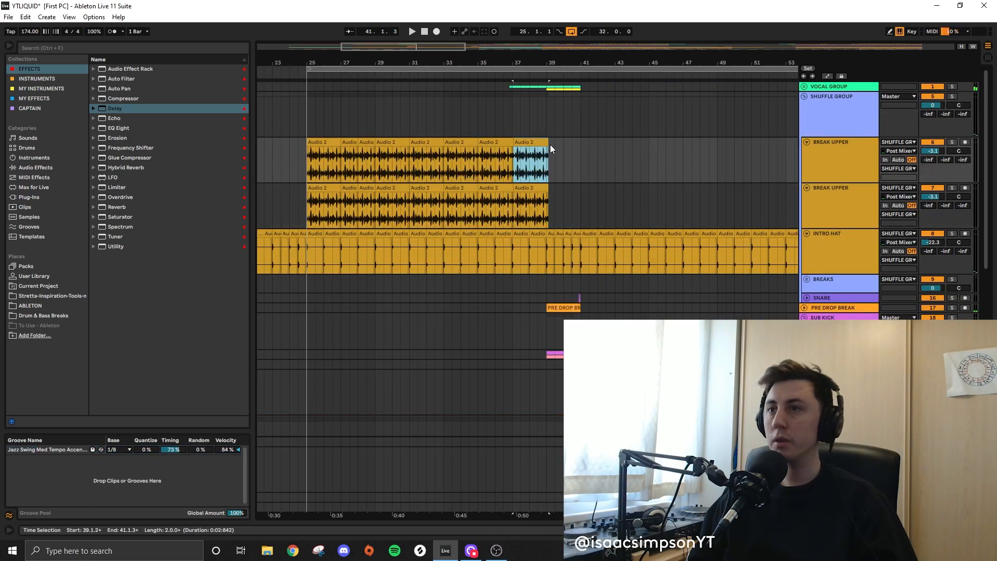
pyautogui.hotkey('ctrl', 'z')
# - Duplicate the last BREAK UPPER clip into bars 39 to 41 and fade it out towards bar 41
pyautogui.hotkey('ctrl', 'd')
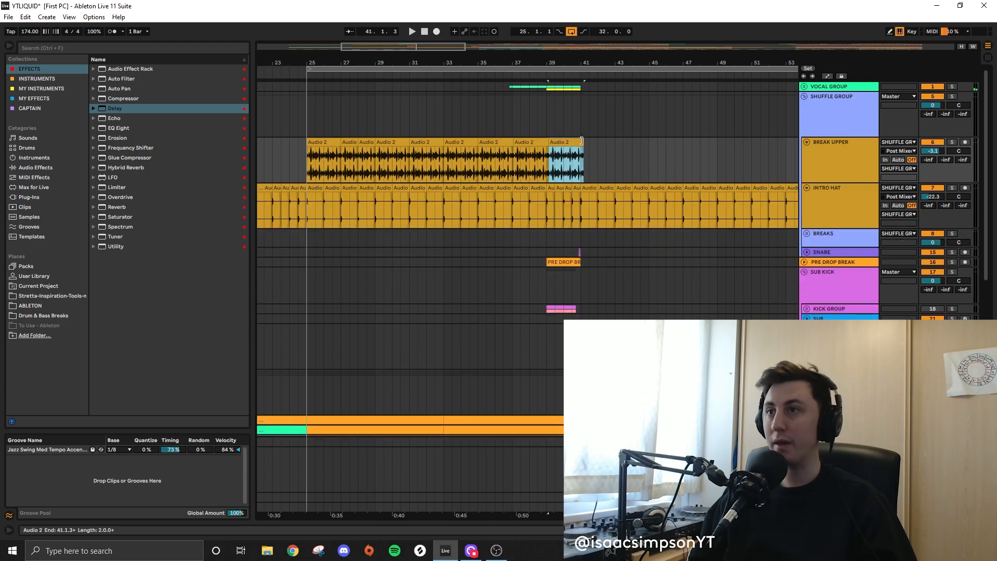
pyautogui.moveTo(582, 141); pyautogui.dragTo(564, 144)
pyautogui.scroll(5, 567, 157)
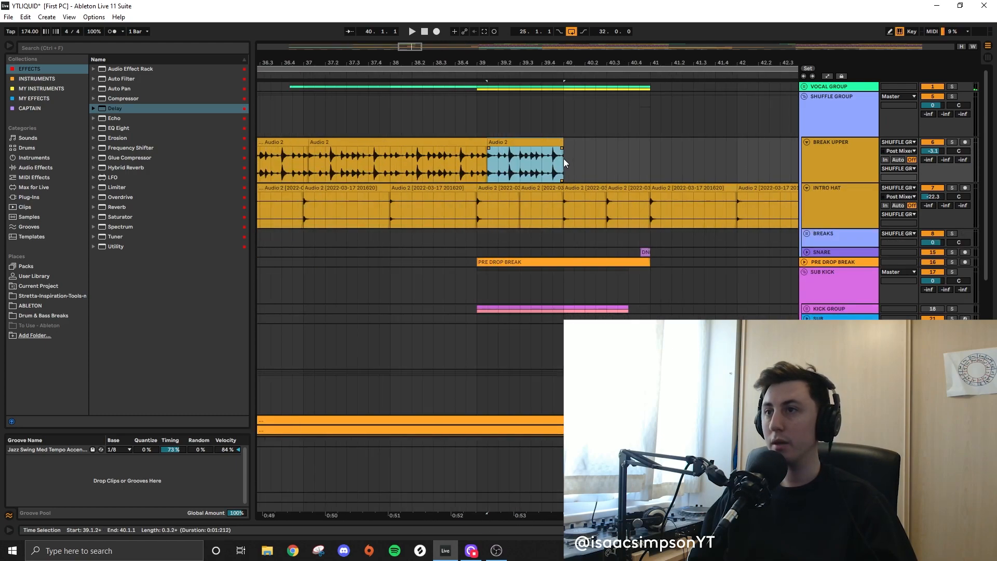
pyautogui.click(512, 144)
pyautogui.press('space')
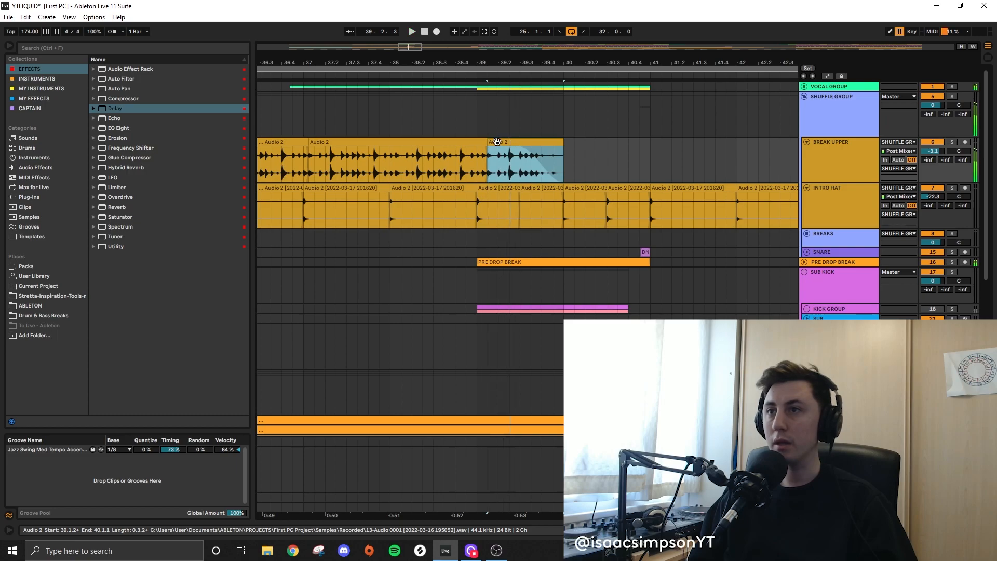
pyautogui.hotkey('ctrl', 'z')
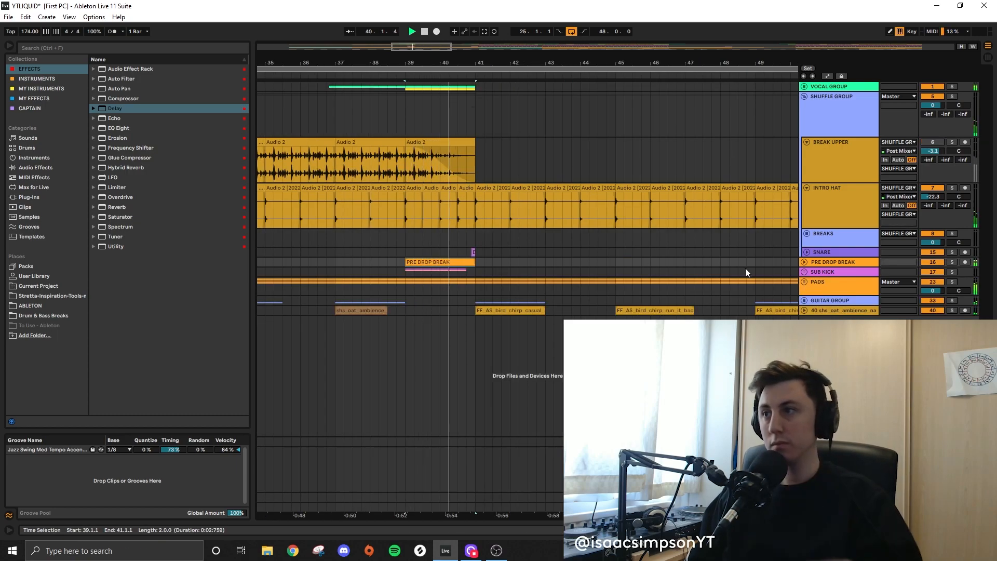
# - Deactivate the CRUELS_vocal_freeda clip at bar 41 on the VOCAL HOOKS track
pyautogui.click(804, 270)
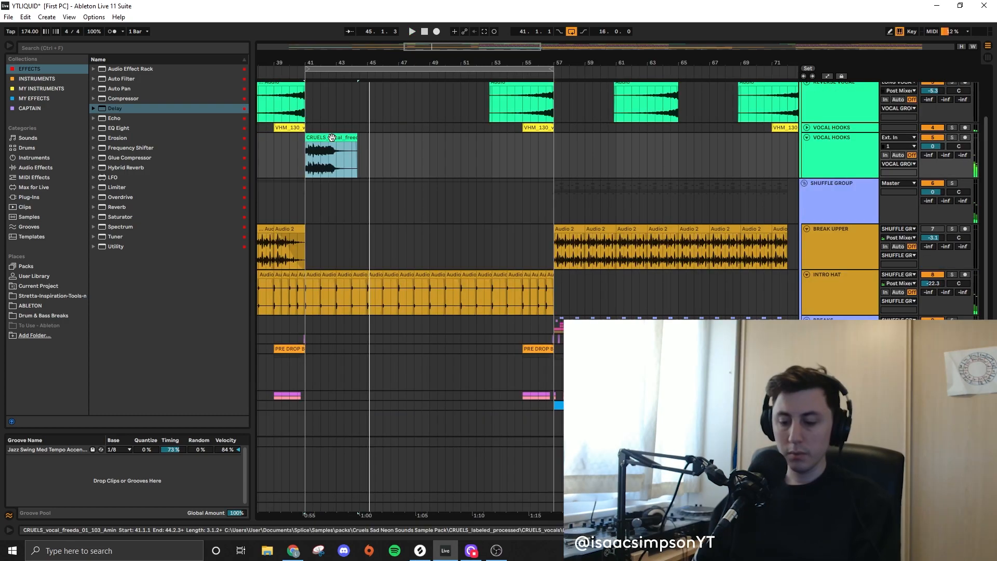
pyautogui.press('0')
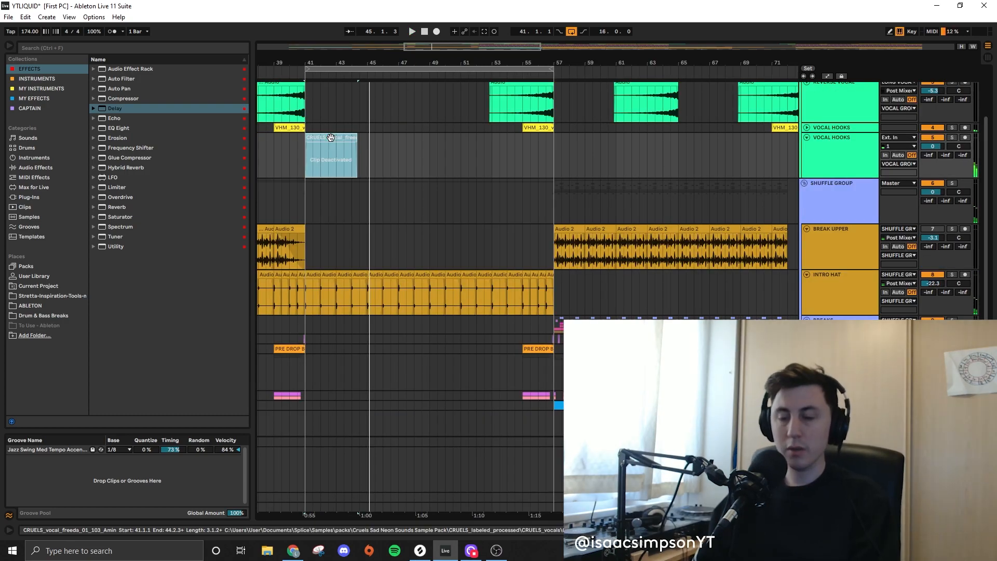
# - Copy the pair of LONG VOCALS adlib clips ending at bar 69 to bars 39 to 45 on the same track, with playback
pyautogui.scroll(3, 379, 219)
pyautogui.scroll(-5, 685, 143)
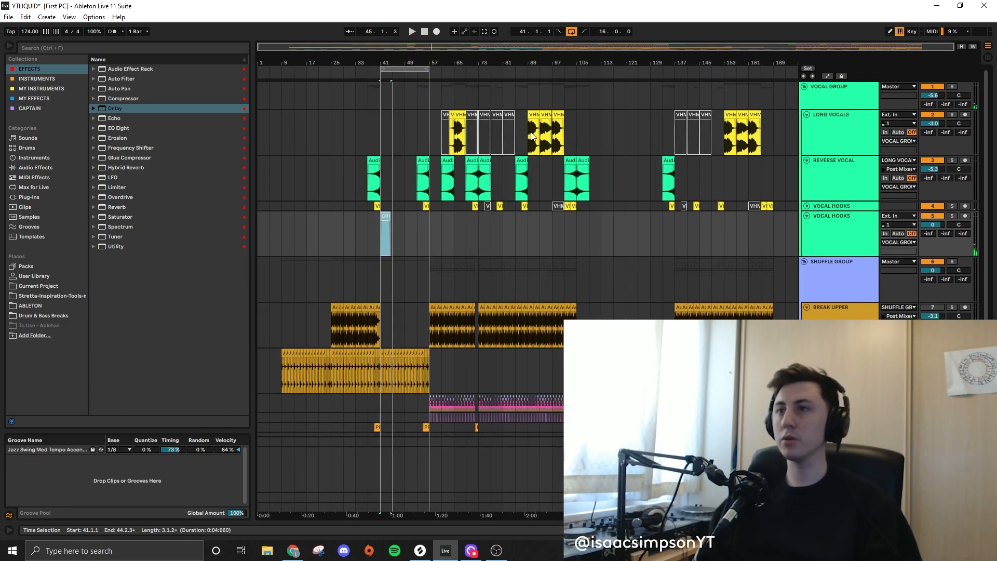
pyautogui.click(533, 114)
pyautogui.keyDown('shift'); pyautogui.click(559, 113); pyautogui.keyUp('shift')
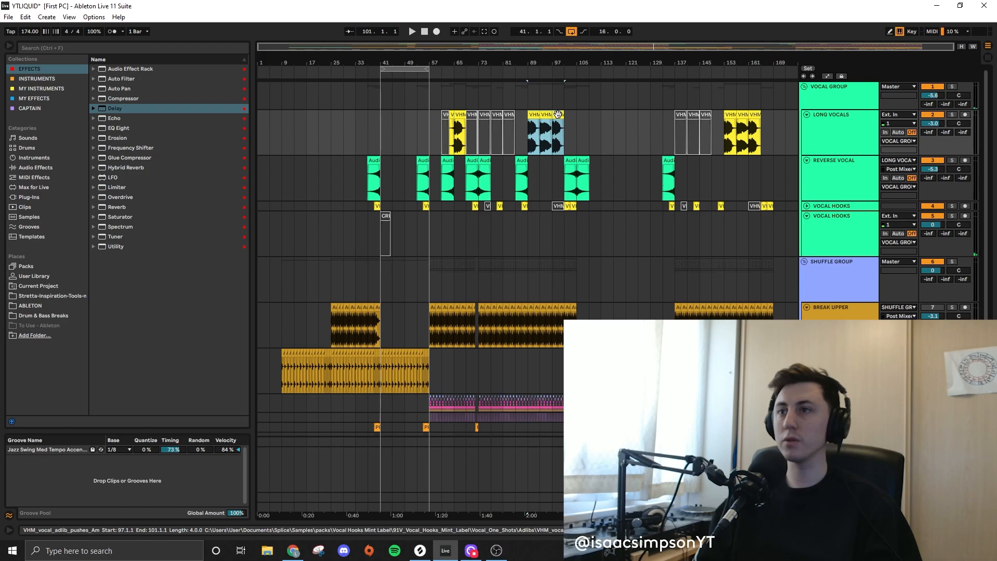
pyautogui.doubleClick(533, 115)
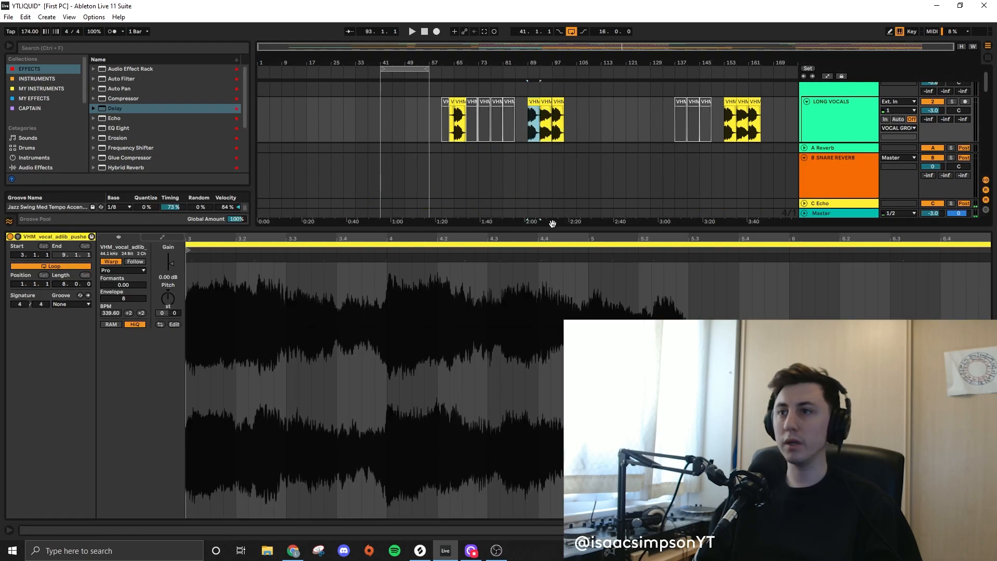
pyautogui.hotkey('ctrl', 'alt', 'l')
pyautogui.click(461, 102)
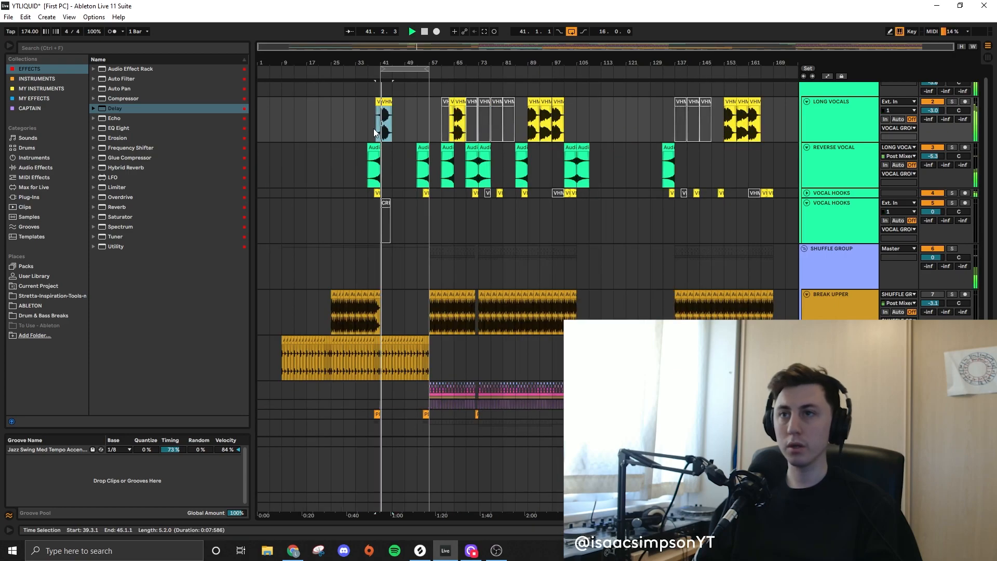
pyautogui.scroll(5, 370, 138)
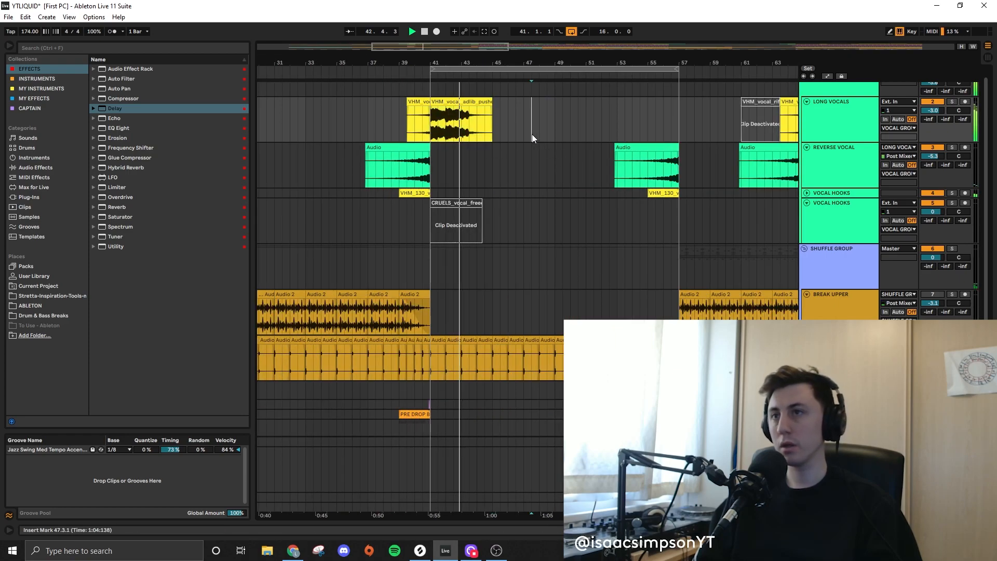
pyautogui.click(532, 134)
# - Play the arrangement from bar 55 through the drop at bar 57 to check the transition
pyautogui.scroll(-3, 577, 135)
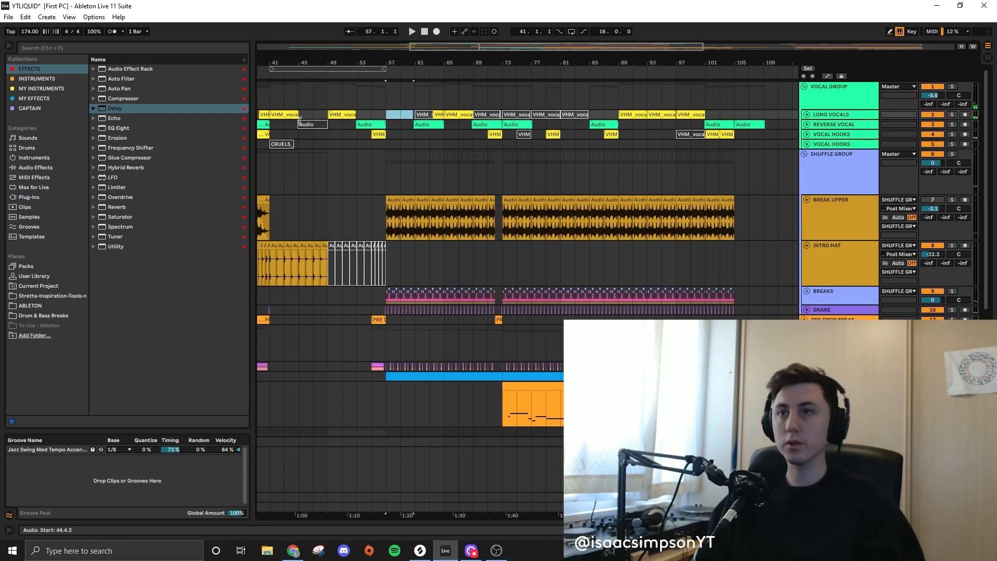
pyautogui.click(375, 108)
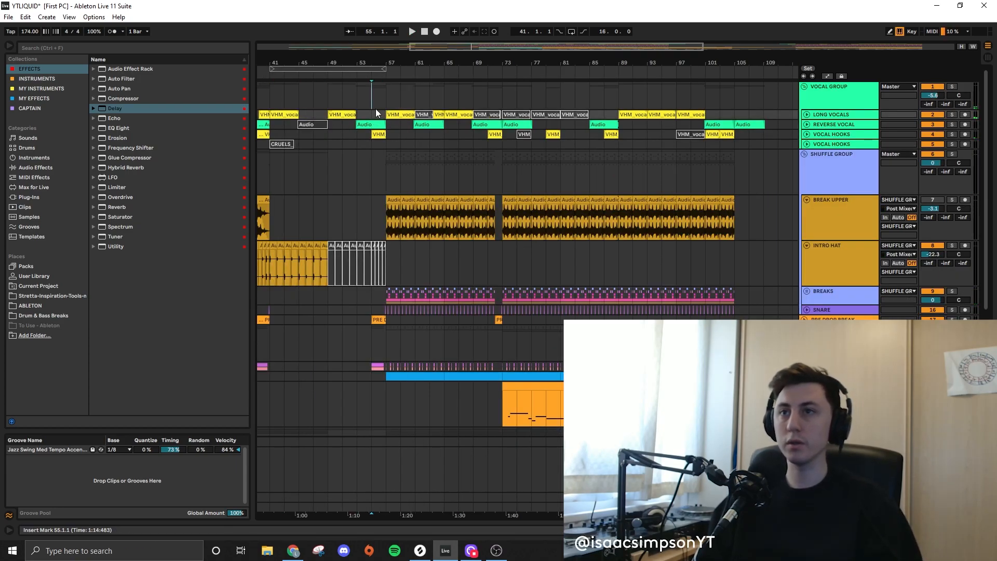
pyautogui.press('space')
pyautogui.scroll(-2, 366, 254)
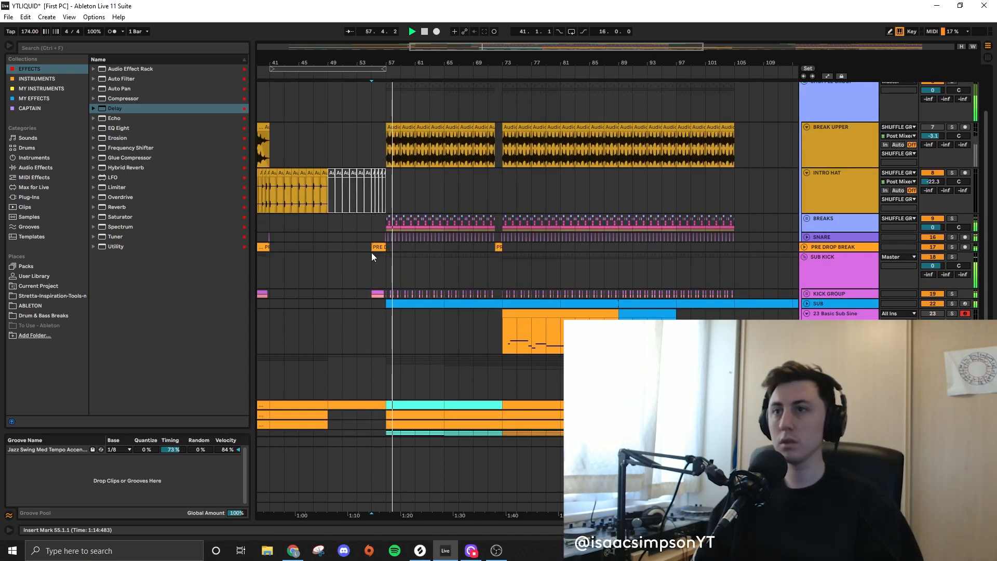
pyautogui.scroll(2, 419, 244)
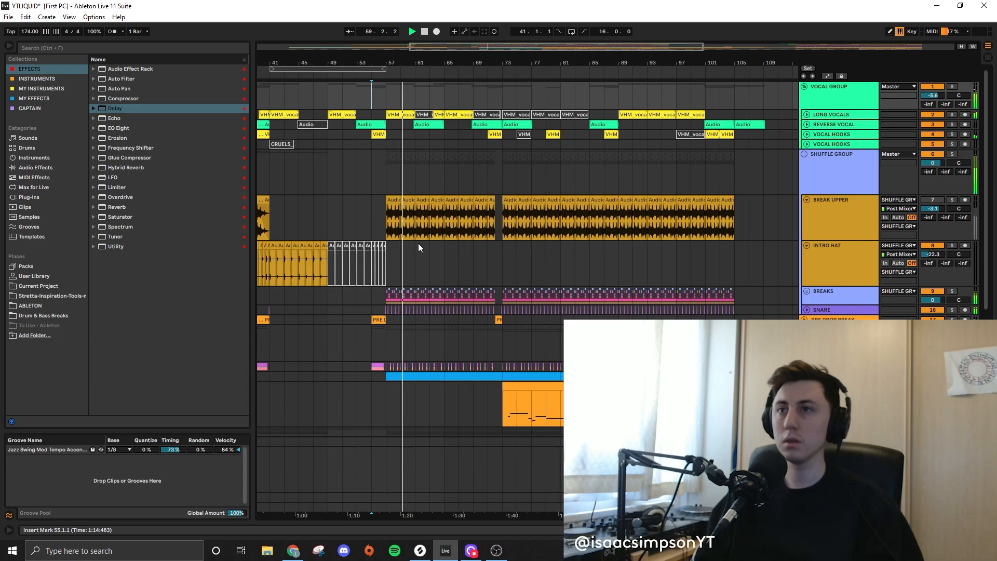
# - Switch to Splice in the browser and search for "fill" samples, filtered to Drums, Jazz and the fills tag
pyautogui.click(807, 125)
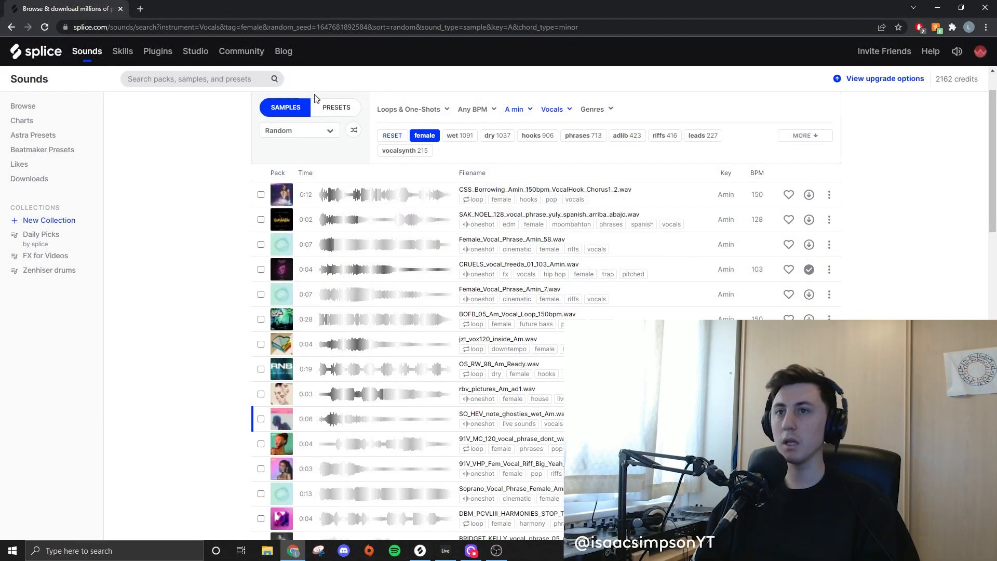
pyautogui.click(253, 83)
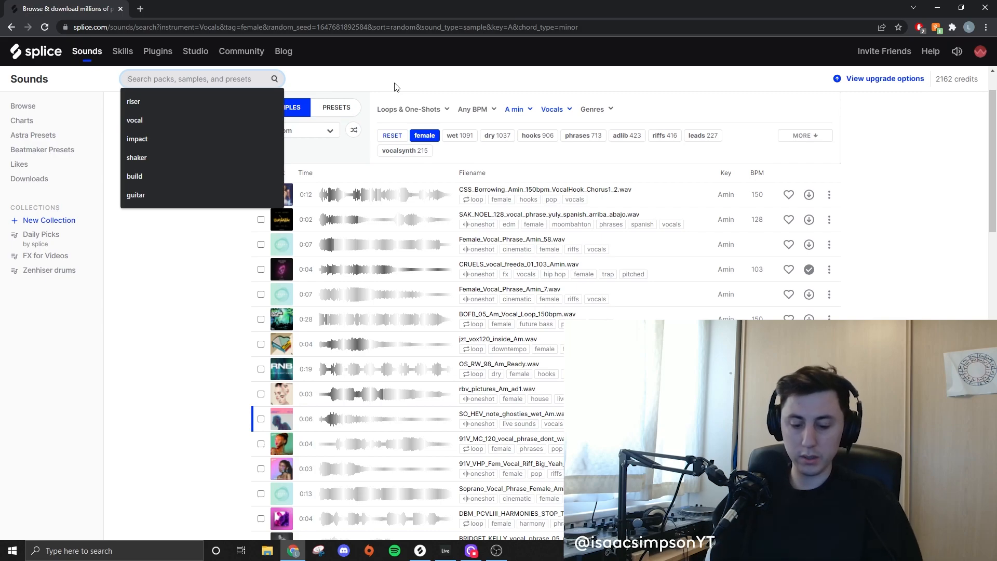
pyautogui.write('drum fills')
pyautogui.press('Return')
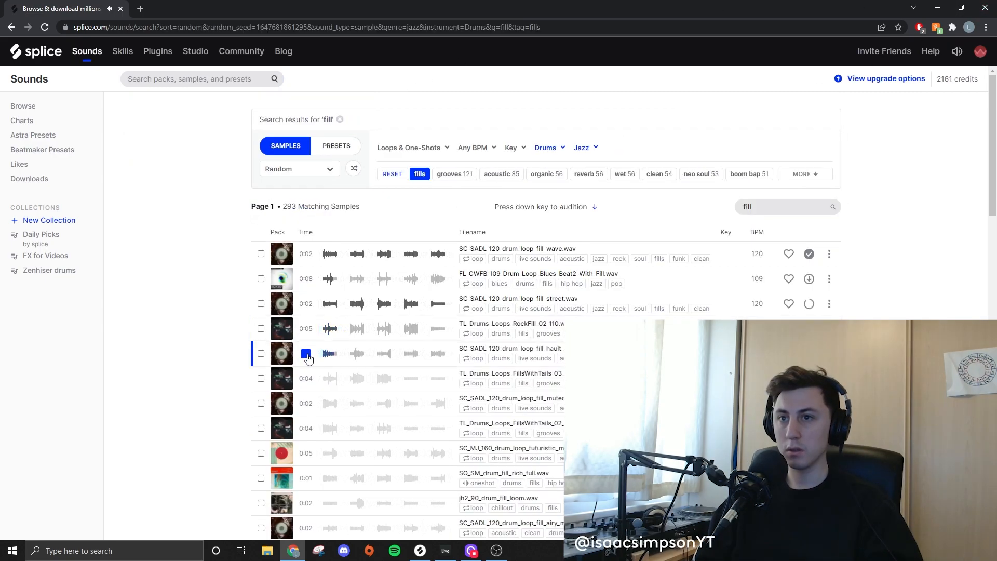
# - Audition the jazz drum fill samples and download SC_SADL_120_drum_loop_fill_hault_me.wav
pyautogui.click(307, 383)
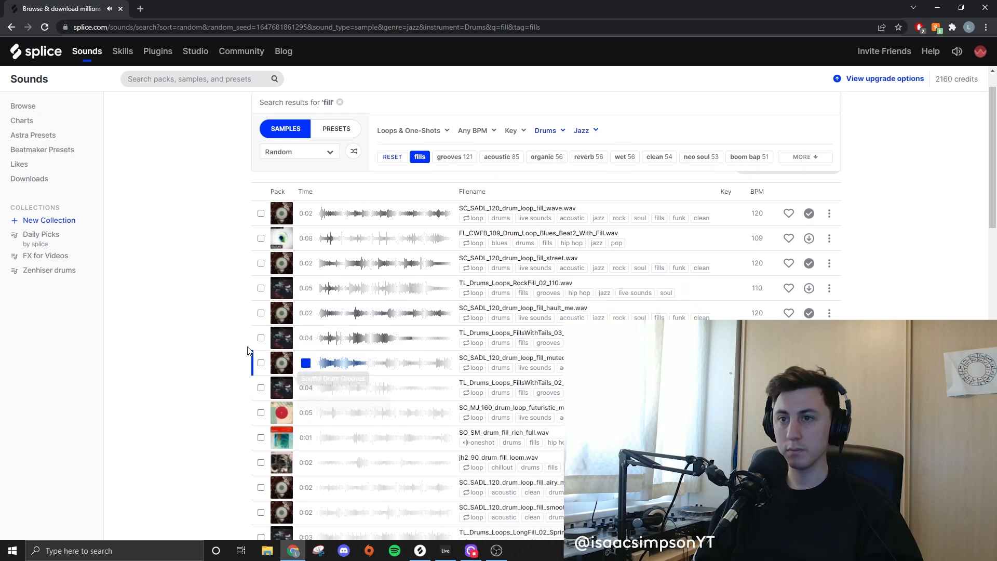
pyautogui.scroll(-2, 306, 363)
pyautogui.click(307, 331)
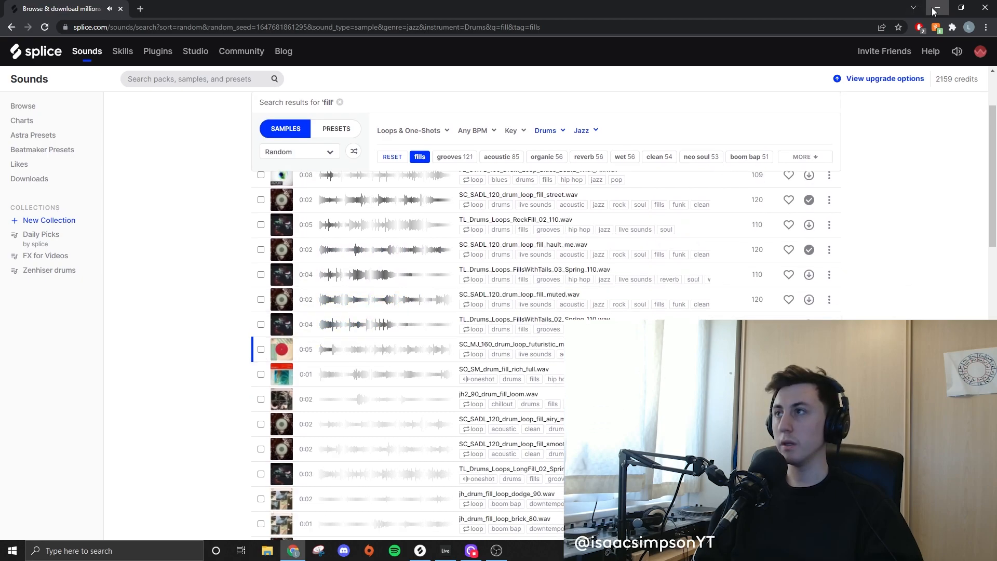
# - Return to Ableton Live, add an audio track in the shuffle group and place the downloaded drum fill samples from bar 57
pyautogui.click(937, 8)
pyautogui.scroll(5, 644, 247)
pyautogui.hotkey('ctrl', 't')
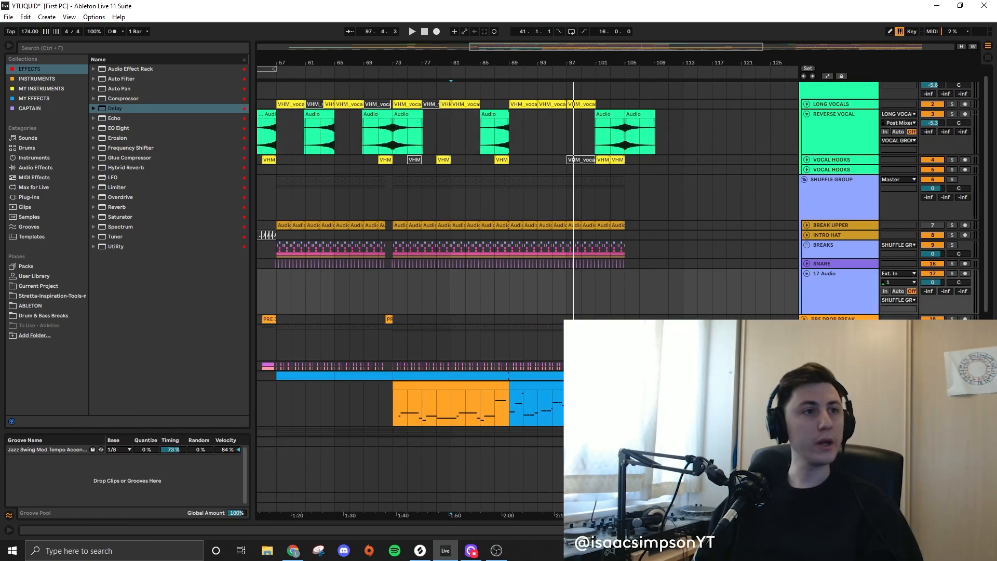
pyautogui.click(409, 253)
pyautogui.moveTo(394, 295); pyautogui.dragTo(278, 292)
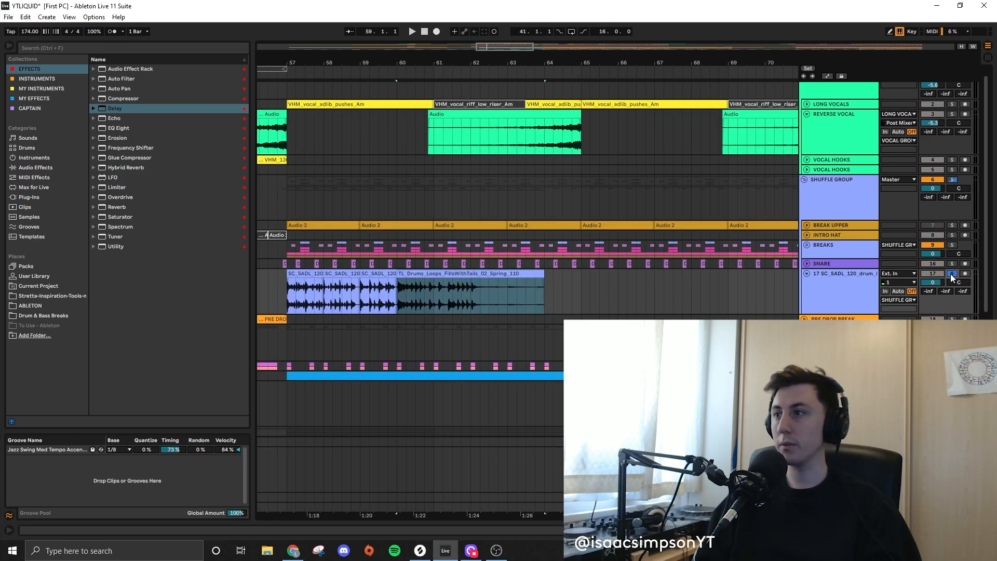
# - Play back the arrangement around the newly placed drum fill clips
pyautogui.scroll(5, 595, 226)
pyautogui.click(594, 226)
pyautogui.press('space')
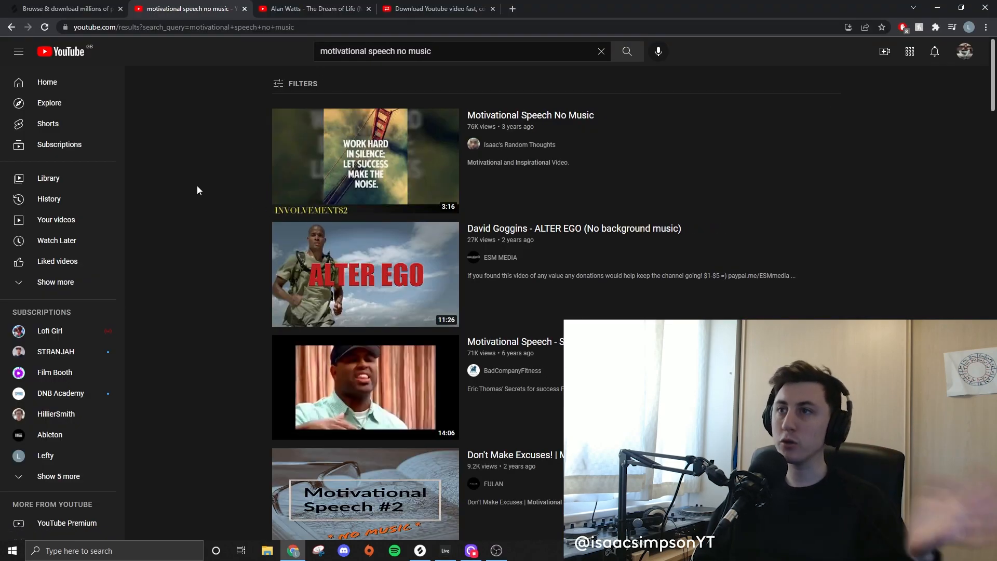
# - In the browser's YouTube results, open the "Motivational Speech No Music" video in a new tab and close the Alan Watts tab
pyautogui.middleClick(347, 174)
pyautogui.middleClick(403, 4)
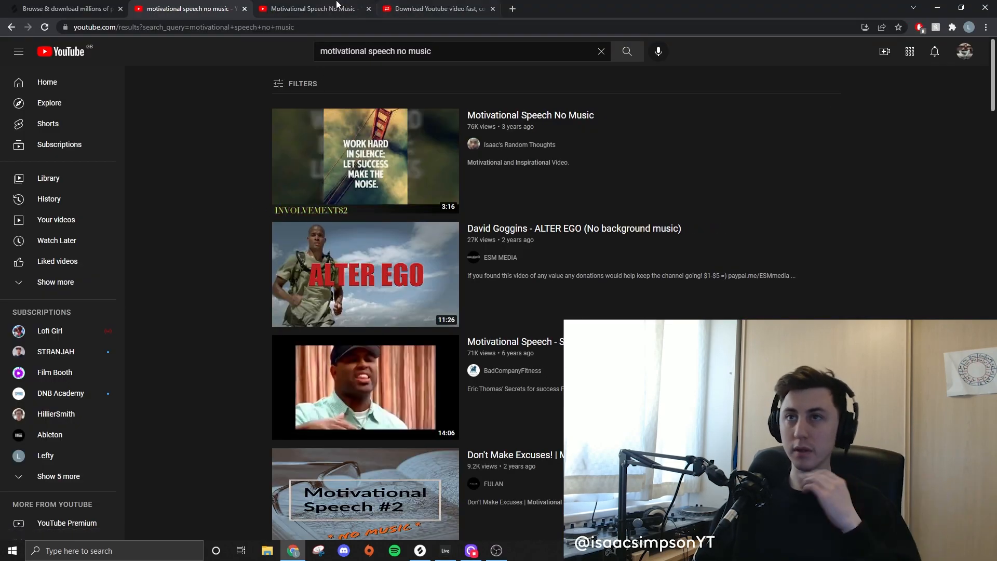
pyautogui.click(341, 4)
pyautogui.scroll(-2, 45, 396)
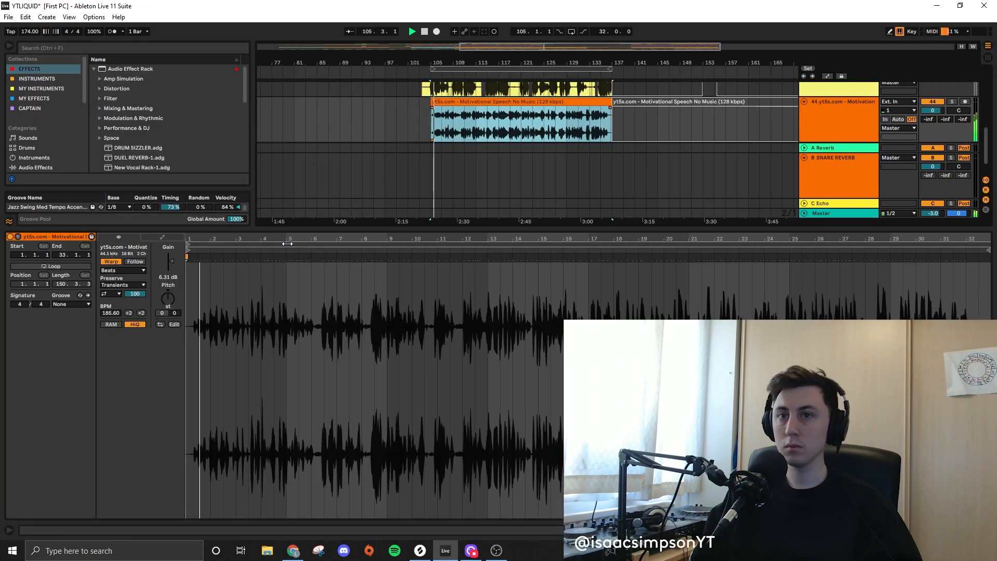
# - Set the Motivational Speech clip's warp mode to Pro and close the clip view
pyautogui.click(123, 317)
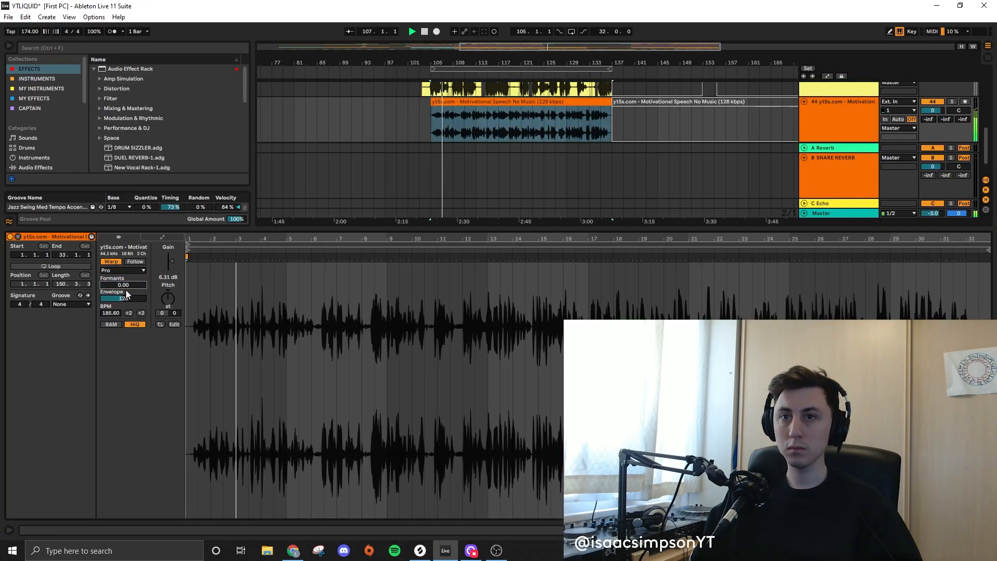
pyautogui.doubleClick(360, 230)
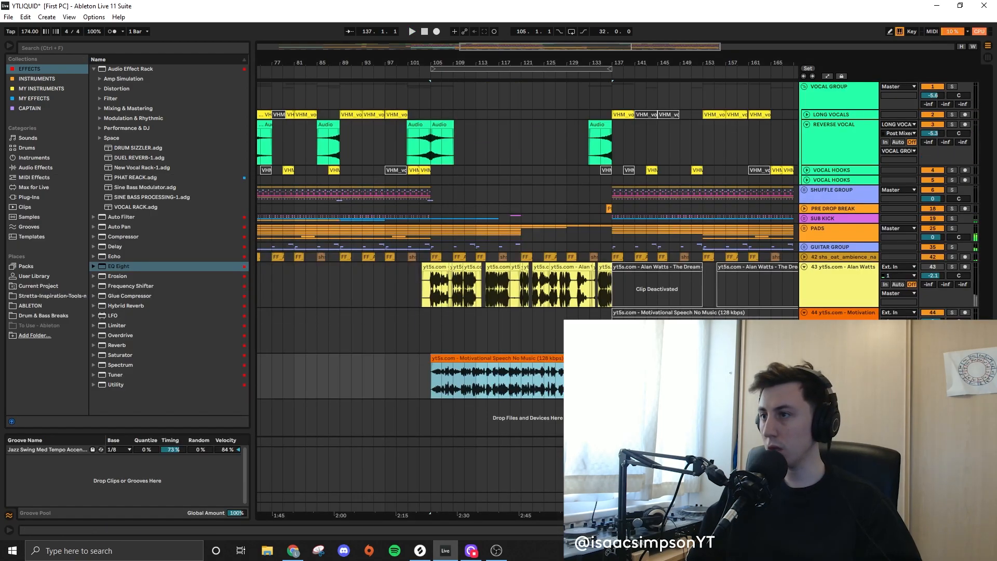
# - Move the Motivational Speech clip at bars 105 to 137 onto track 44 and toggle New Vocal Rack-1 in the device chain
pyautogui.click(842, 332)
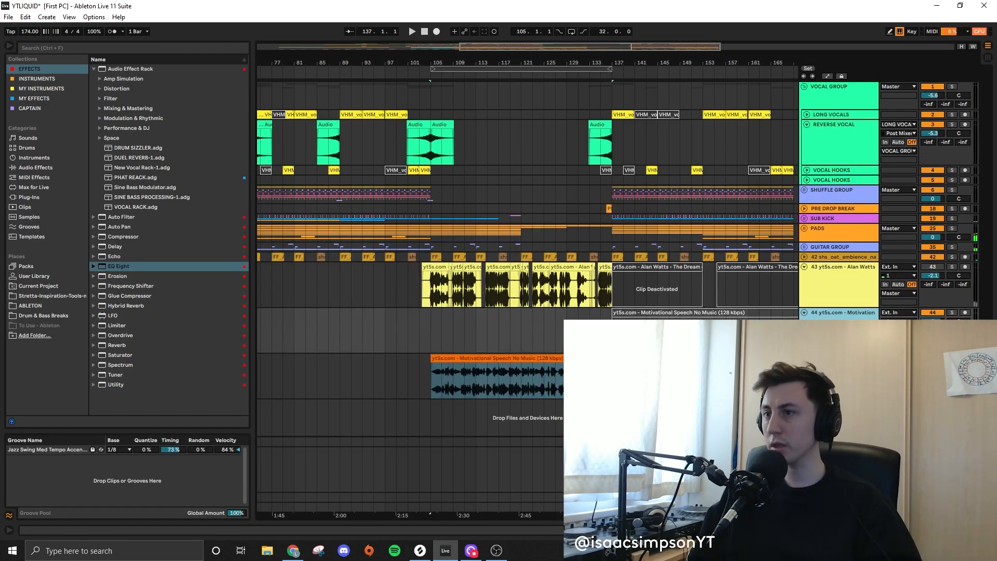
pyautogui.moveTo(514, 359); pyautogui.dragTo(514, 313)
pyautogui.click(841, 364)
pyautogui.hotkey('shift', 'Tab')
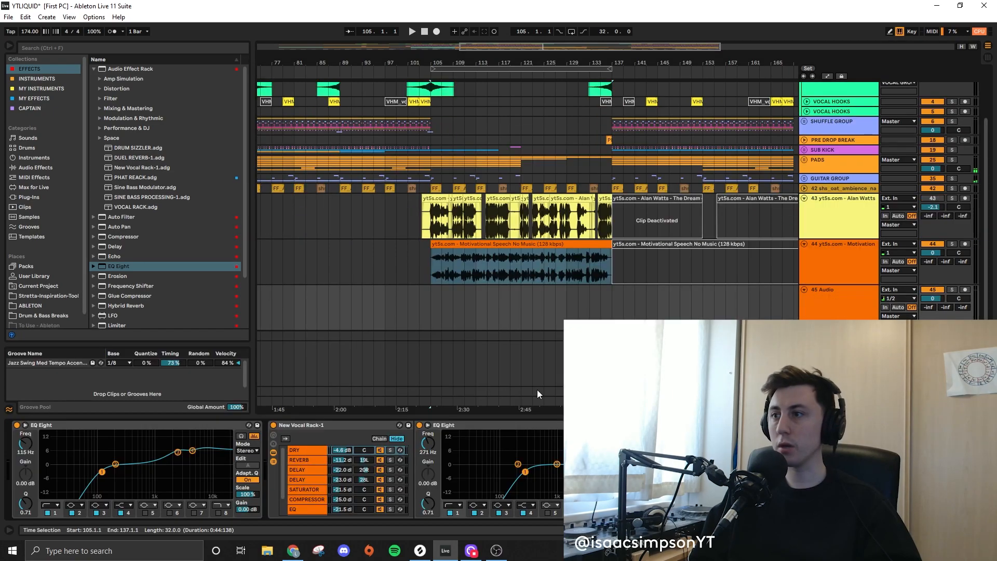
pyautogui.click(274, 425)
pyautogui.click(837, 264)
pyautogui.click(528, 259)
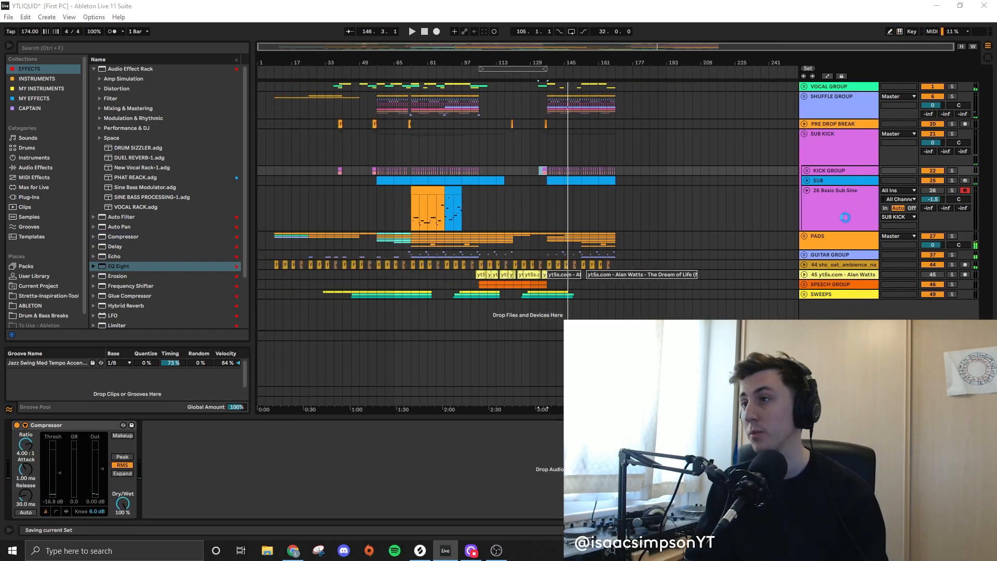
pyautogui.click(269, 171)
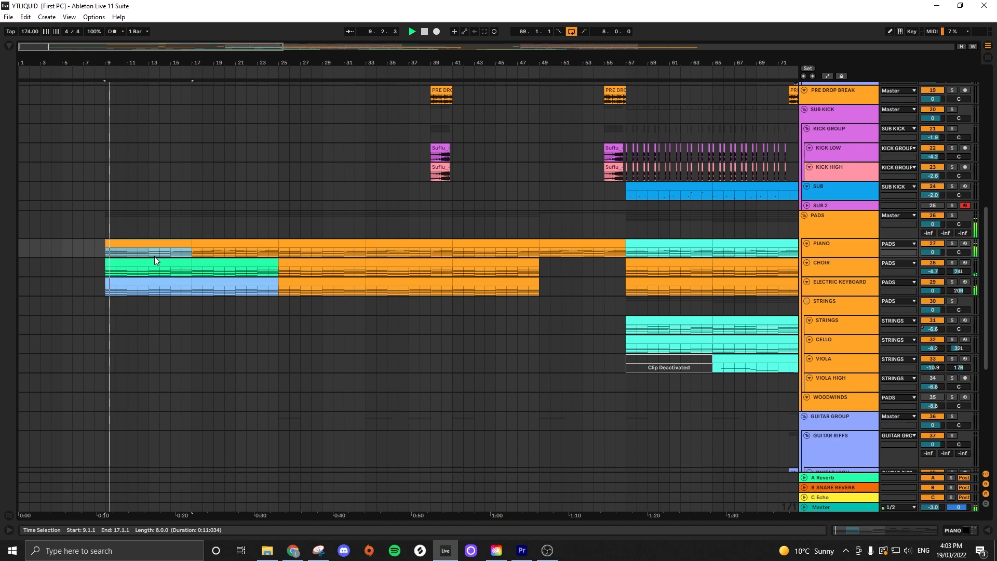
# - Turn on playback follow and examine the vocal, drum, pad, guitar and bird sample tracks while the intro plays from bar 9
pyautogui.click(351, 33)
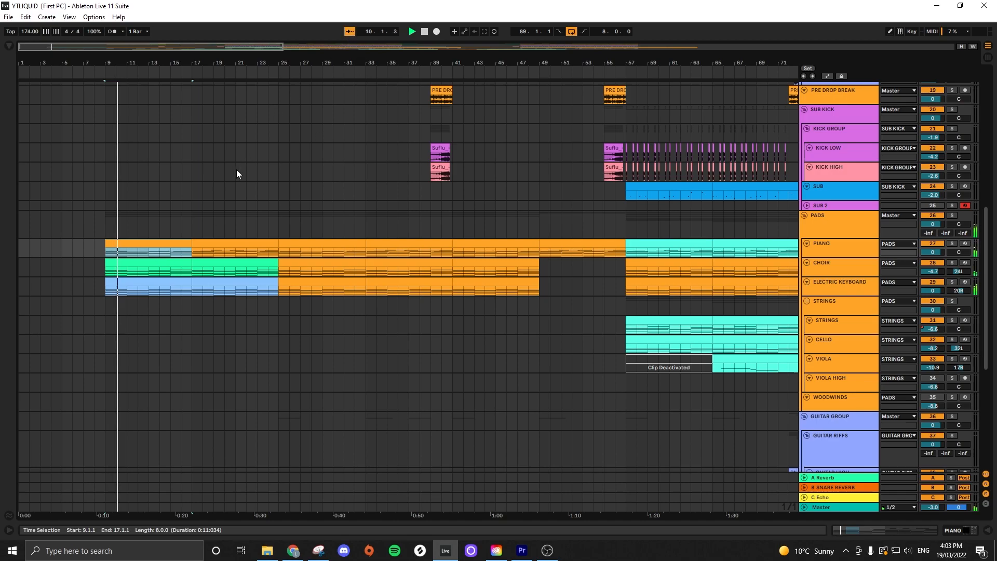
pyautogui.scroll(5, 228, 177)
pyautogui.scroll(4, 213, 265)
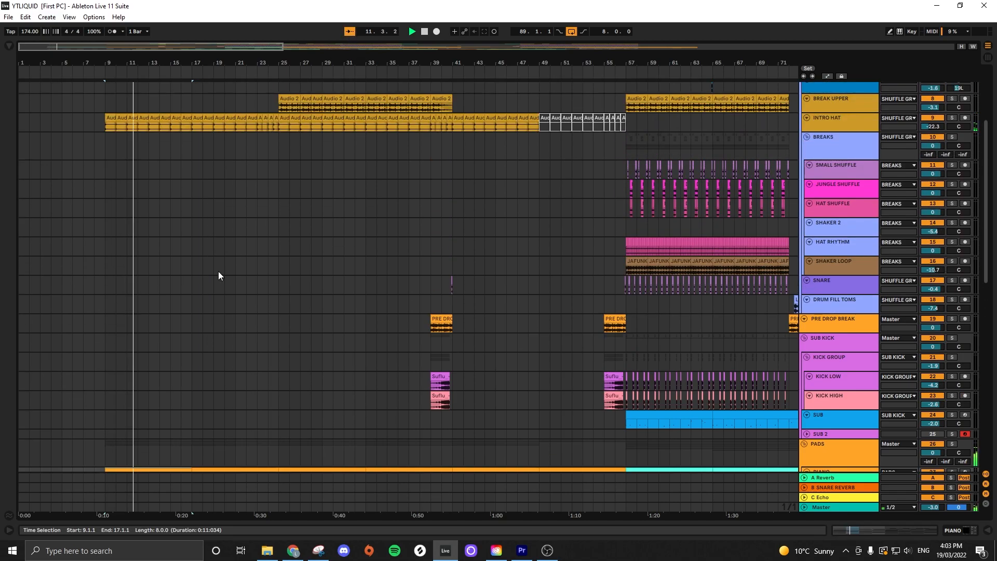
pyautogui.scroll(6, 234, 278)
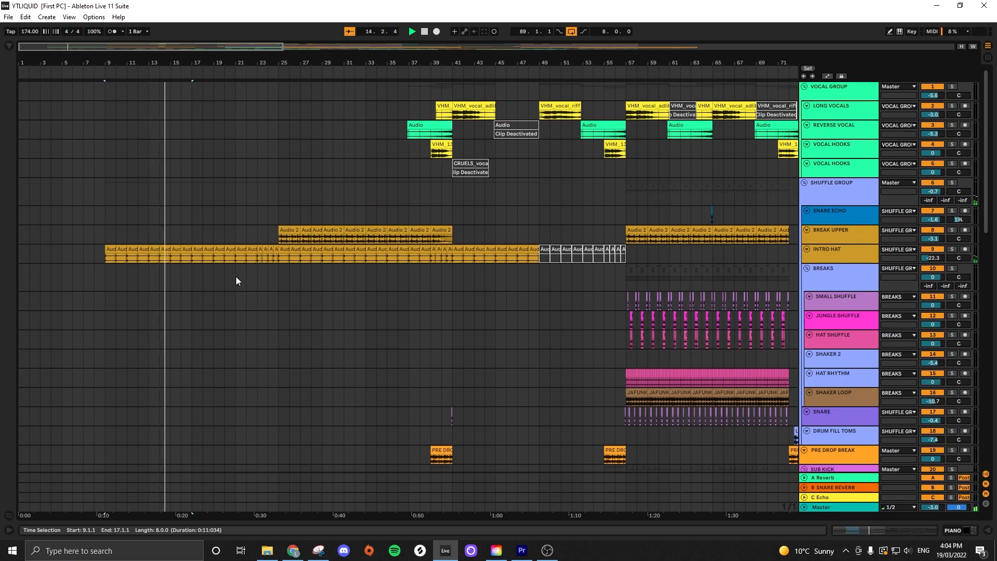
pyautogui.scroll(-4, 235, 281)
pyautogui.scroll(-10, 235, 286)
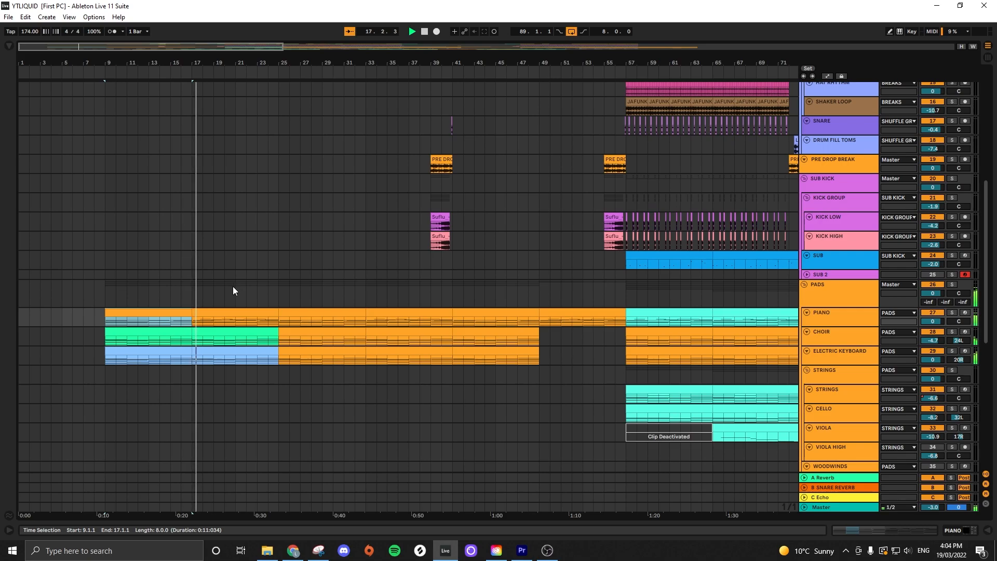
pyautogui.scroll(-3, 232, 286)
pyautogui.scroll(-5, 232, 287)
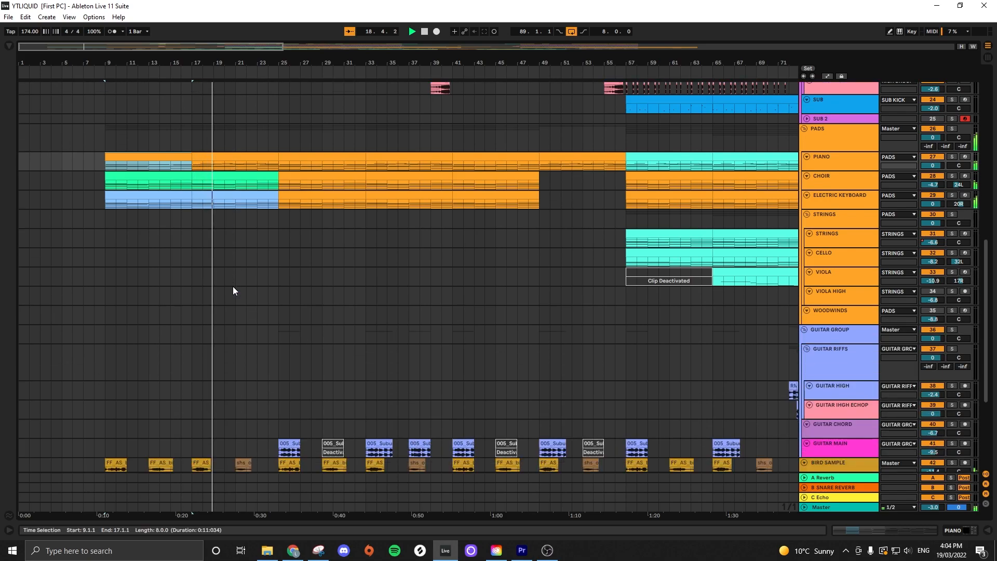
pyautogui.scroll(3, 233, 291)
pyautogui.scroll(-3, 233, 291)
pyautogui.scroll(-1, 233, 292)
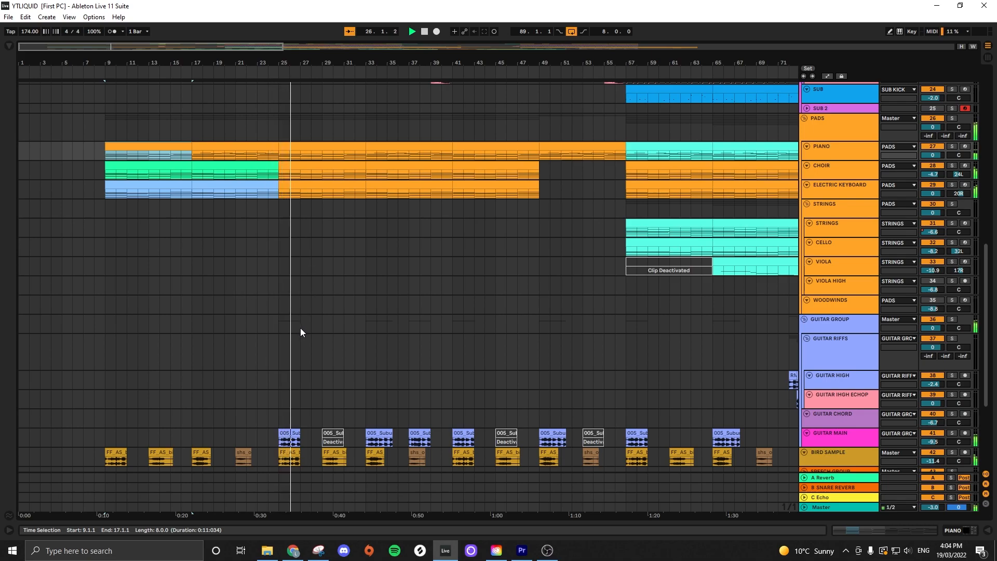
# - Examine the pad, drum and vocal tracks during playback from bar 27 towards the first pre-drop break at bar 39
pyautogui.scroll(2, 303, 332)
pyautogui.scroll(1, 302, 330)
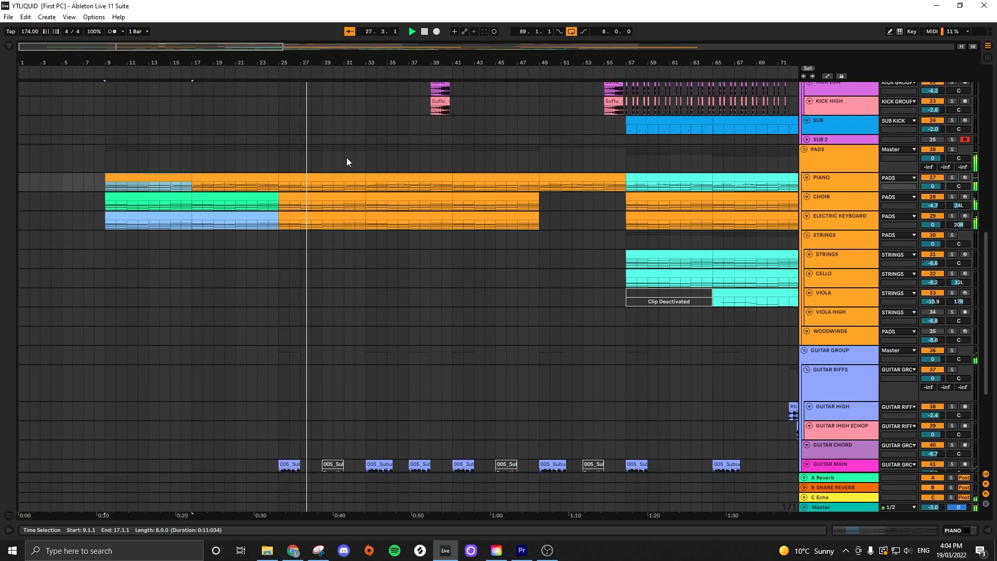
pyautogui.click(350, 31)
pyautogui.click(350, 32)
pyautogui.scroll(10, 330, 198)
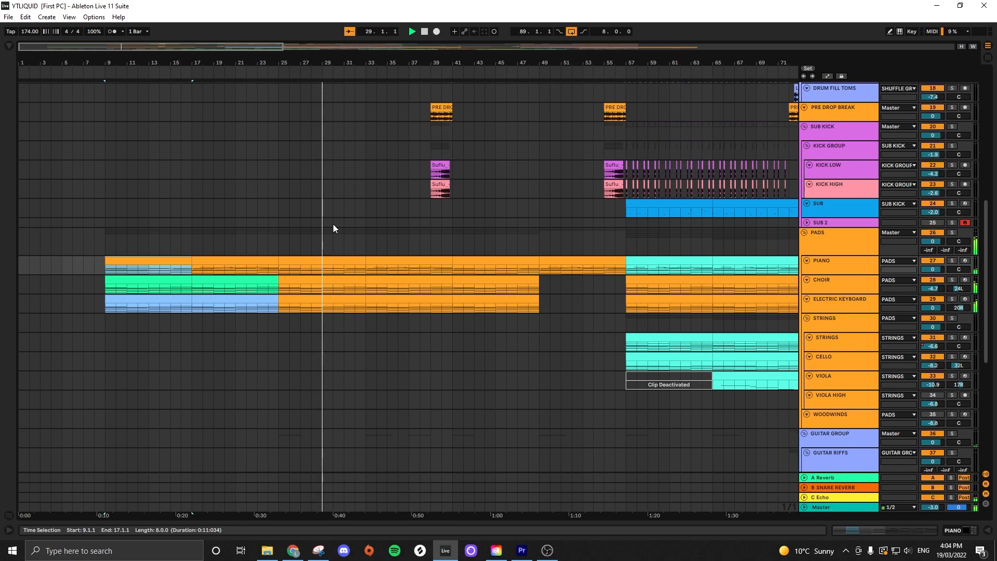
pyautogui.scroll(3, 349, 262)
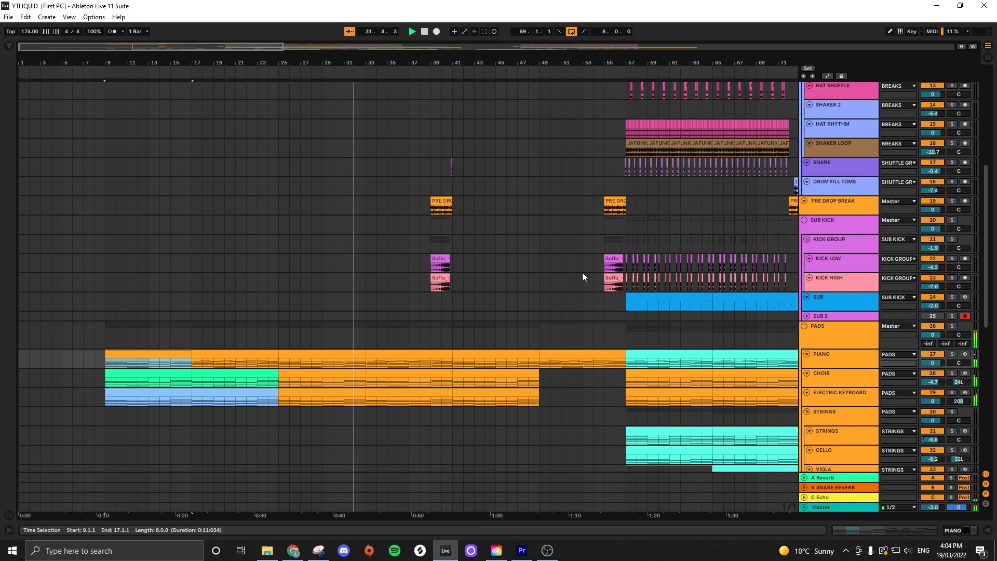
pyautogui.scroll(12, 493, 306)
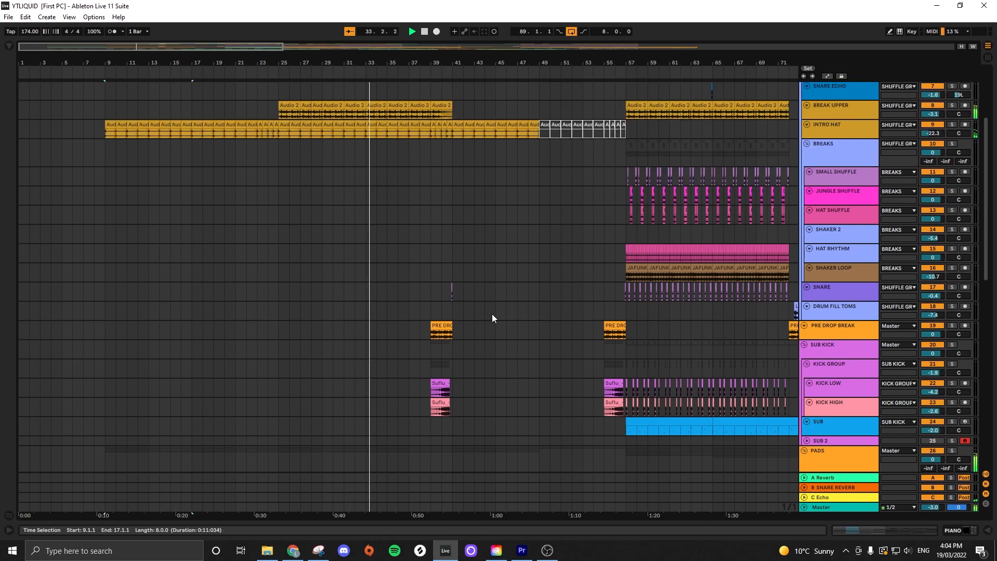
pyautogui.scroll(8, 492, 316)
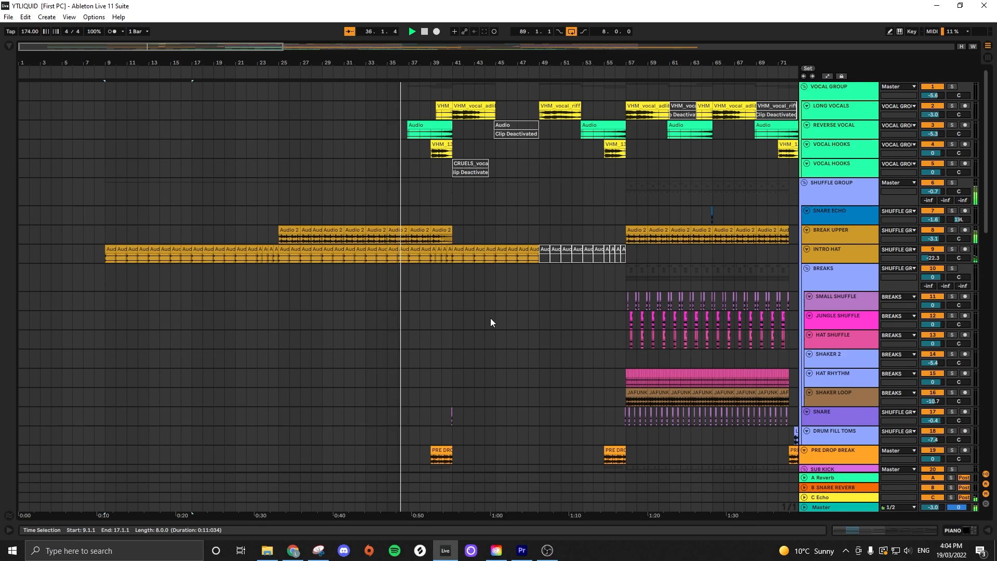
# - Examine the break, kick, pad, guitar, bird sample and sweep tracks during playback from bar 39 to the drop at bar 57
pyautogui.scroll(-3, 491, 321)
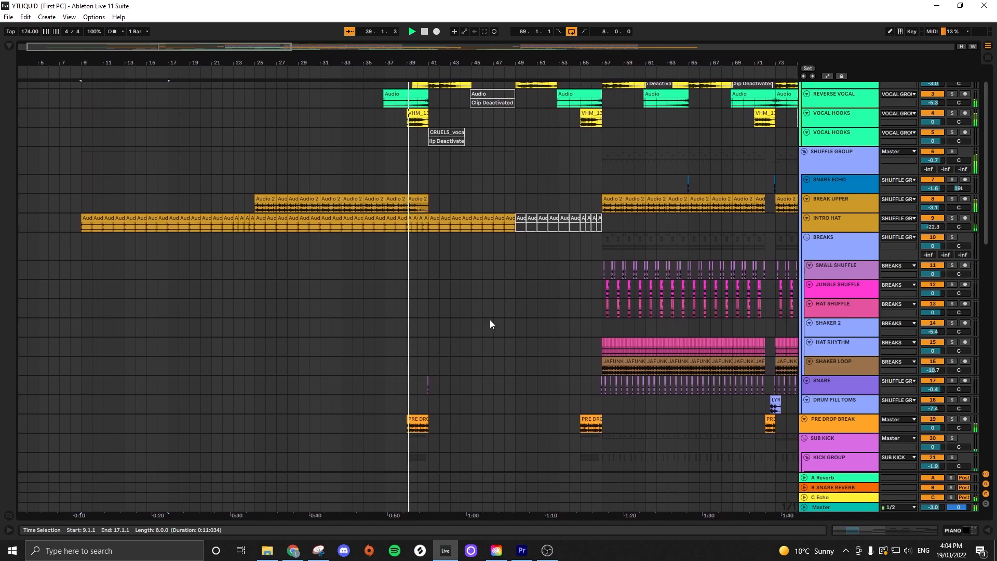
pyautogui.scroll(-5, 491, 320)
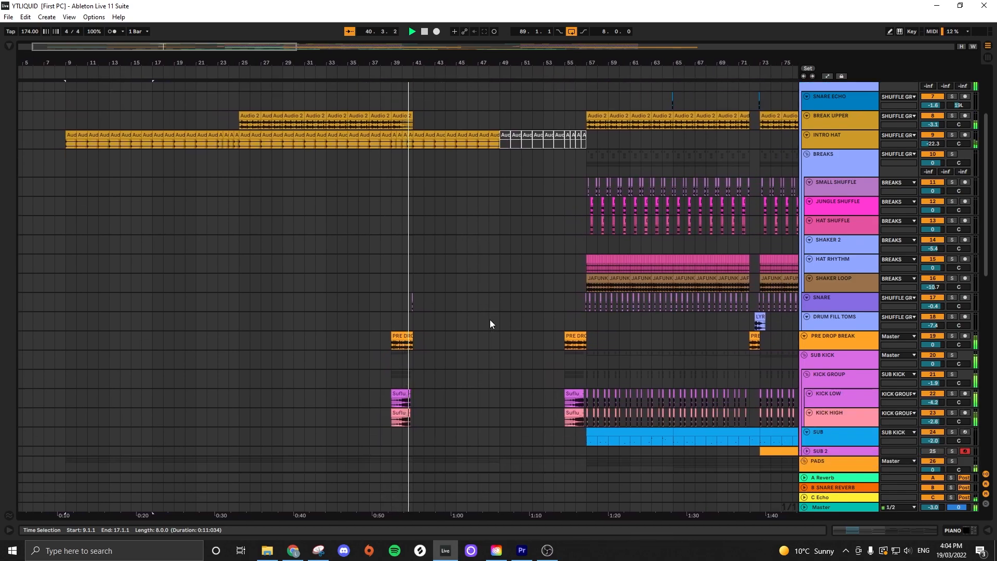
pyautogui.scroll(-5, 491, 320)
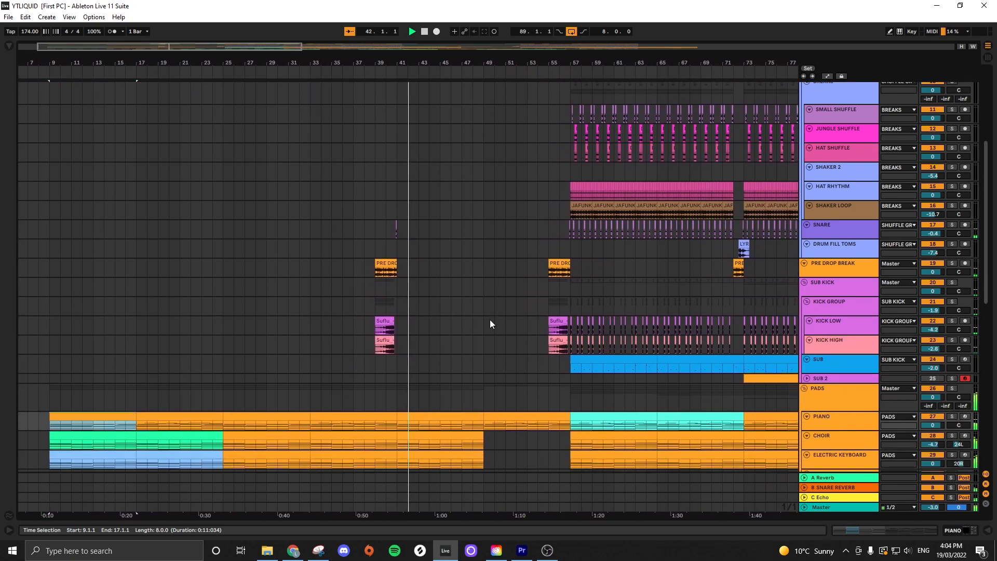
pyautogui.scroll(-5, 490, 321)
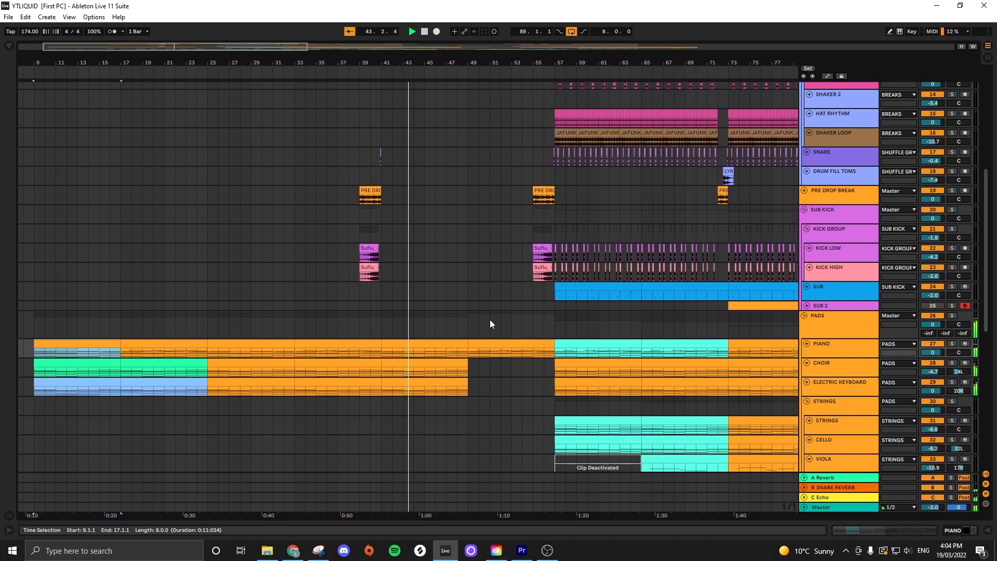
pyautogui.scroll(-3, 490, 321)
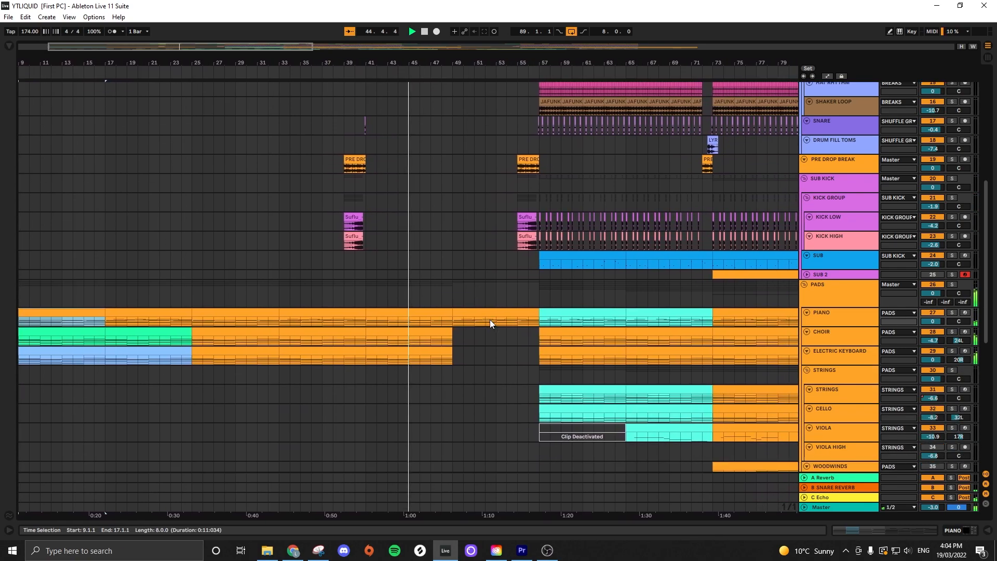
pyautogui.scroll(-1, 490, 320)
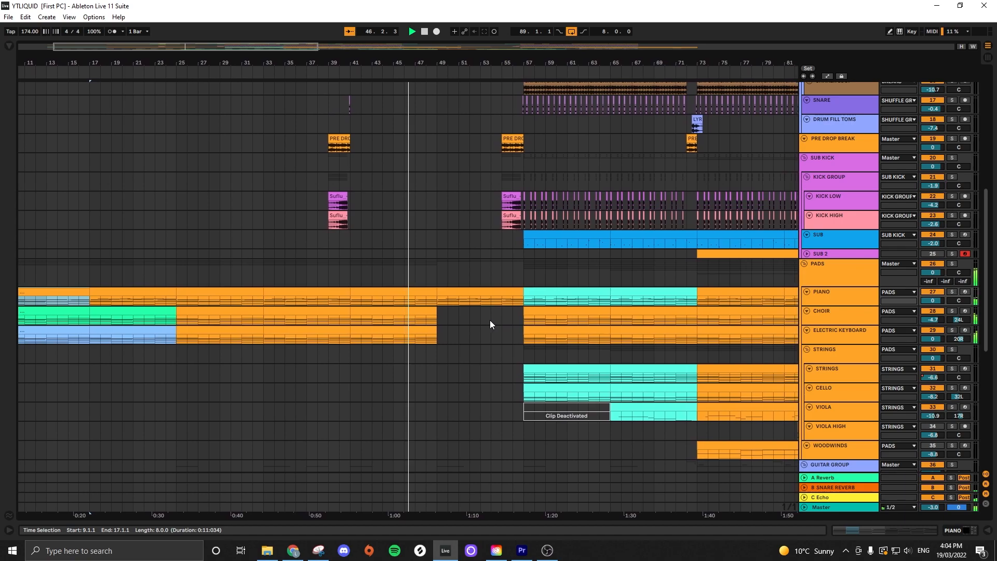
pyautogui.scroll(-4, 490, 321)
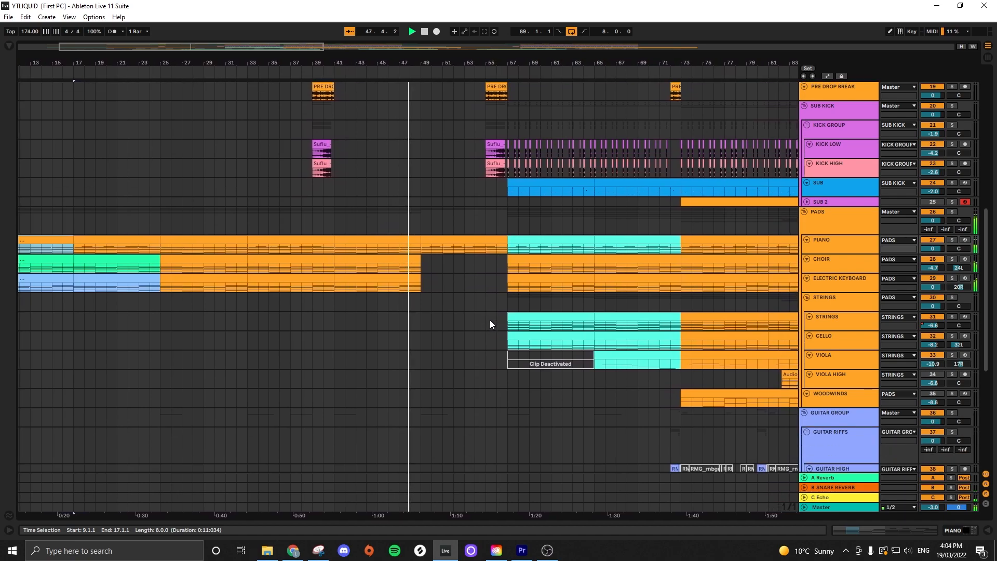
pyautogui.scroll(-4, 490, 321)
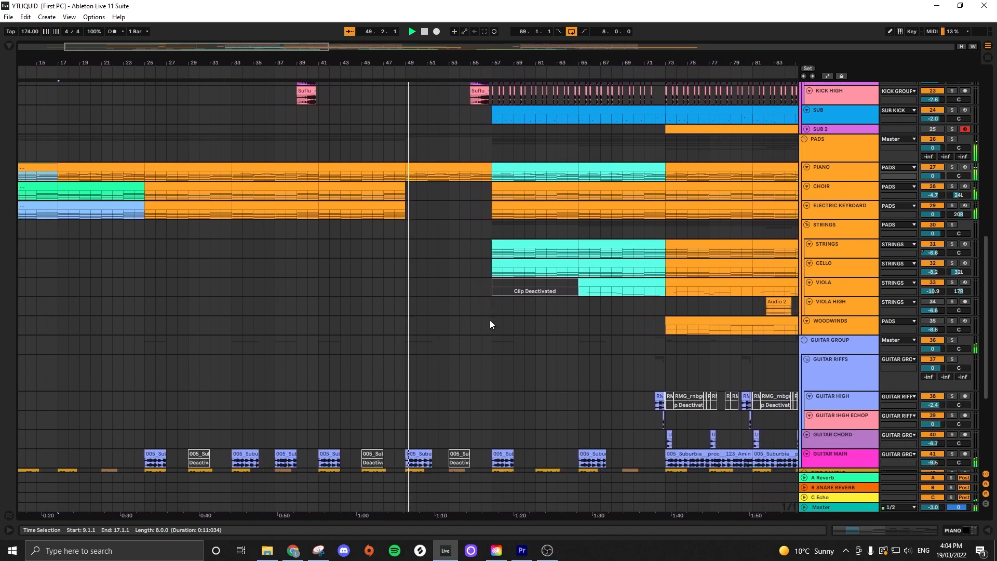
pyautogui.scroll(-2, 491, 327)
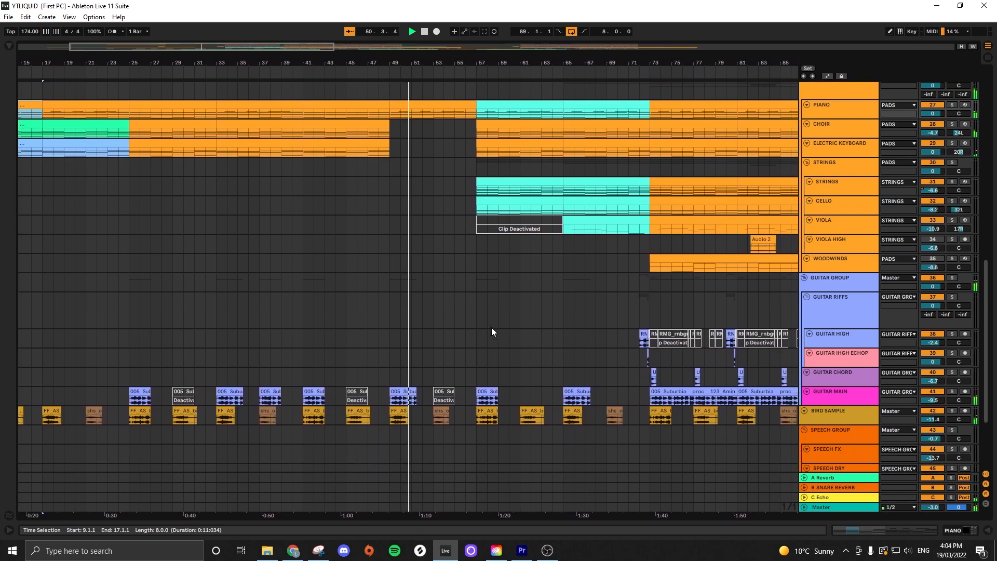
pyautogui.scroll(-3, 490, 328)
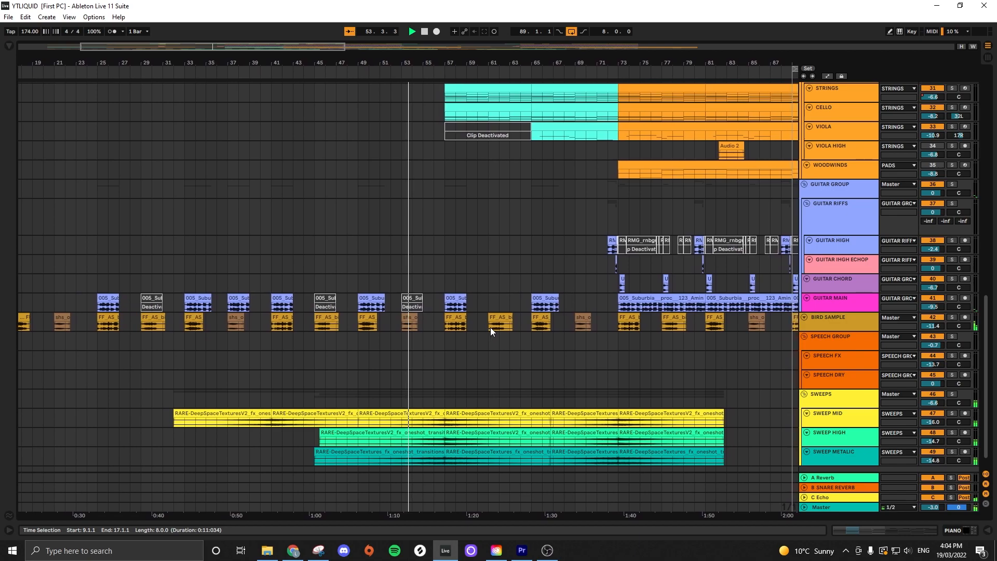
pyautogui.scroll(-1, 490, 327)
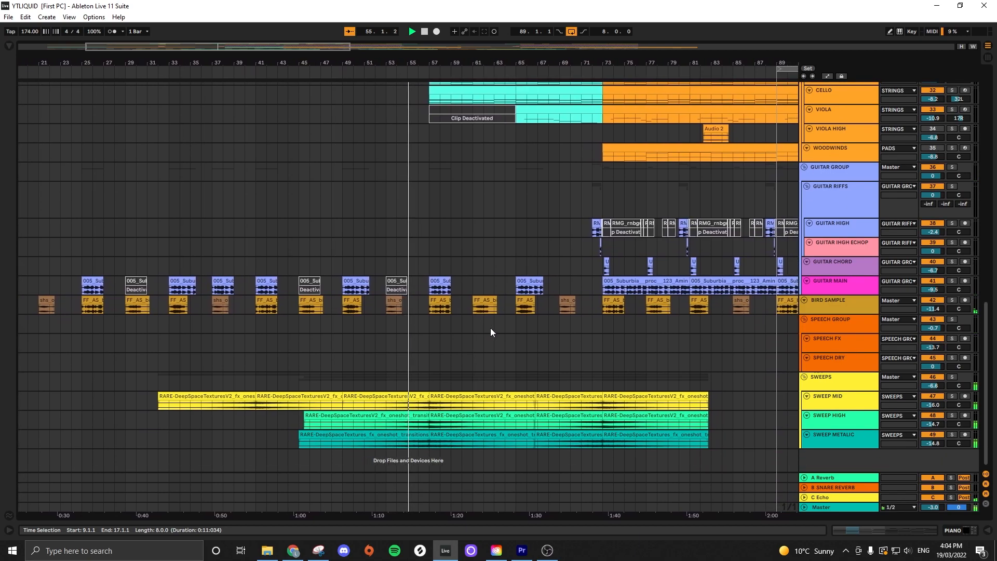
pyautogui.scroll(4, 490, 332)
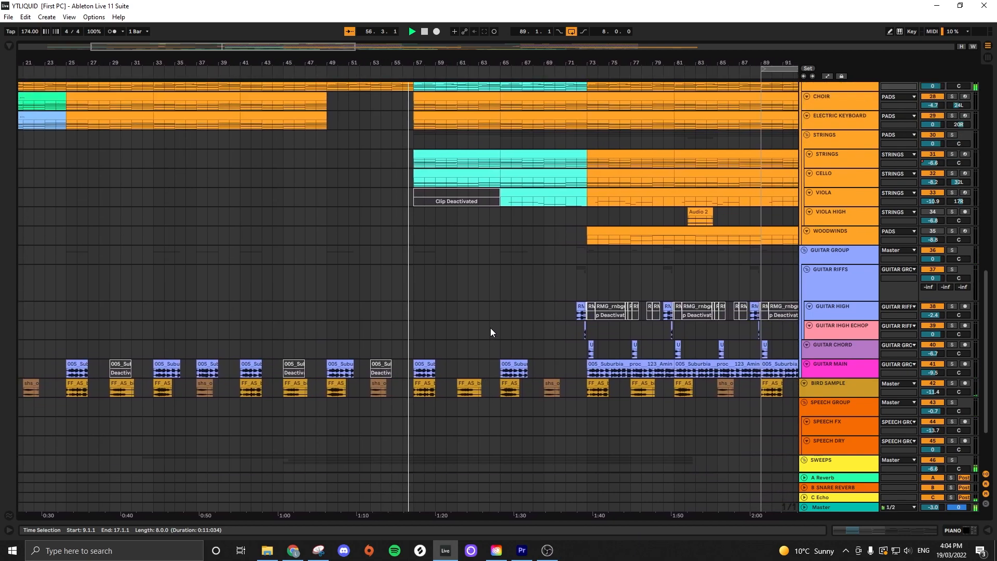
pyautogui.scroll(5, 491, 328)
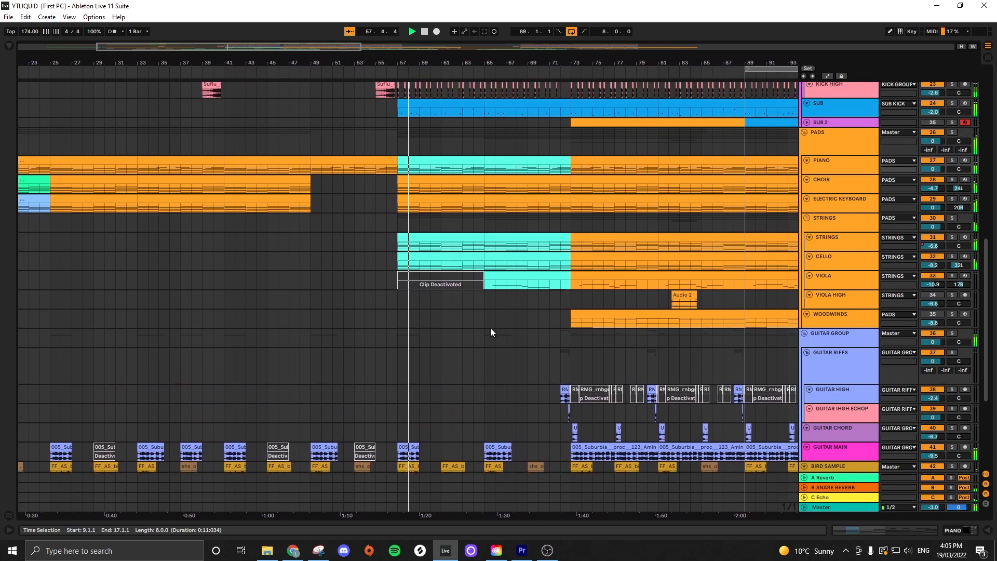
# - Examine the sub, kick, break and vocal tracks during playback of the first half of the drop, bars 57 to 73
pyautogui.scroll(4, 490, 329)
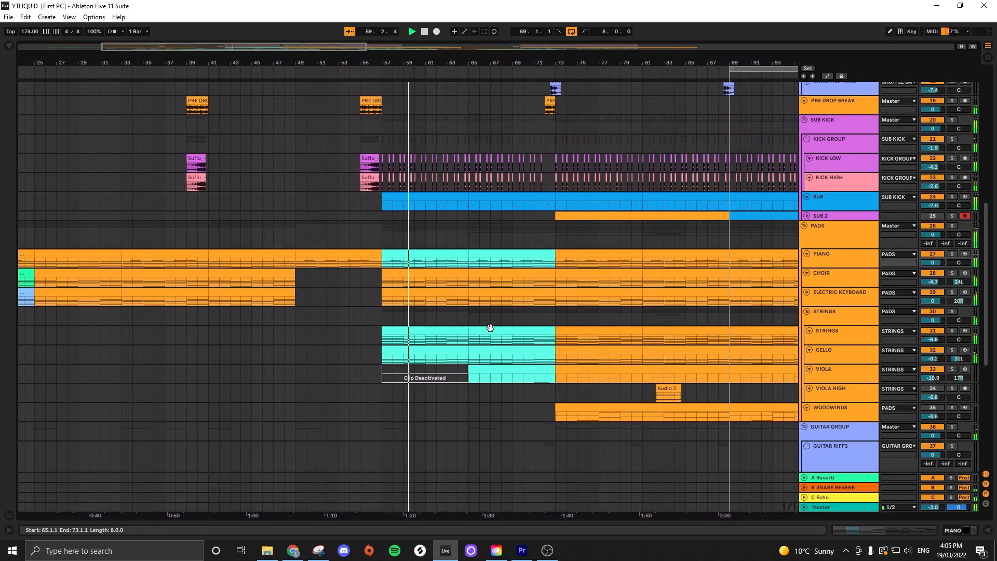
pyautogui.scroll(4, 491, 332)
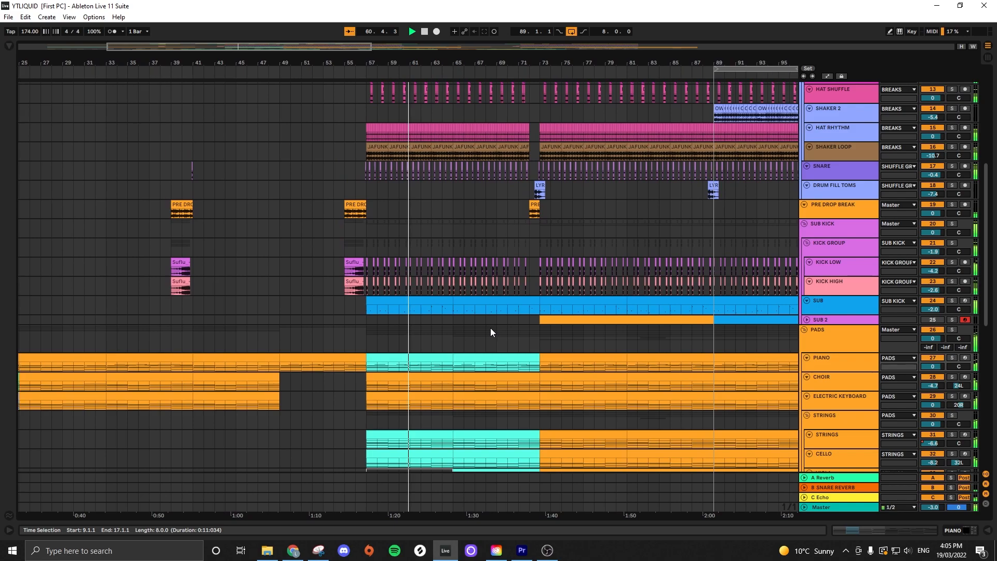
pyautogui.scroll(4, 493, 331)
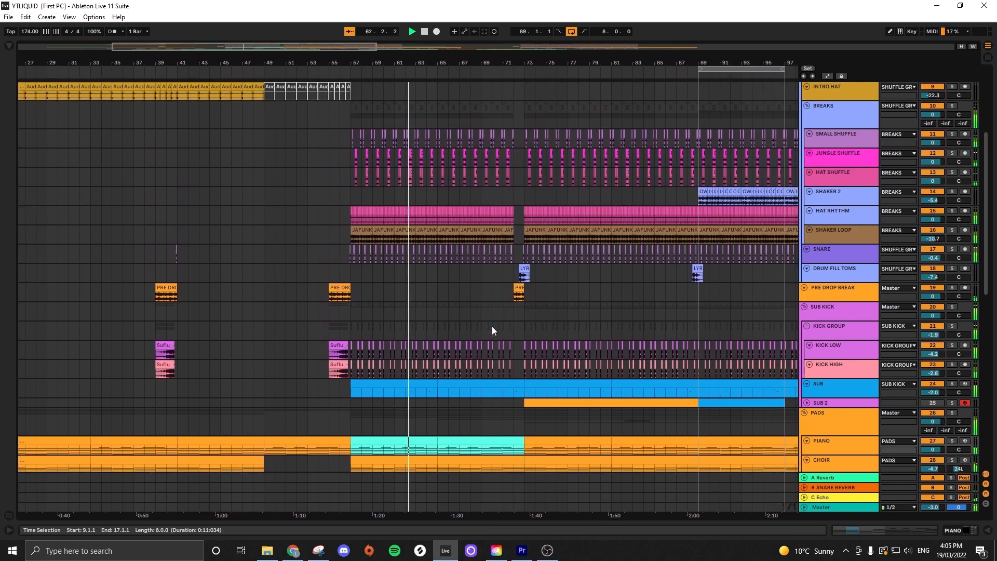
pyautogui.scroll(5, 493, 331)
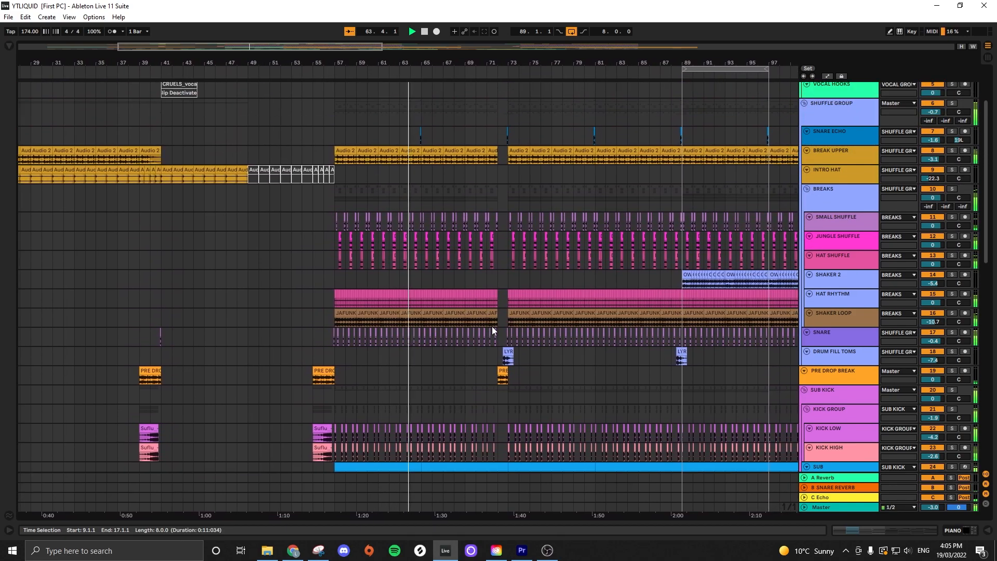
pyautogui.scroll(2, 491, 326)
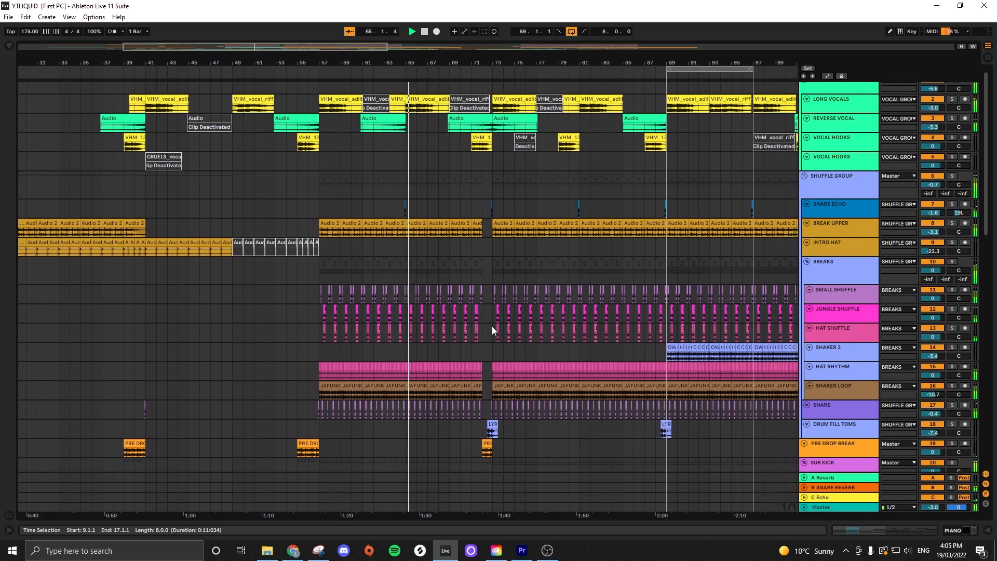
pyautogui.scroll(1, 491, 328)
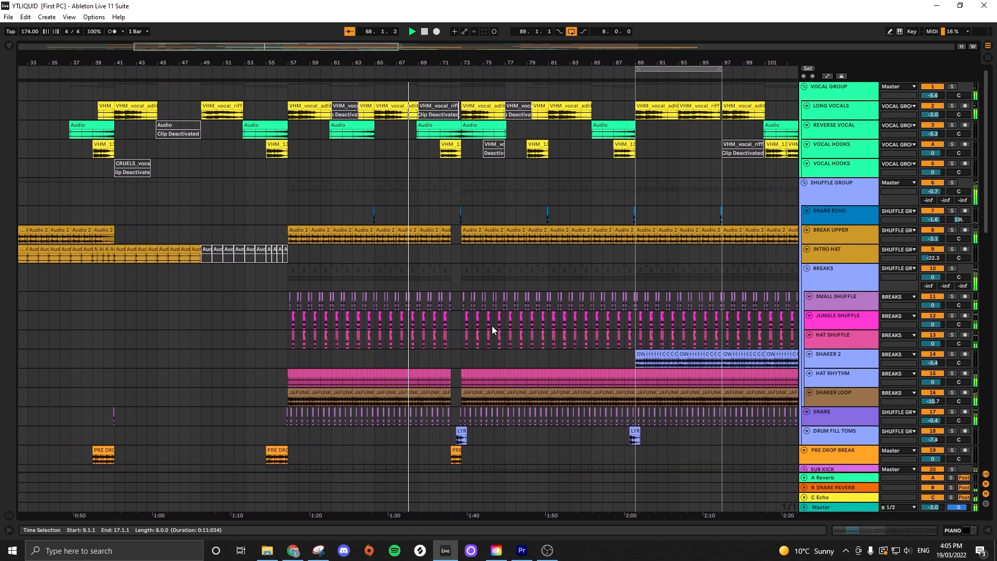
pyautogui.scroll(-3, 491, 326)
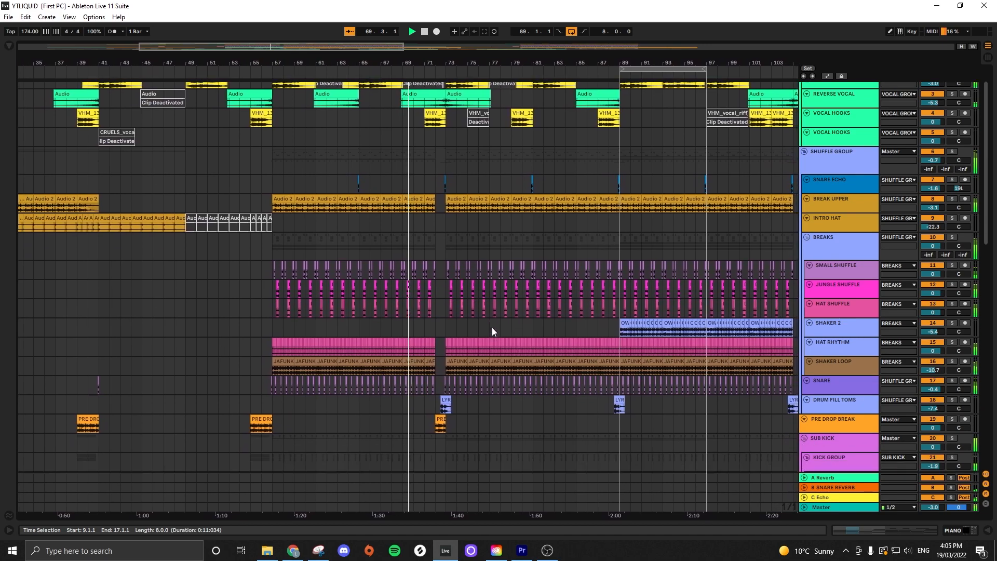
pyautogui.scroll(-6, 491, 328)
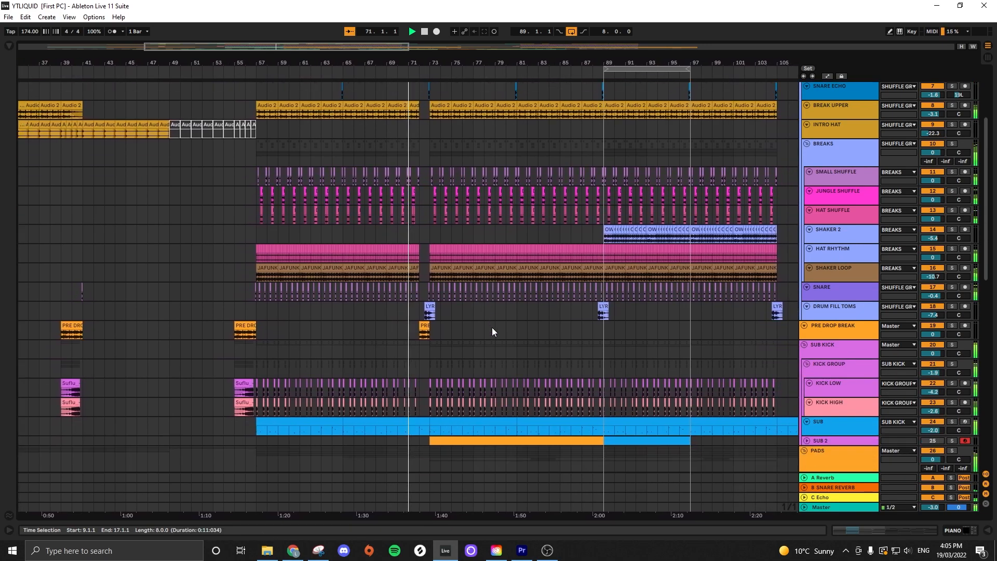
pyautogui.scroll(-10, 491, 328)
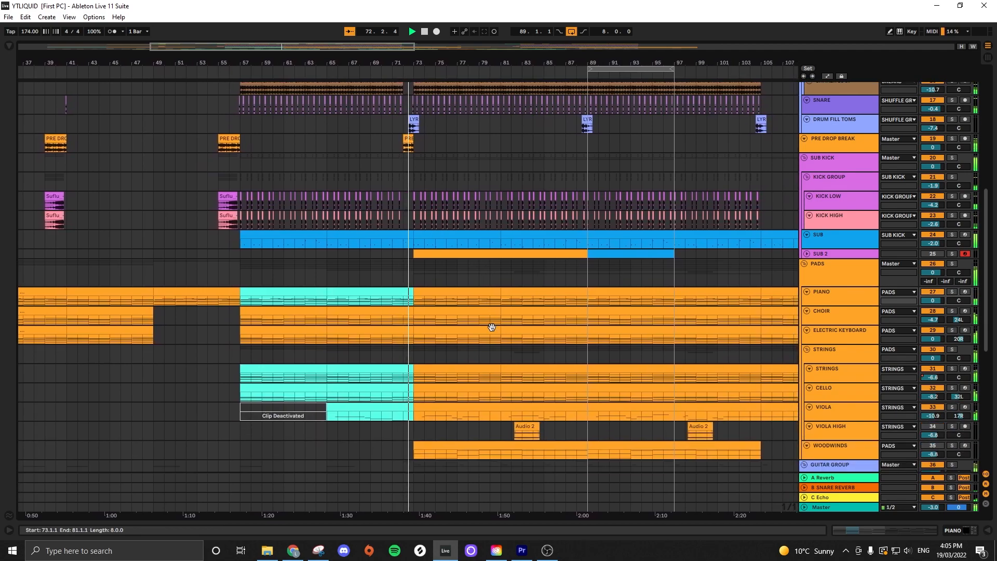
# - Examine the string, woodwind, guitar, bird sample and sweep tracks during playback of the second half of the drop from bar 73 to bar 88
pyautogui.scroll(-4, 493, 331)
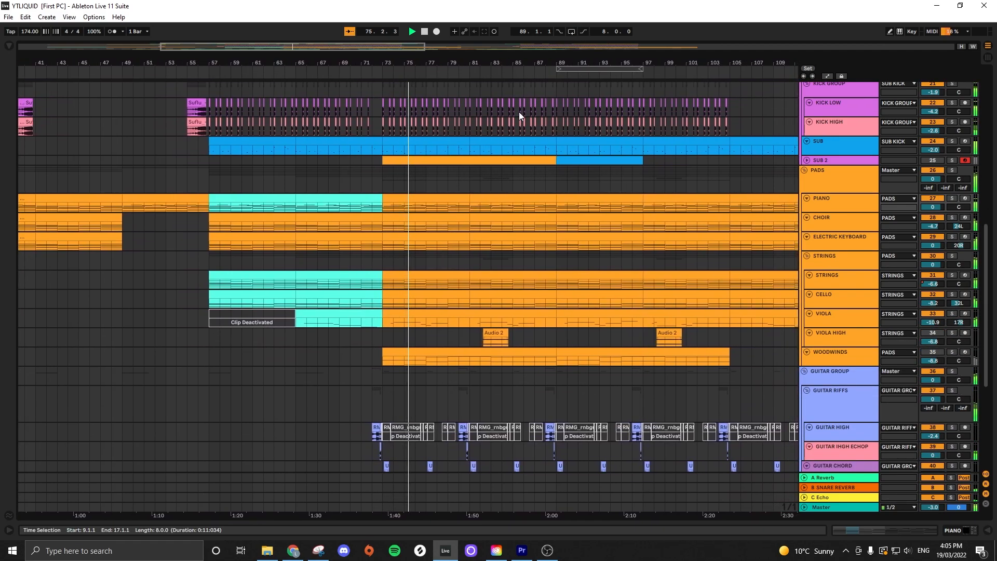
pyautogui.scroll(-1, 441, 288)
pyautogui.scroll(-6, 442, 291)
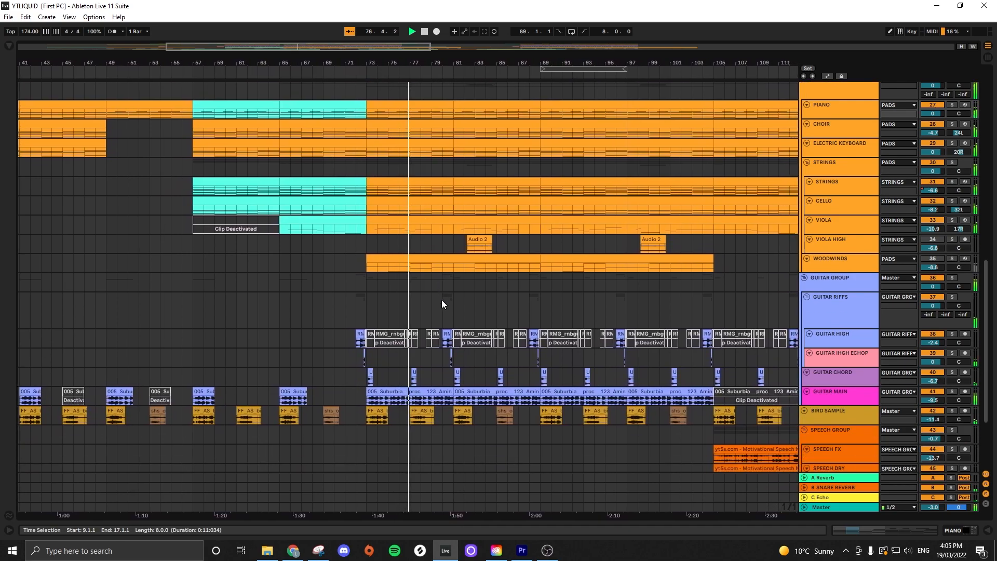
pyautogui.scroll(-3, 443, 304)
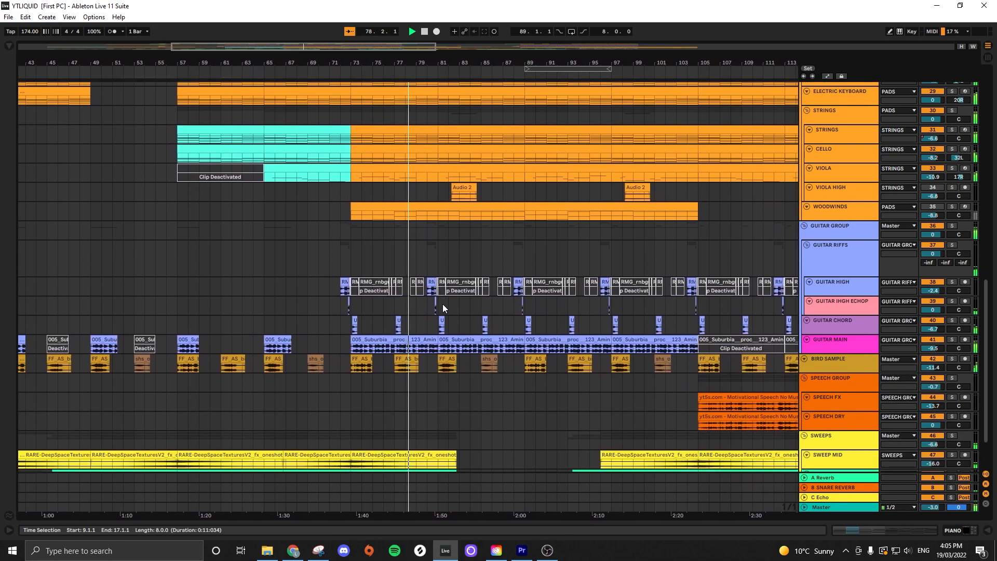
pyautogui.scroll(-3, 442, 304)
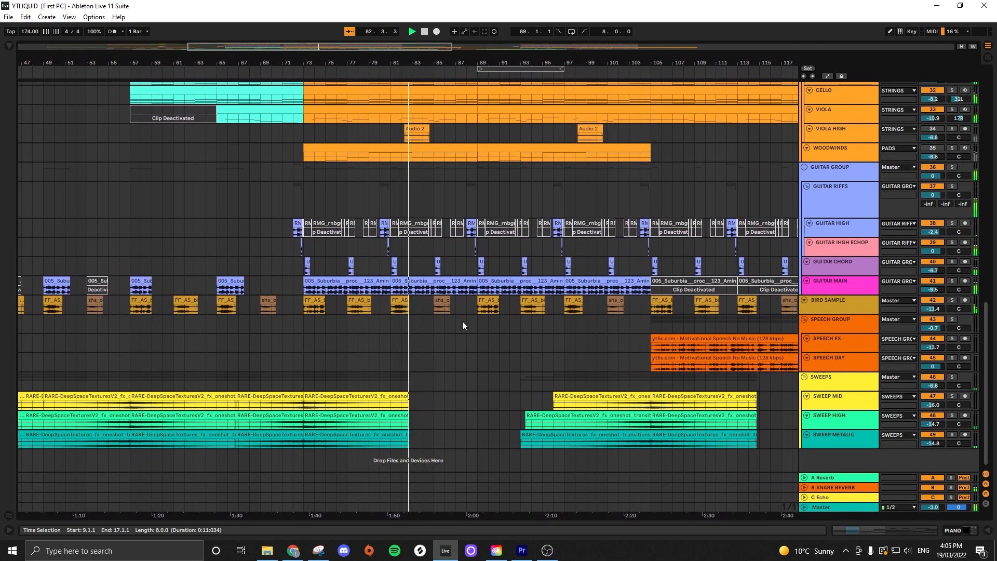
pyautogui.scroll(1, 463, 320)
pyautogui.scroll(8, 462, 320)
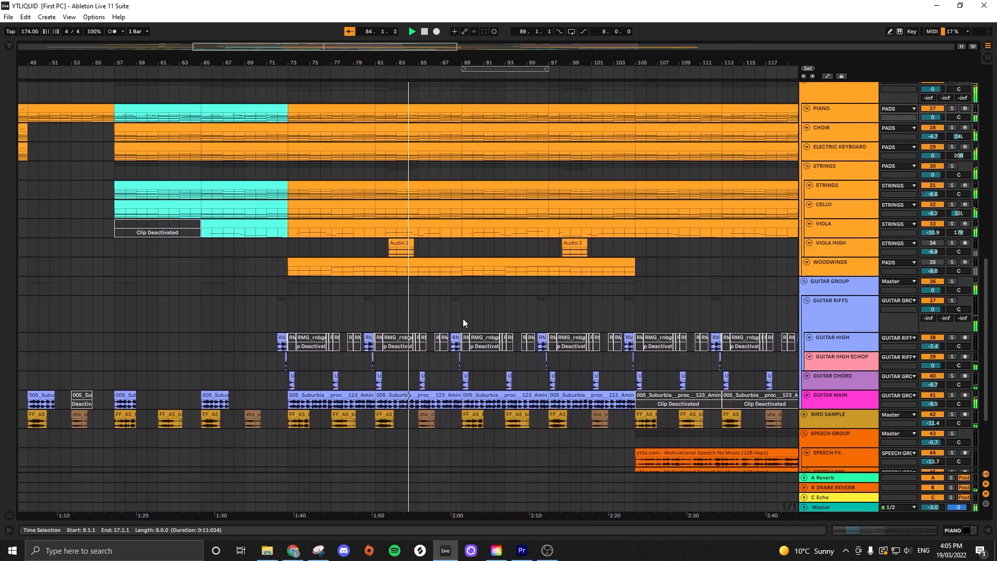
pyautogui.scroll(6, 463, 319)
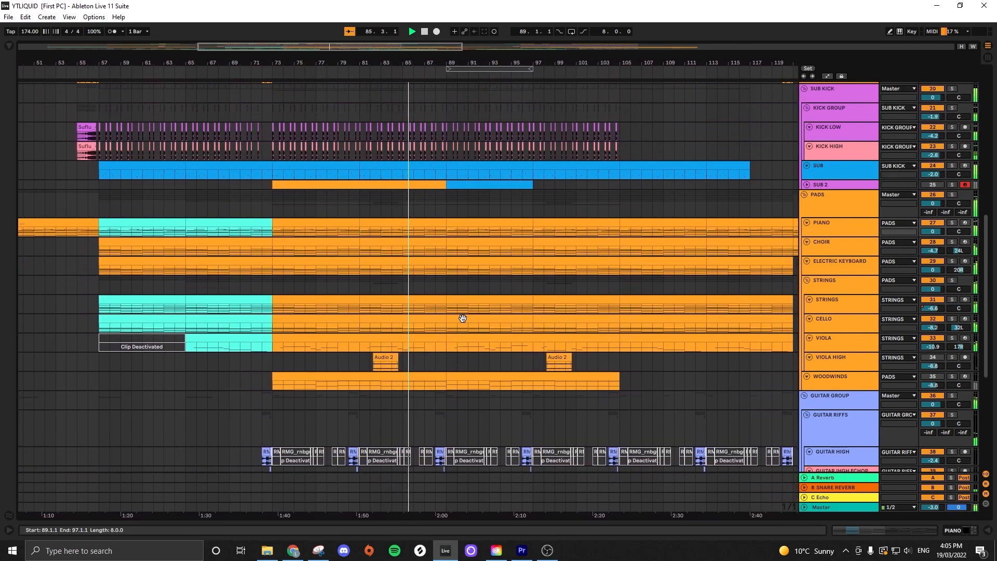
pyautogui.scroll(2, 463, 319)
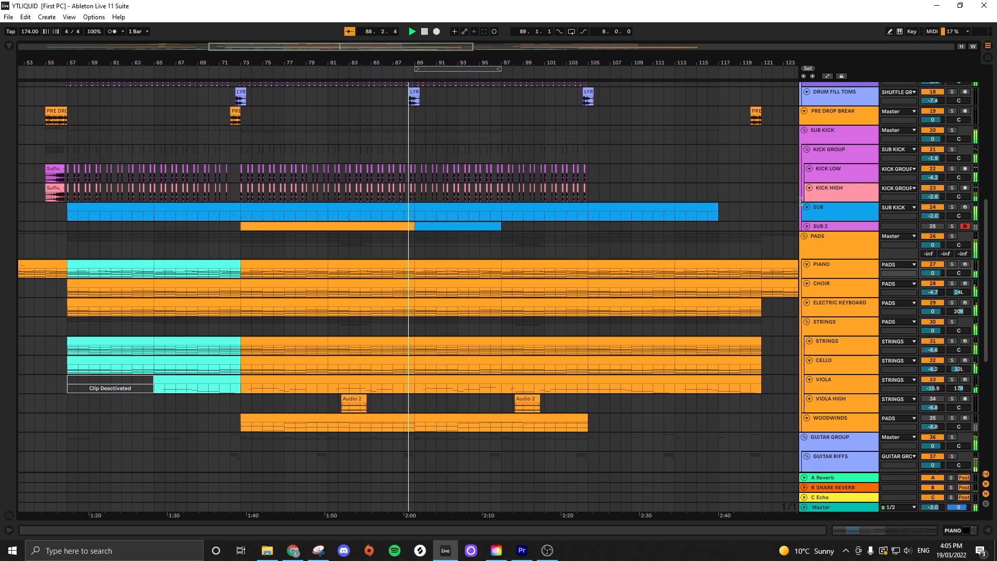
# - Widen the track header column and review the kick, break, shaker and vocal tracks during playback from bar 88 to bar 97
pyautogui.moveTo(799, 204); pyautogui.dragTo(781, 205)
pyautogui.scroll(1, 536, 249)
pyautogui.scroll(4, 534, 250)
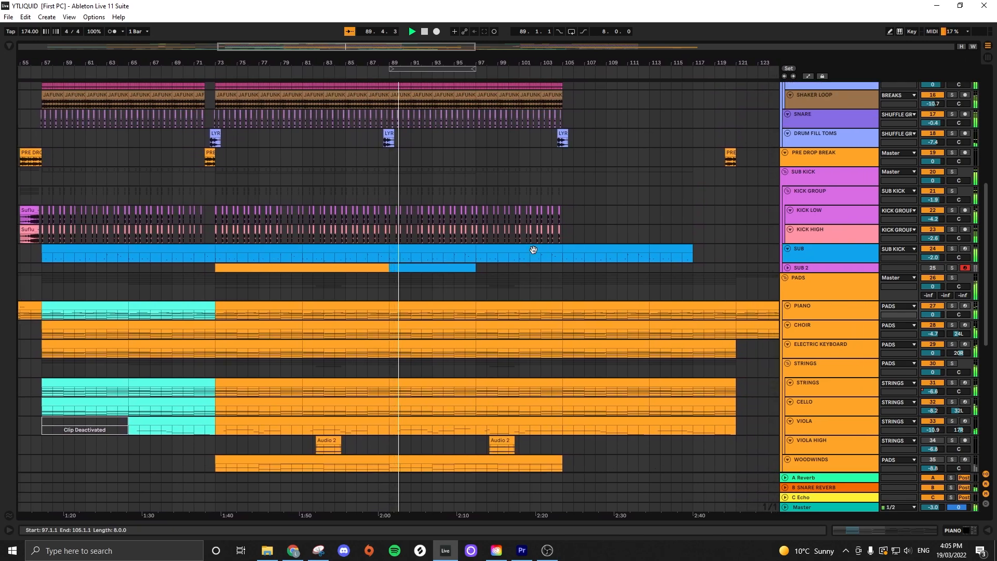
pyautogui.scroll(5, 534, 254)
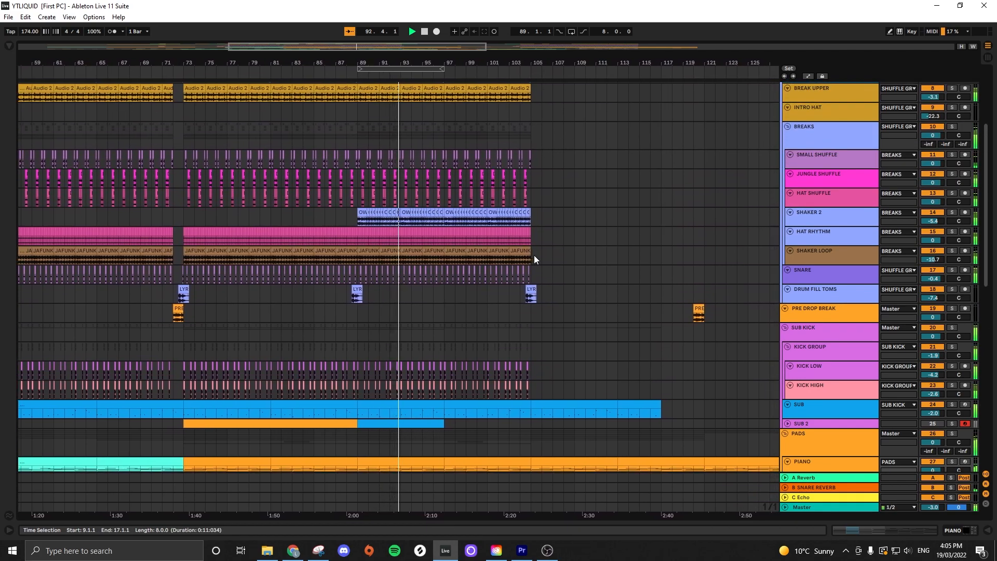
pyautogui.scroll(1, 597, 247)
pyautogui.scroll(6, 597, 247)
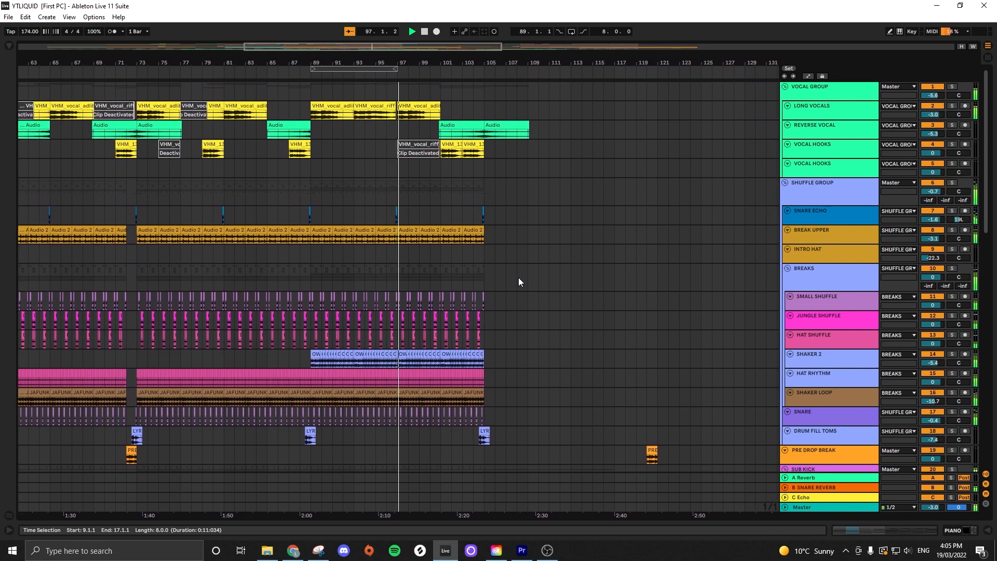
# - Extend the SUB track's MIDI part to bar 121 so it covers bars 113 to 121
pyautogui.scroll(-4, 513, 318)
pyautogui.scroll(-4, 514, 318)
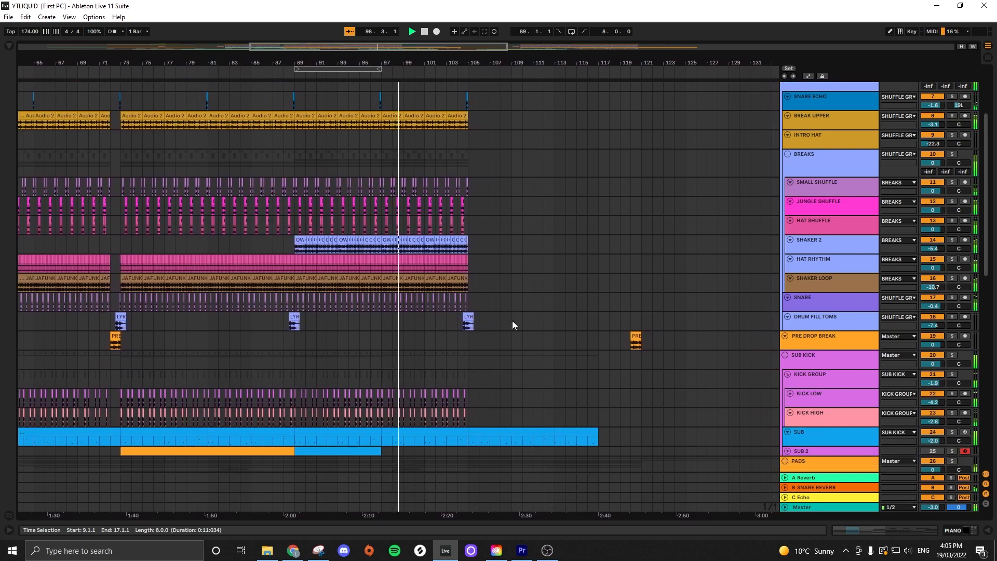
pyautogui.scroll(-2, 512, 321)
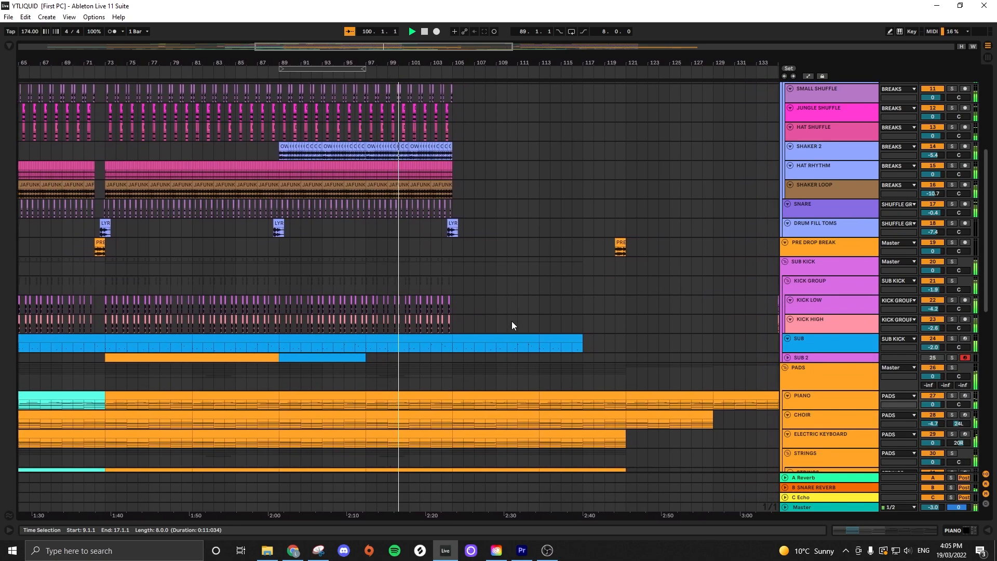
pyautogui.scroll(-2, 512, 322)
pyautogui.scroll(-3, 512, 326)
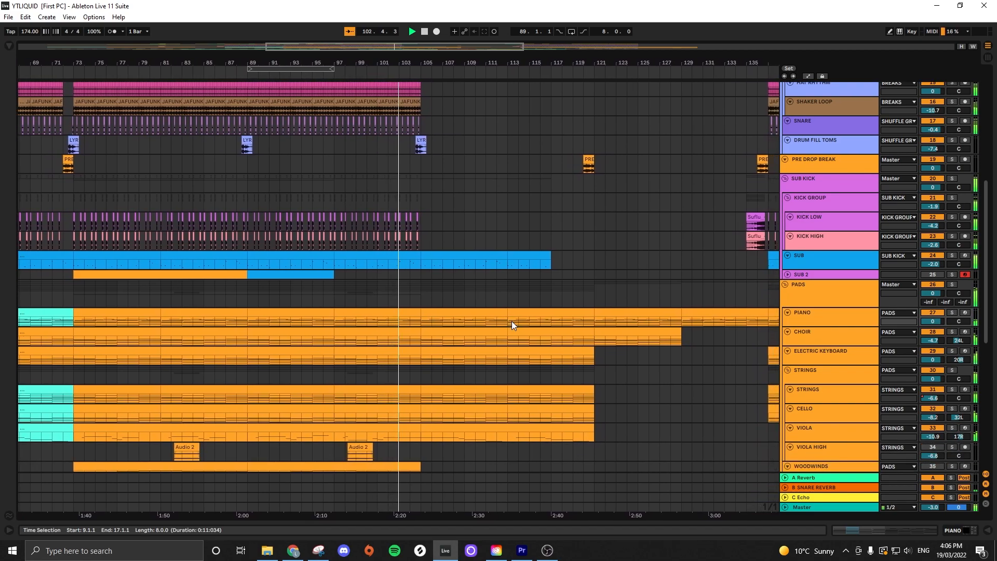
pyautogui.click(540, 257)
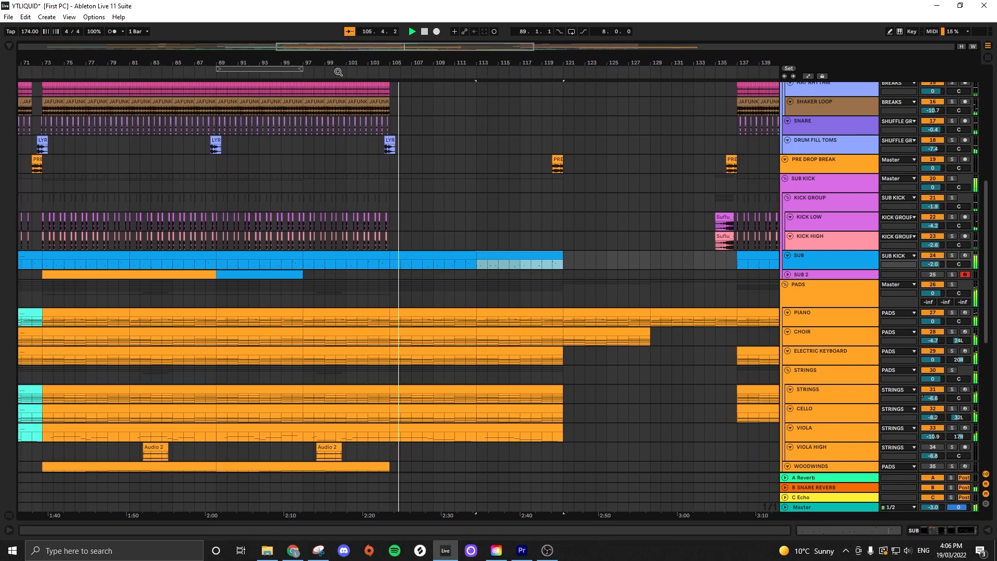
# - Examine the strings, guitar, bird sample, speech and sweep tracks during playback of the breakdown from bar 105 to bar 117
pyautogui.scroll(-8, 446, 317)
pyautogui.scroll(-5, 447, 325)
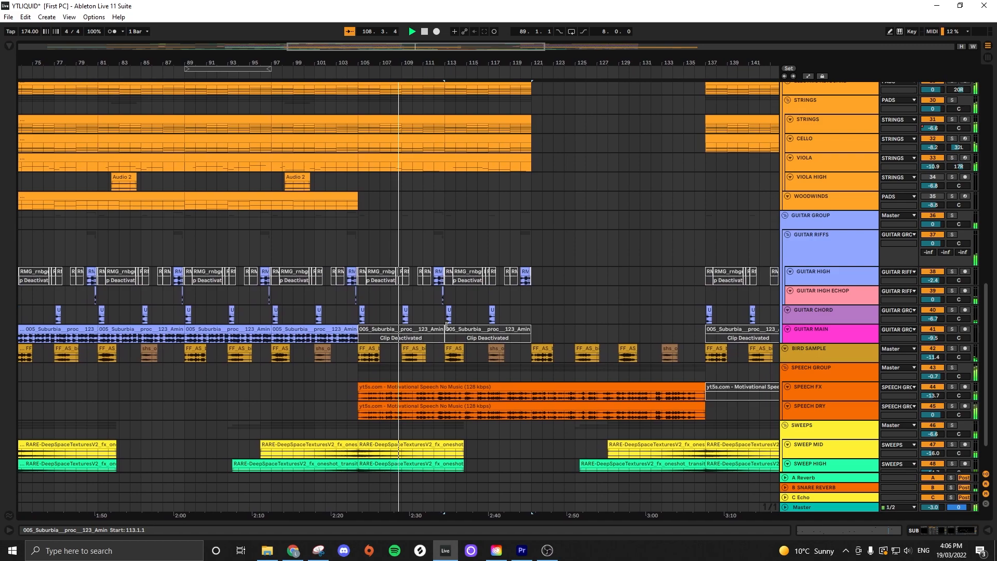
pyautogui.scroll(-3, 447, 326)
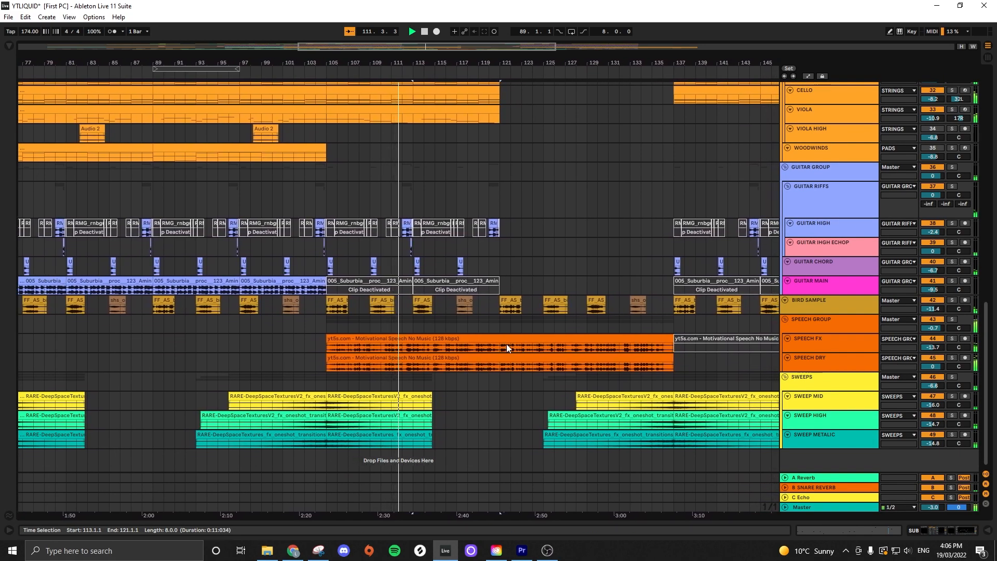
pyautogui.scroll(1, 507, 344)
pyautogui.scroll(3, 507, 344)
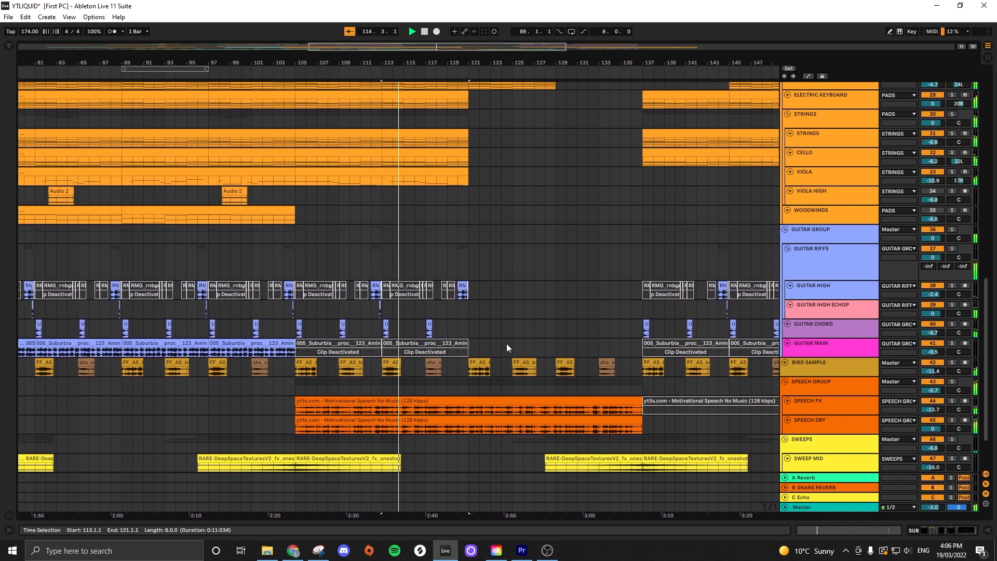
pyautogui.scroll(-2, 506, 347)
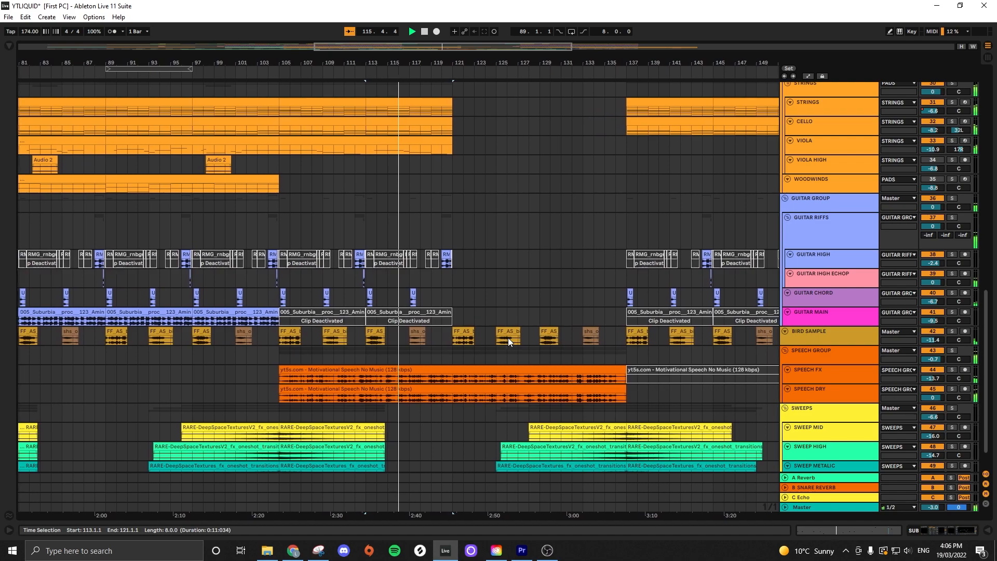
pyautogui.scroll(3, 525, 349)
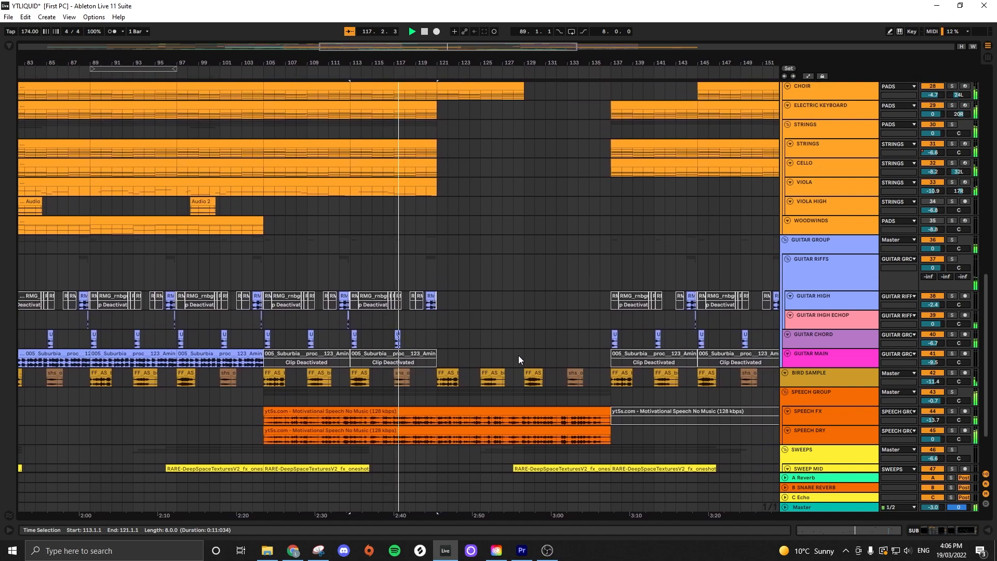
# - Examine the pad, drum, vocal and kick tracks during playback of the second half of the breakdown up to the drop at bar 137
pyautogui.scroll(10, 519, 351)
pyautogui.scroll(6, 519, 344)
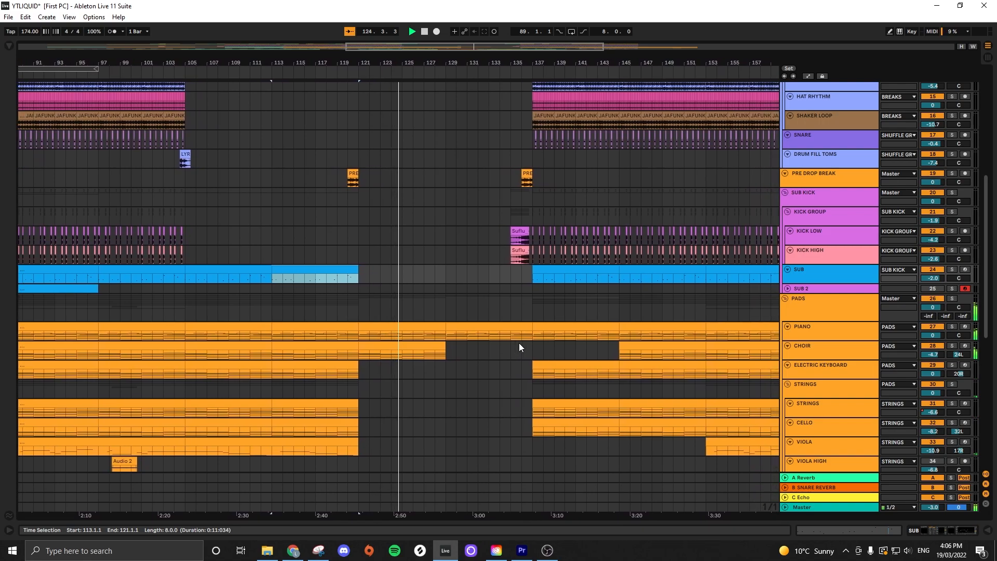
pyautogui.scroll(1, 519, 347)
pyautogui.scroll(6, 518, 345)
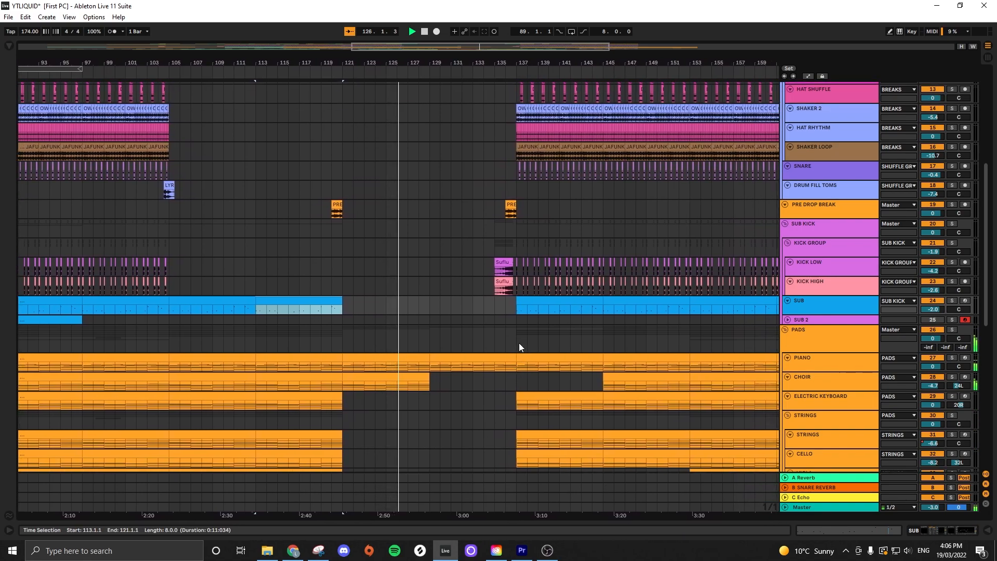
pyautogui.scroll(11, 519, 344)
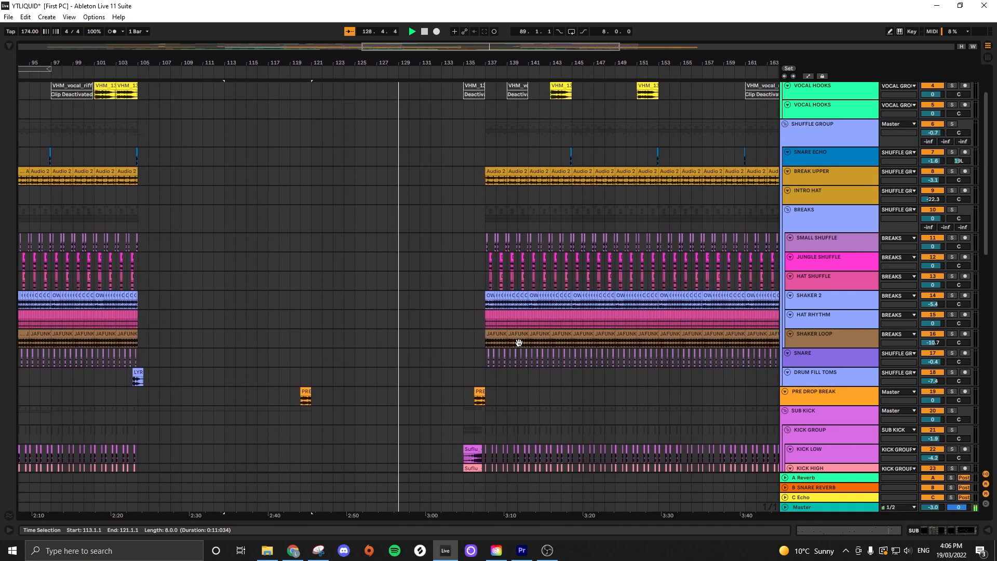
pyautogui.scroll(5, 520, 344)
pyautogui.scroll(-12, 518, 344)
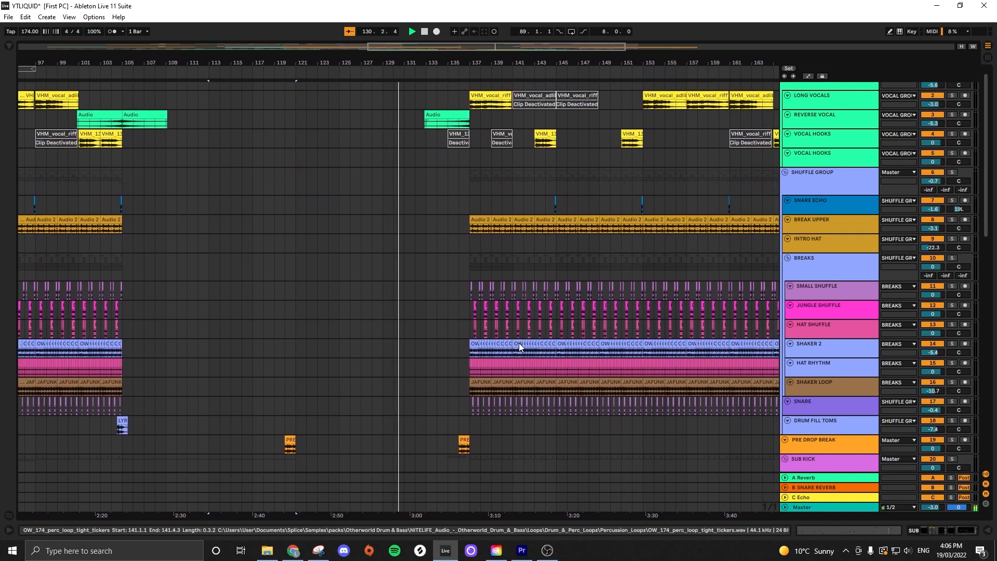
pyautogui.scroll(-15, 519, 344)
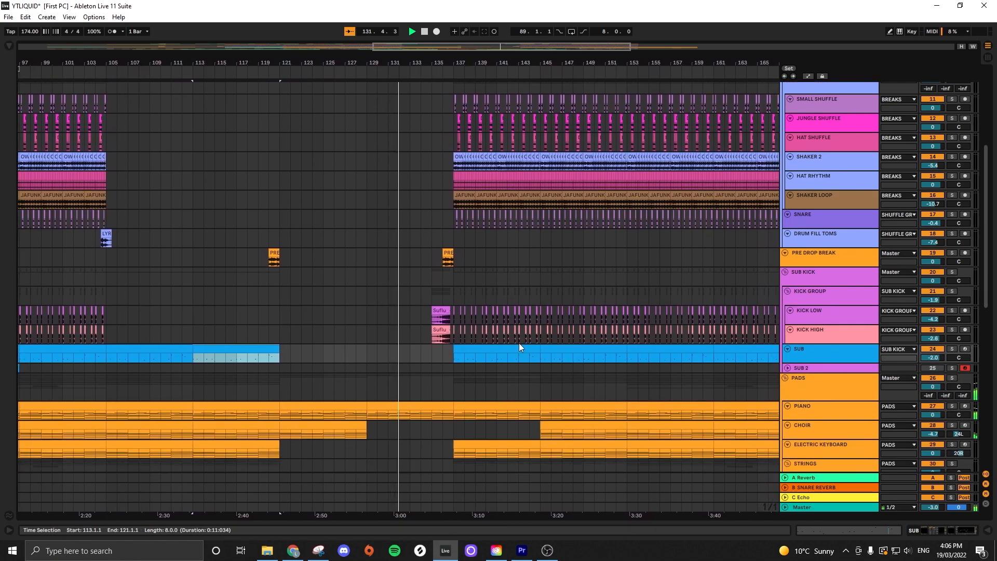
pyautogui.scroll(-5, 520, 344)
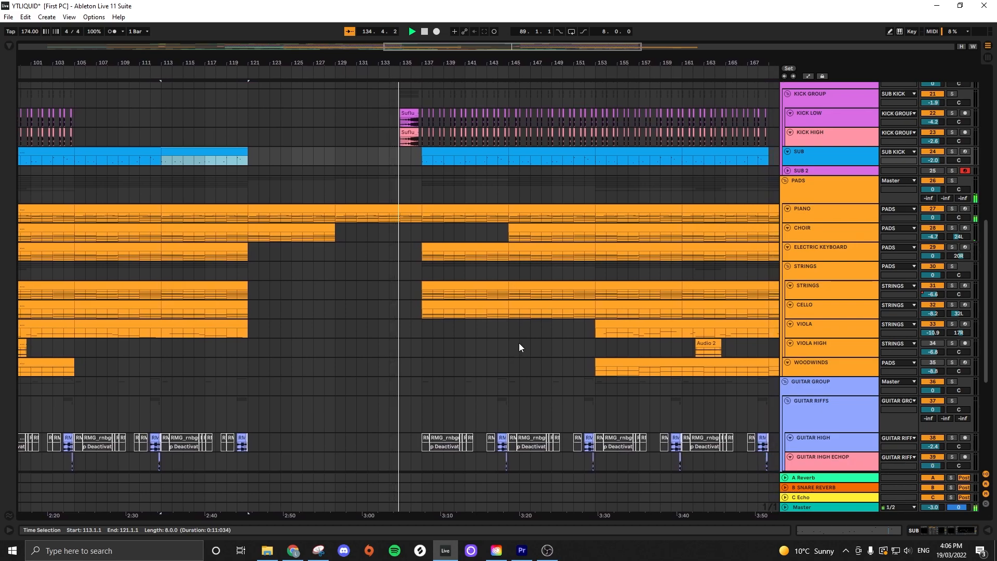
pyautogui.scroll(-4, 519, 343)
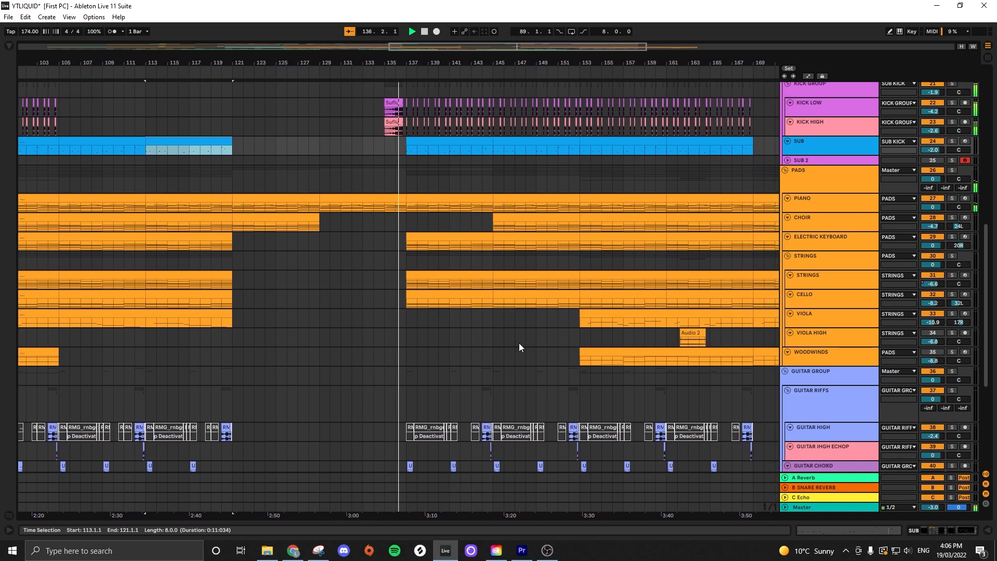
# - Examine the guitar, speech, sweep, string and sub tracks during playback of the second drop from bar 137 to about bar 160
pyautogui.scroll(-4, 517, 341)
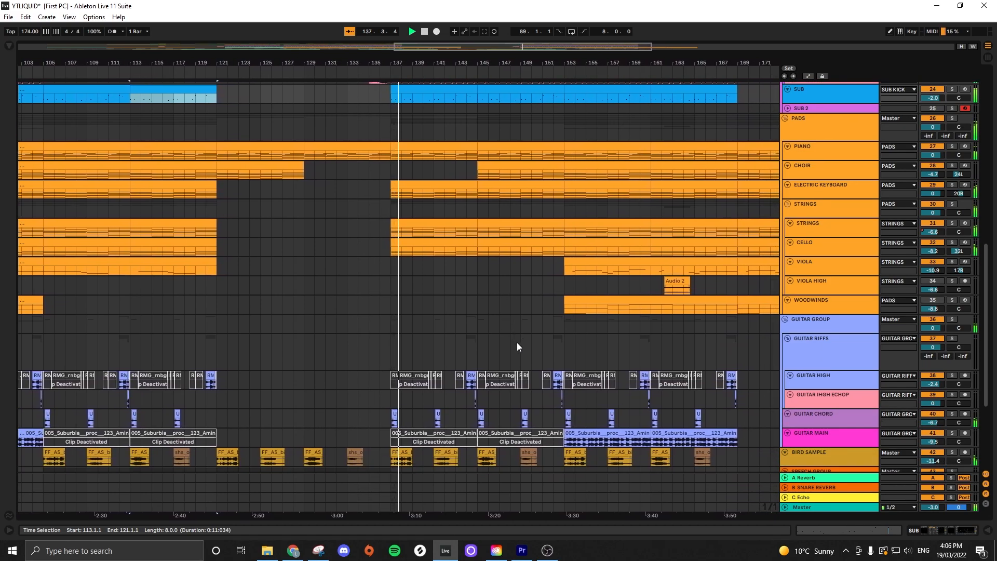
pyautogui.scroll(-1, 517, 347)
pyautogui.scroll(-8, 517, 342)
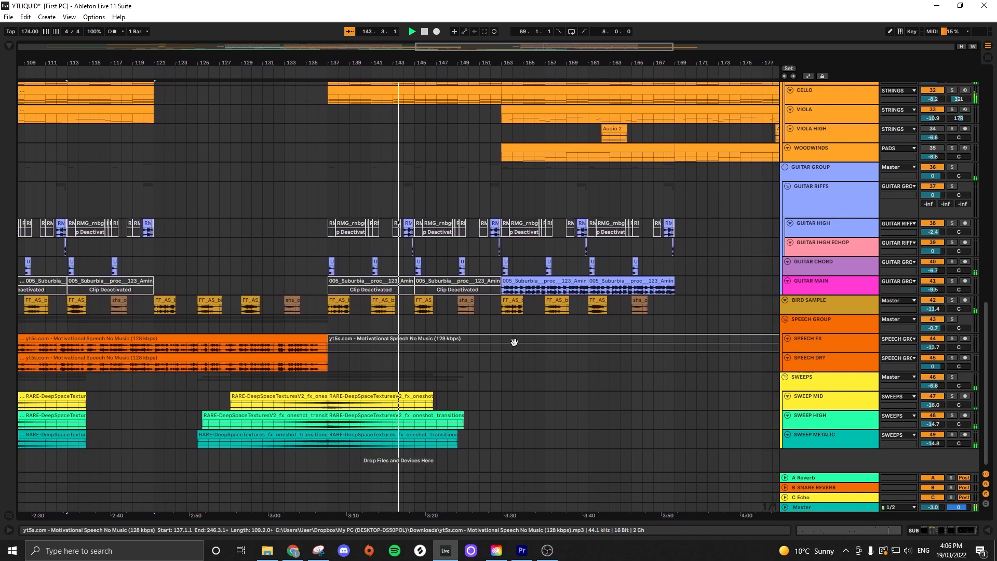
pyautogui.scroll(2, 514, 341)
pyautogui.scroll(5, 515, 343)
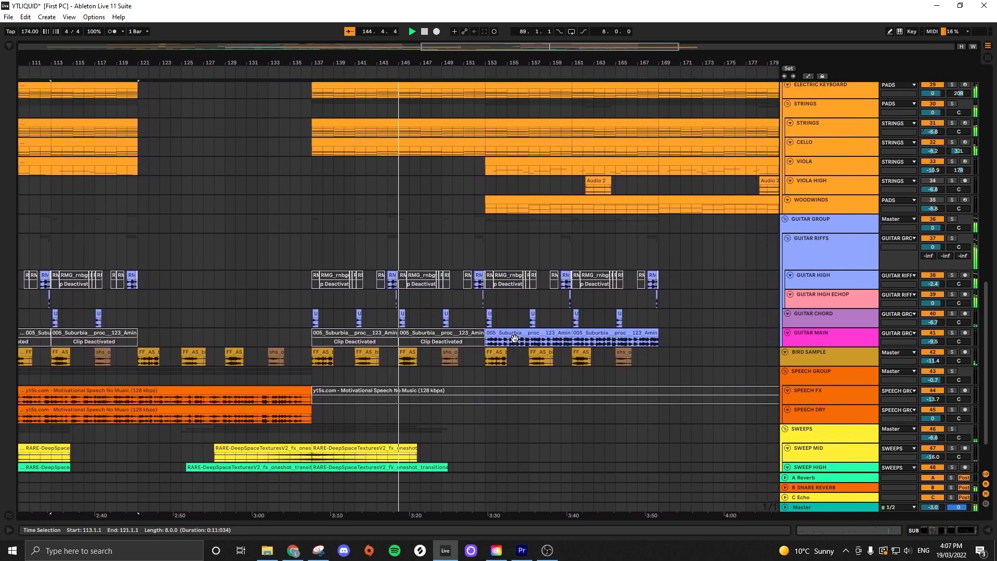
pyautogui.scroll(4, 515, 338)
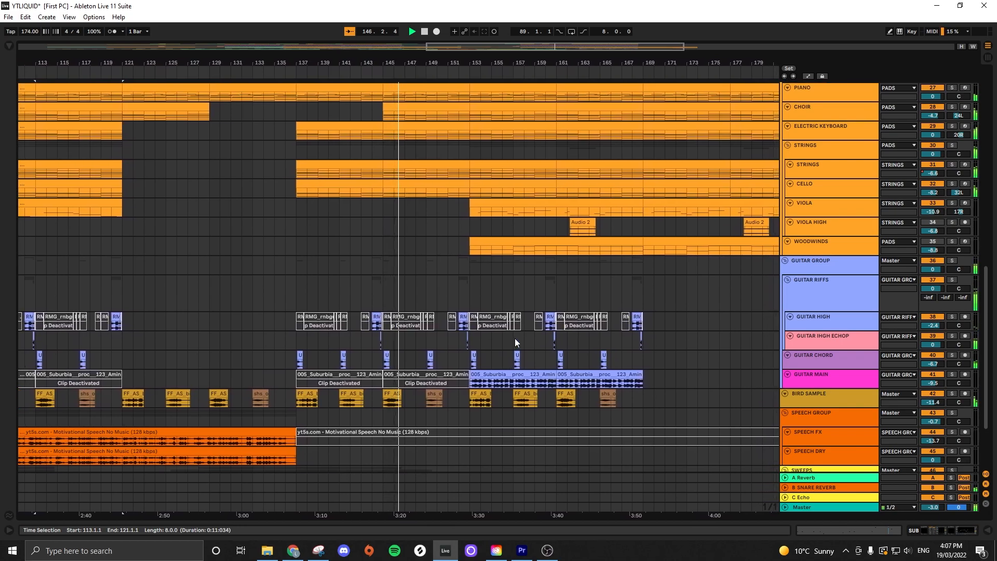
pyautogui.scroll(6, 515, 338)
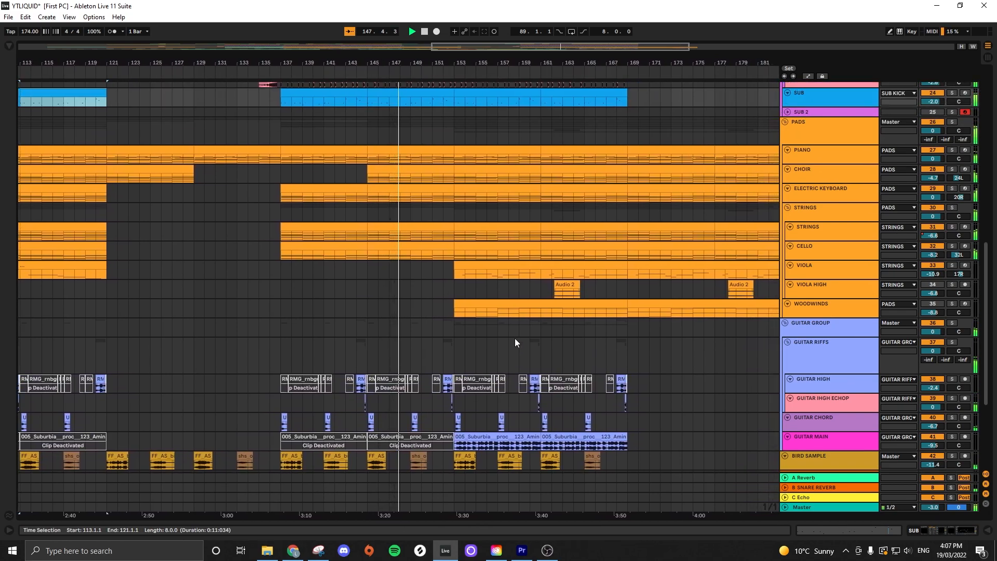
pyautogui.scroll(5, 516, 339)
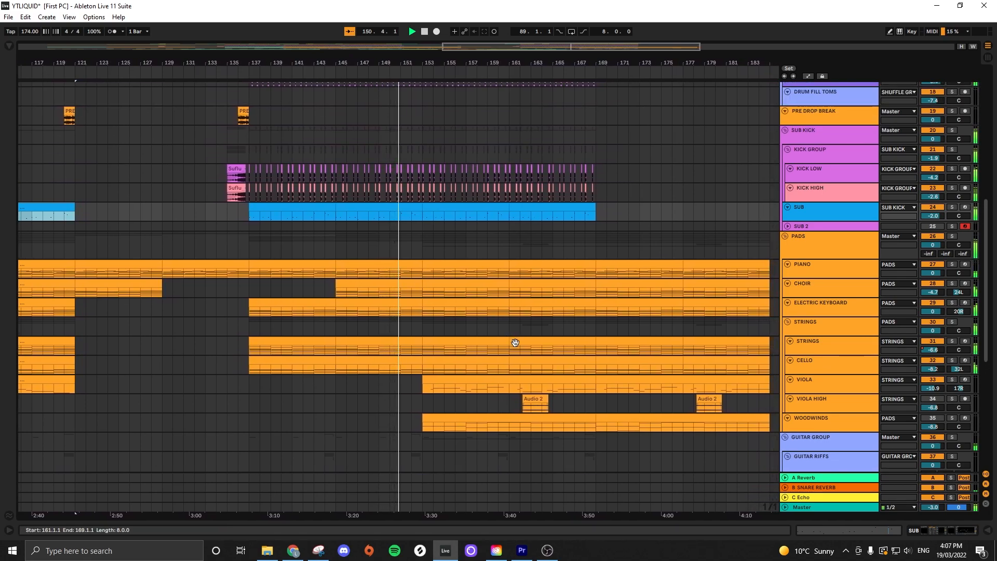
pyautogui.scroll(4, 515, 340)
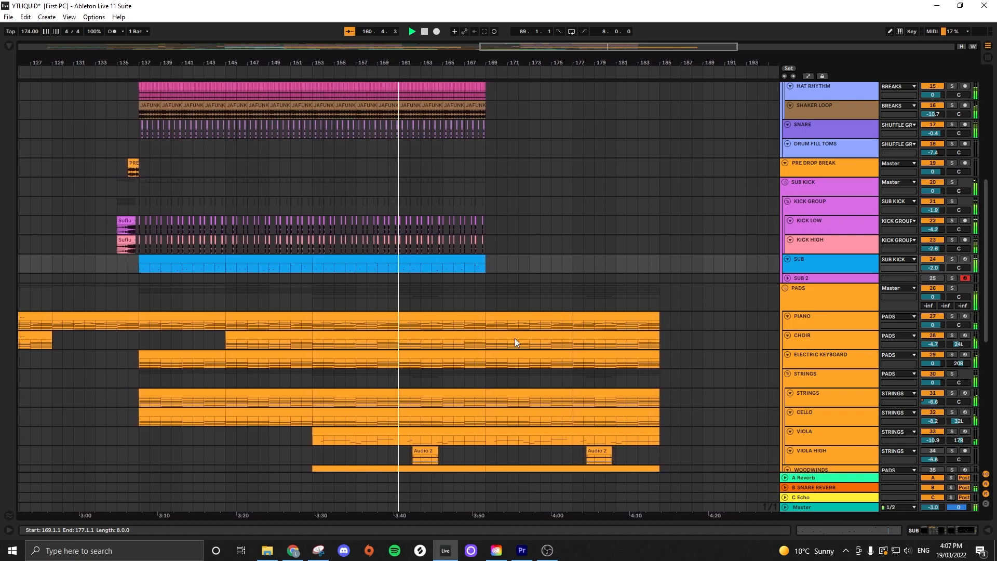
# - Duplicate the SUB track's last MIDI clip so the sub bass also covers bars 169 to 177
pyautogui.scroll(-3, 515, 337)
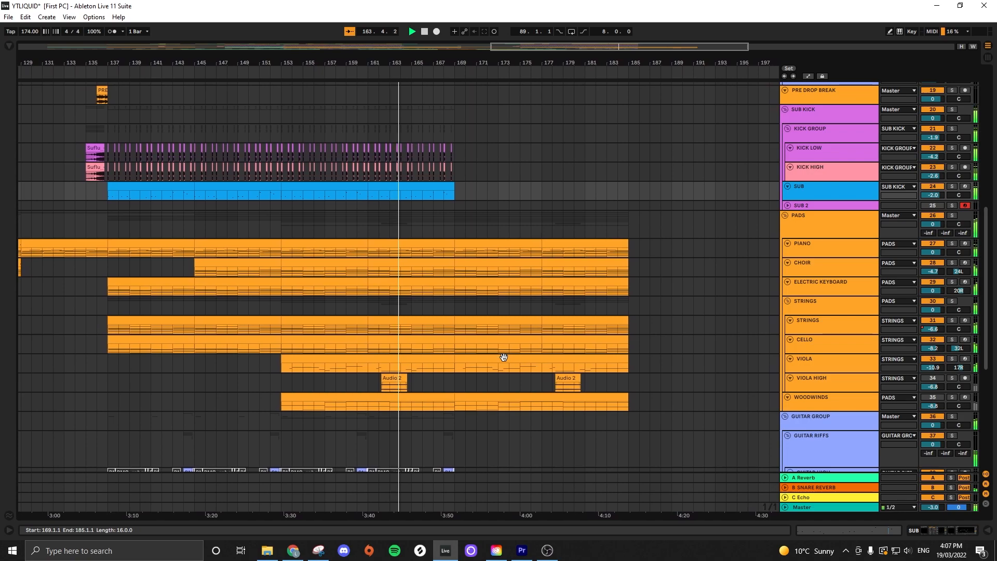
pyautogui.click(421, 189)
pyautogui.hotkey('ctrl', 'd')
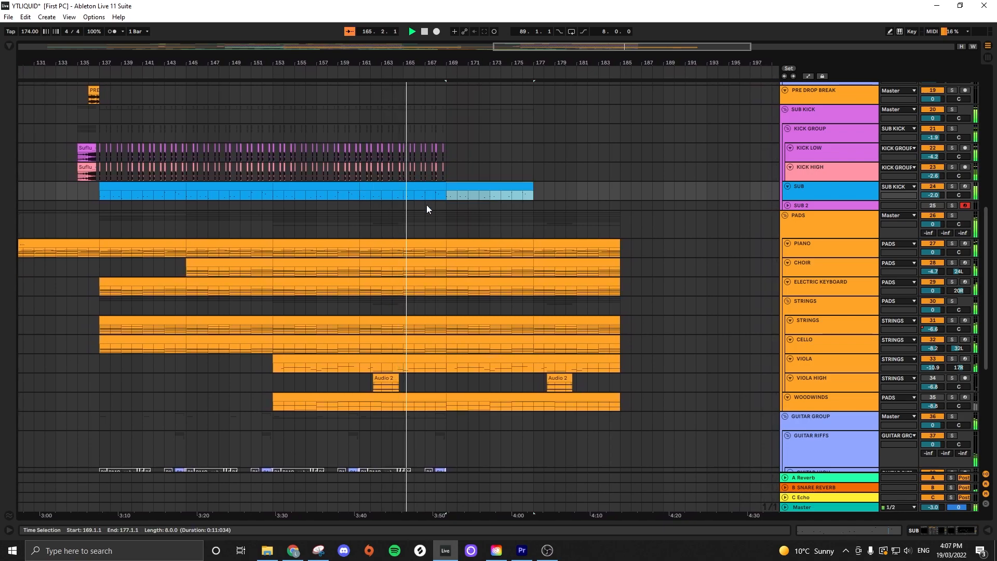
pyautogui.click(495, 361)
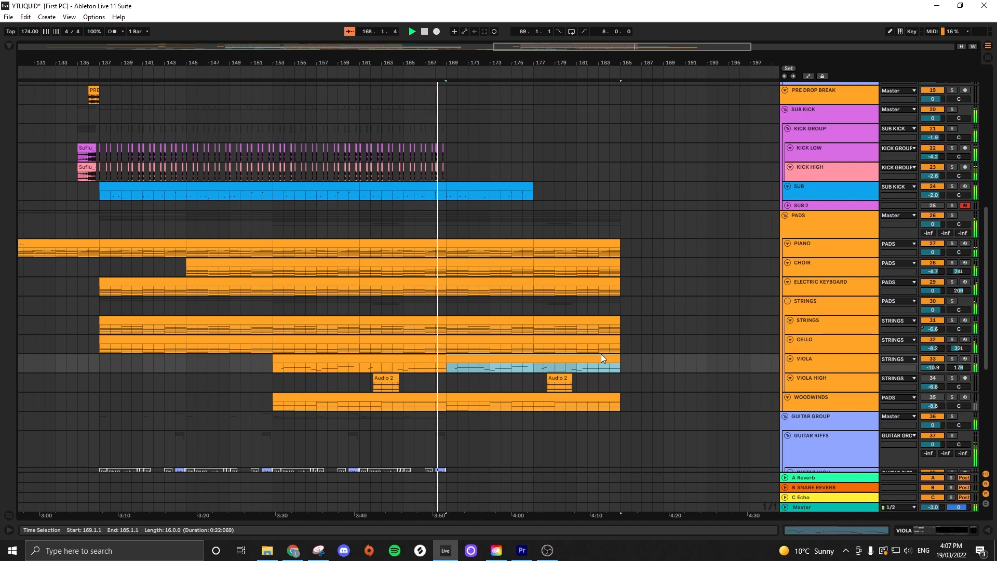
pyautogui.moveTo(619, 359); pyautogui.dragTo(533, 360)
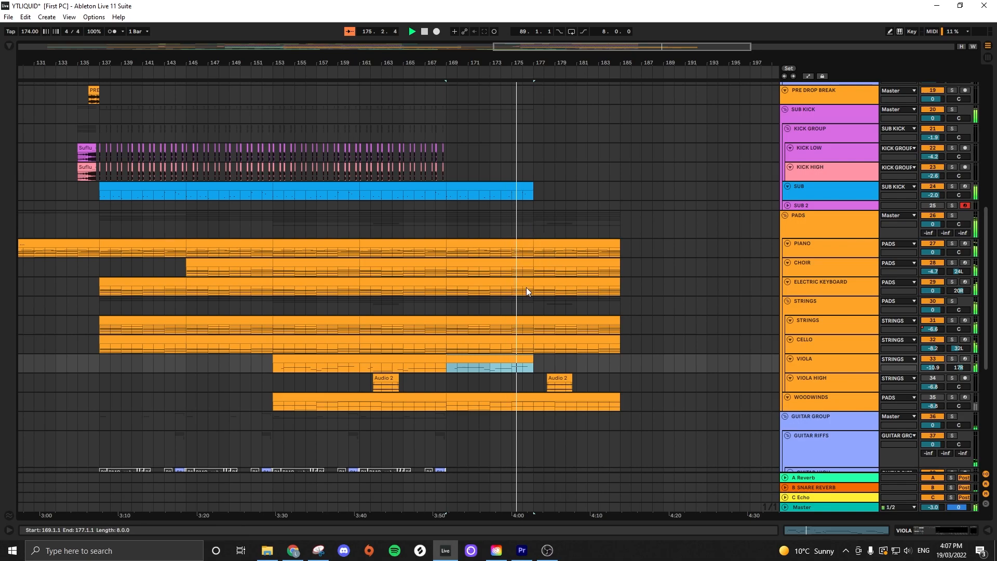
pyautogui.moveTo(535, 366); pyautogui.dragTo(616, 367)
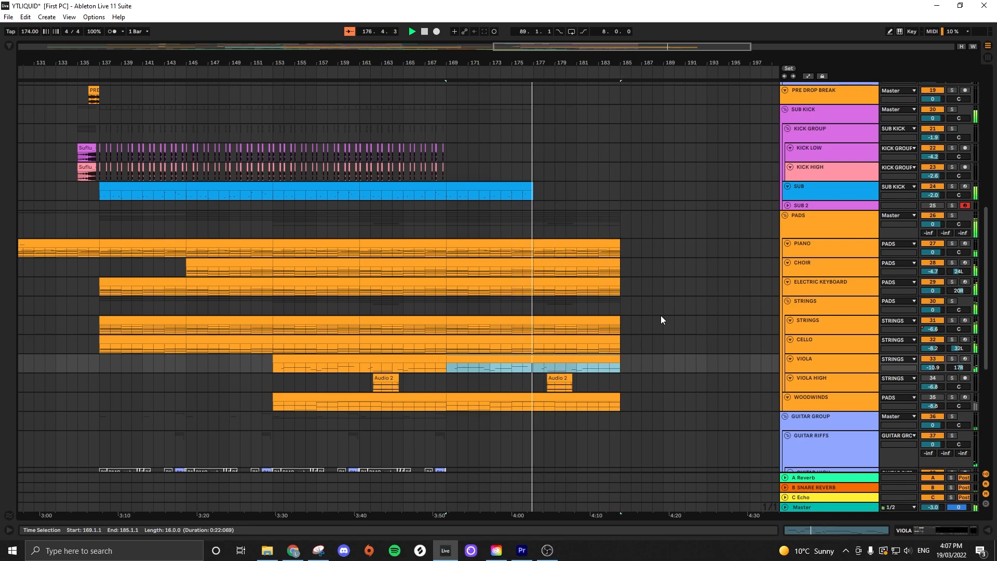